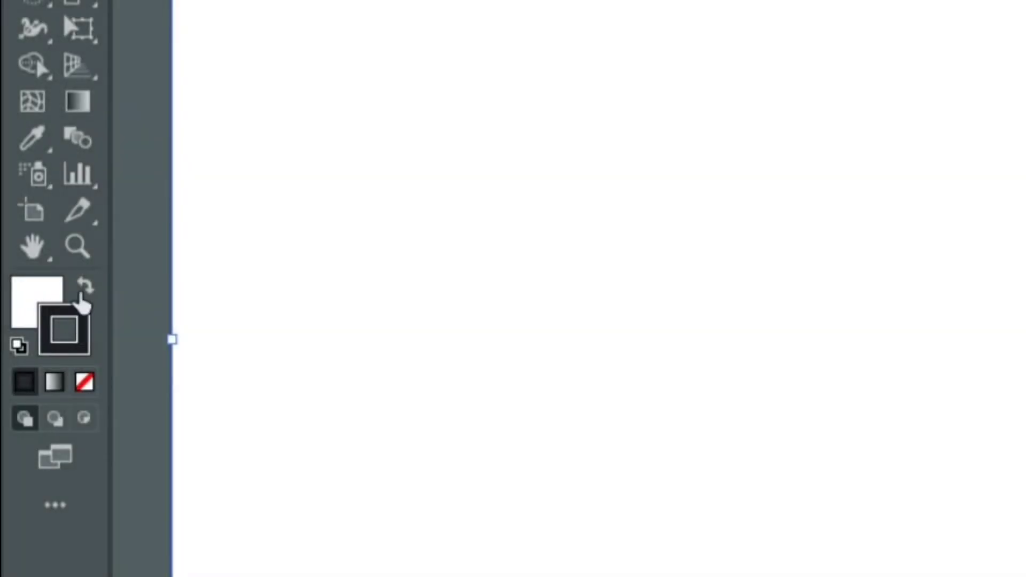
Give the background rectangle the dark fill with no stroke, and paste a copy of it in front
left_click(85, 286)
left_click(84, 382)
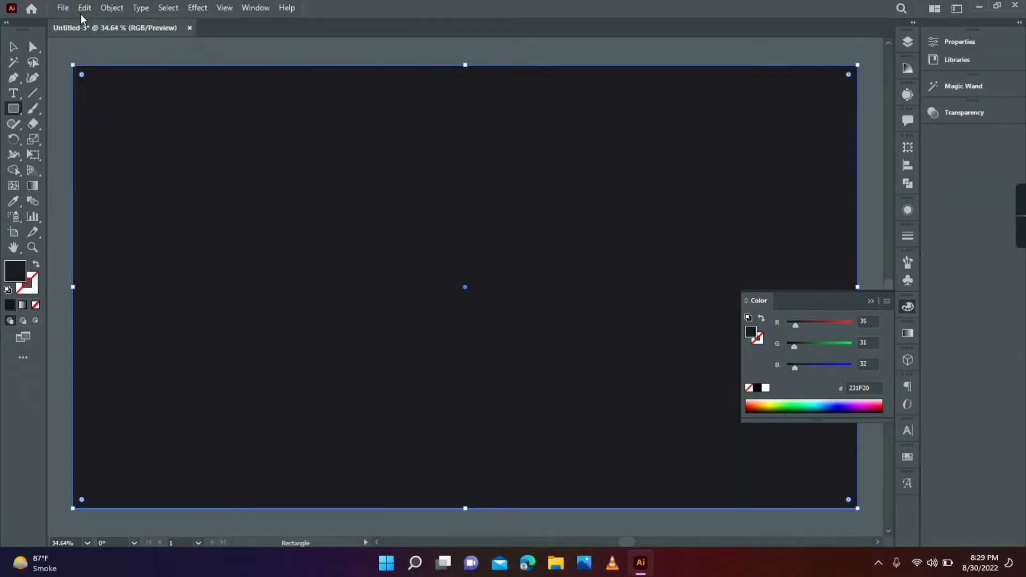
left_click(84, 8)
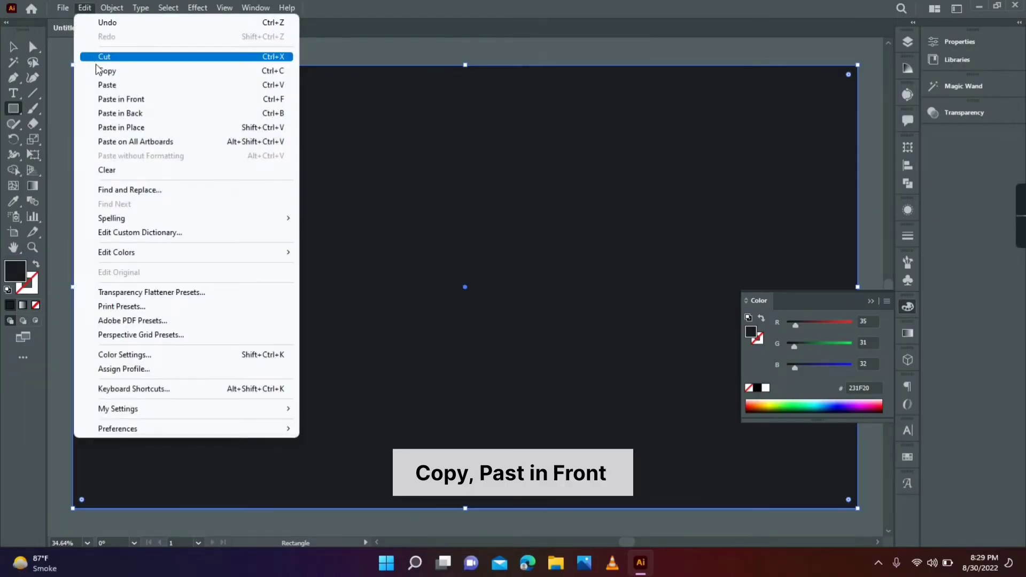
left_click(99, 71)
left_click(84, 8)
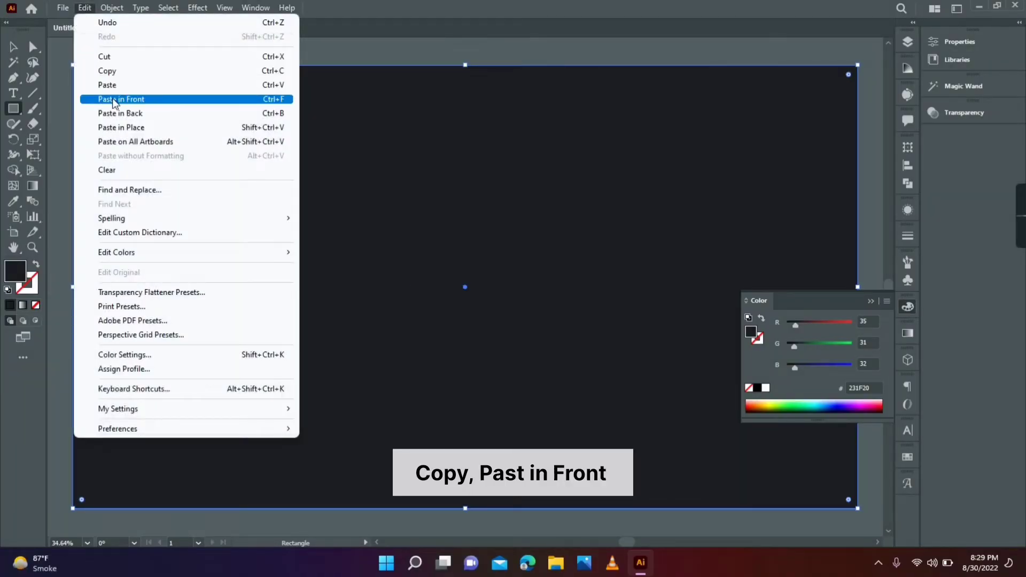
left_click(114, 100)
Split the copied rectangle into a grid of 22 rows and 22 columns
left_click(112, 8)
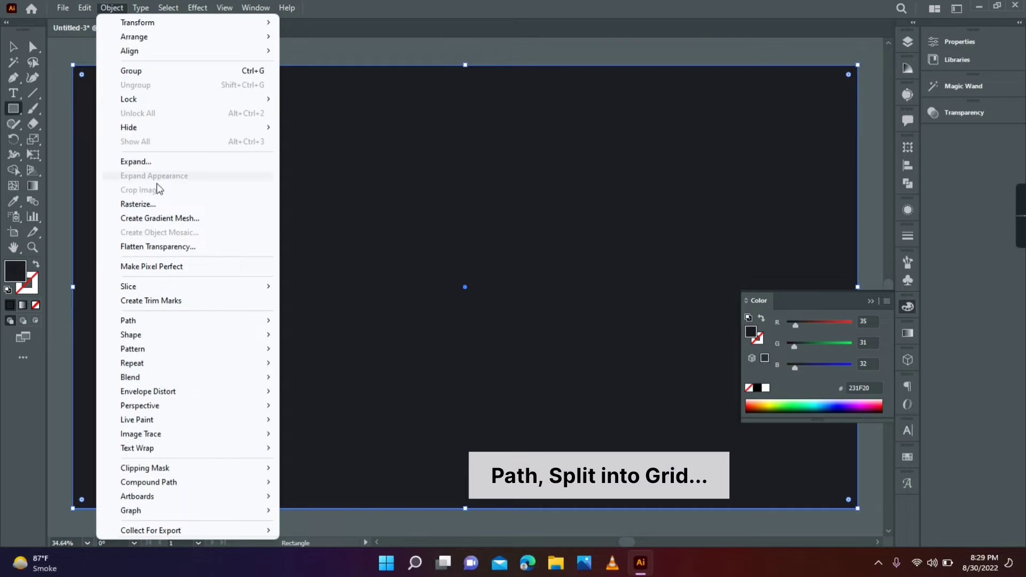
mouse_move(187, 326)
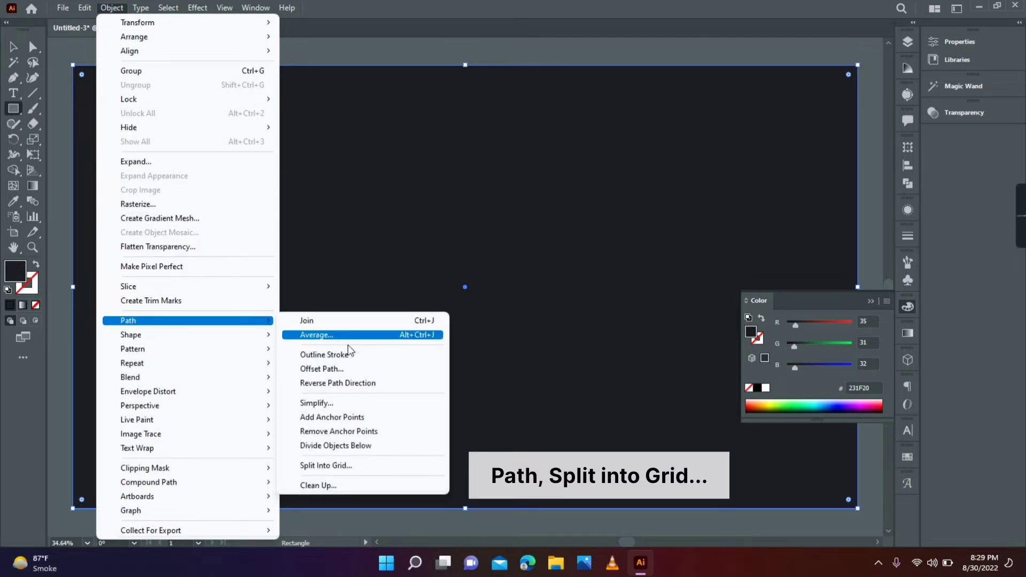
left_click(343, 465)
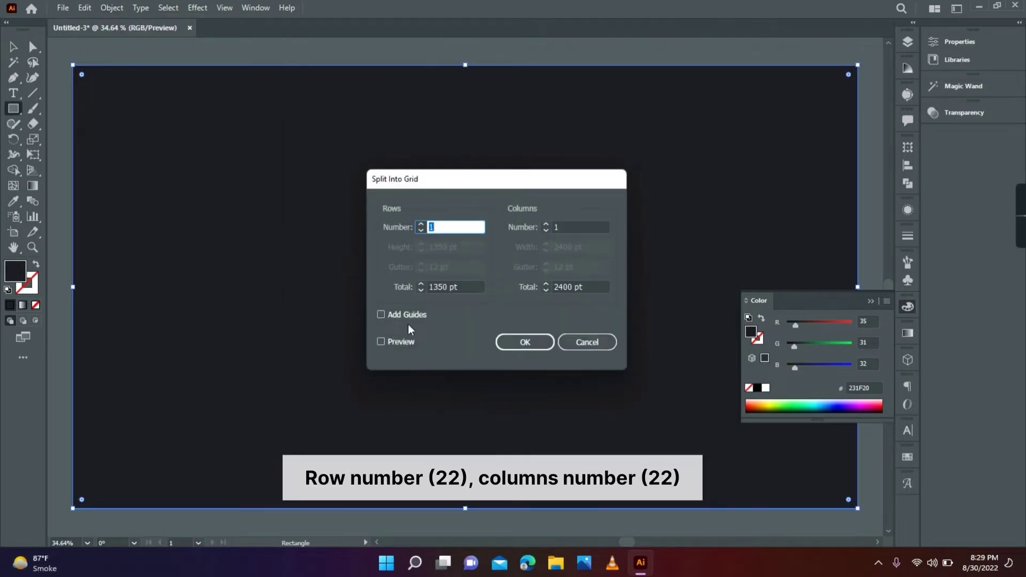
type("22")
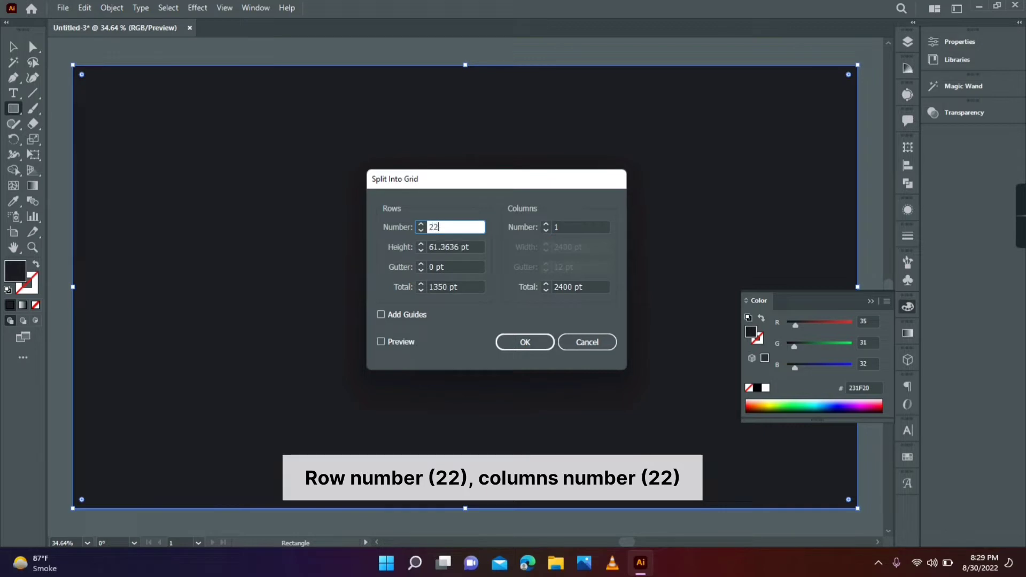
left_click(570, 229)
type("22")
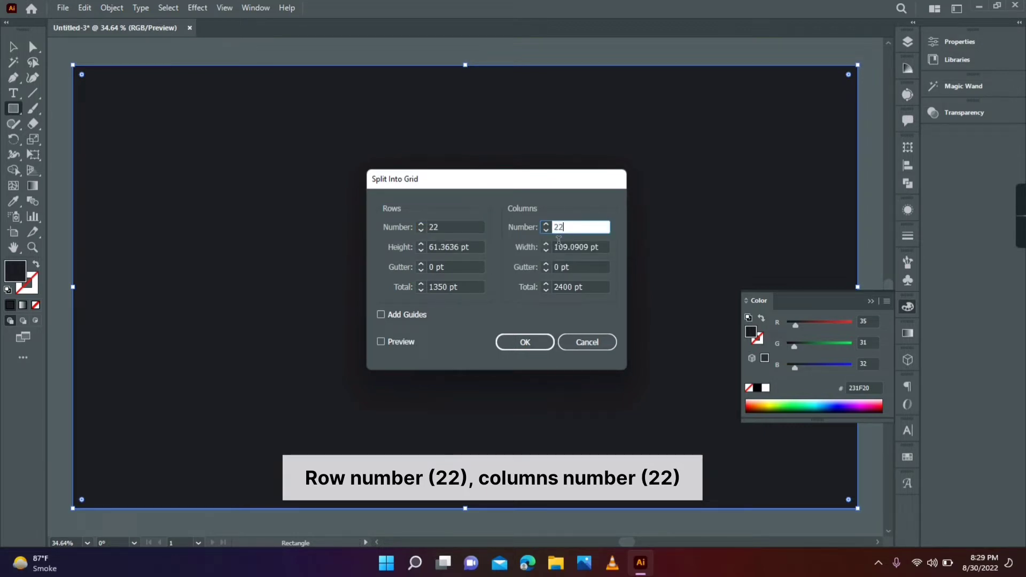
left_click(531, 342)
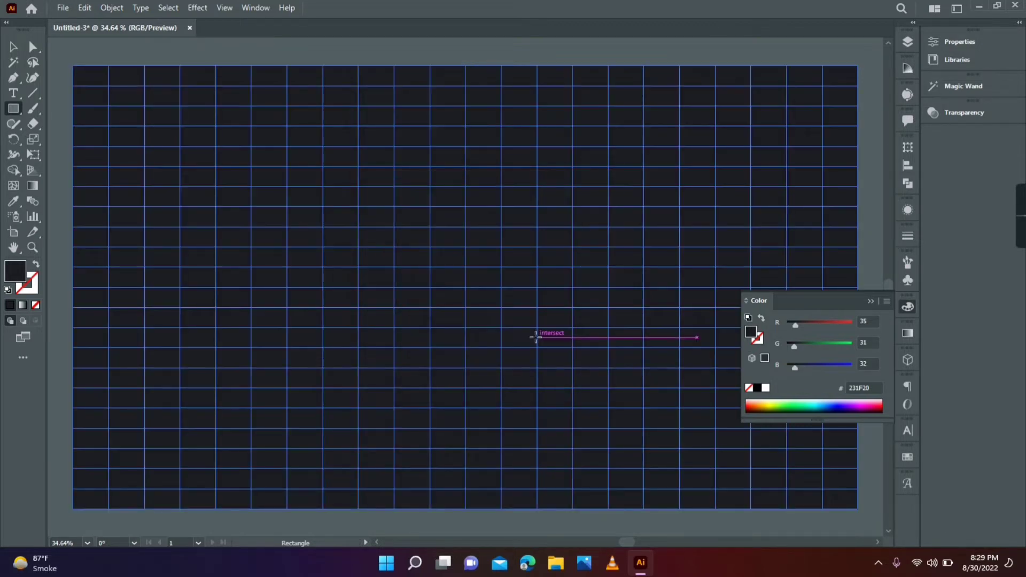
Give the grid cells no fill and a white (FFFFFF) stroke
left_click(36, 264)
left_click(36, 277)
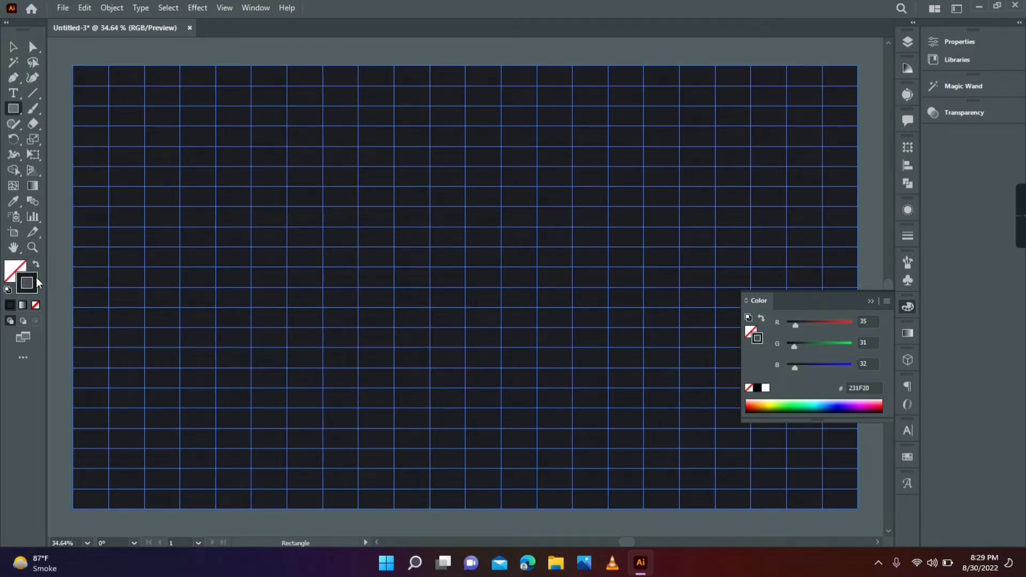
left_click(766, 389)
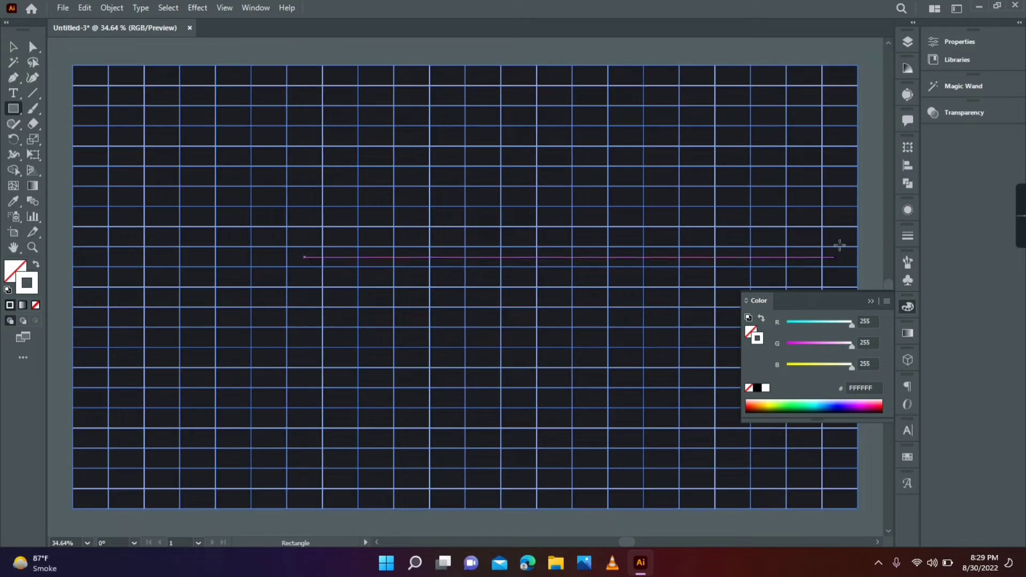
Set the grid's opacity to 10% and deselect it
left_click(957, 113)
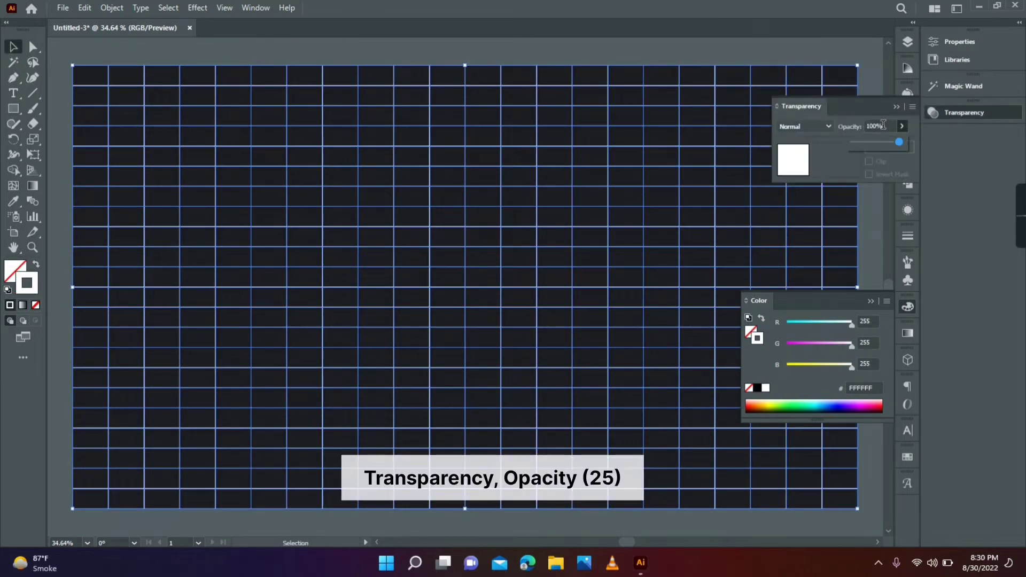
left_click(875, 126)
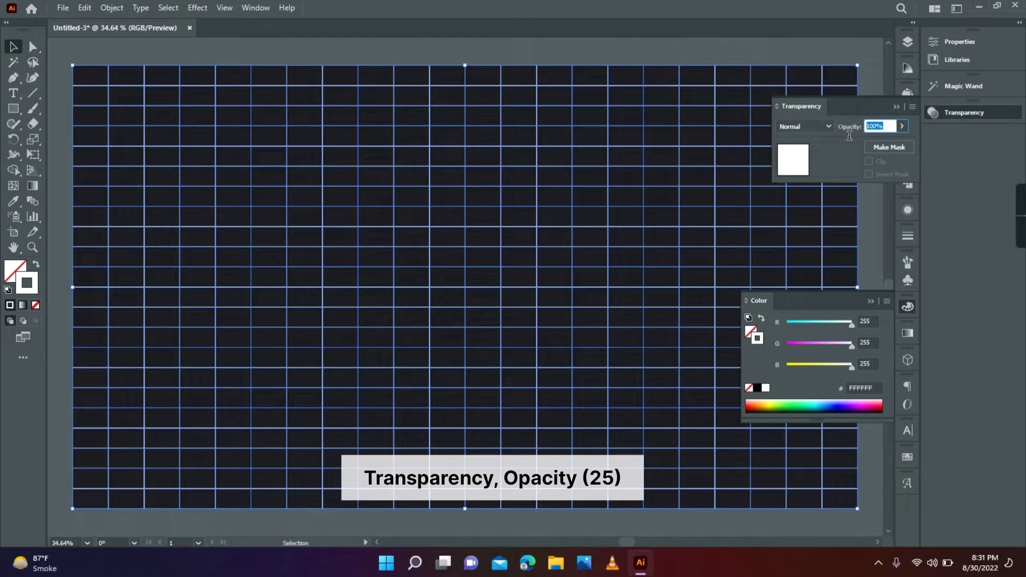
type("10")
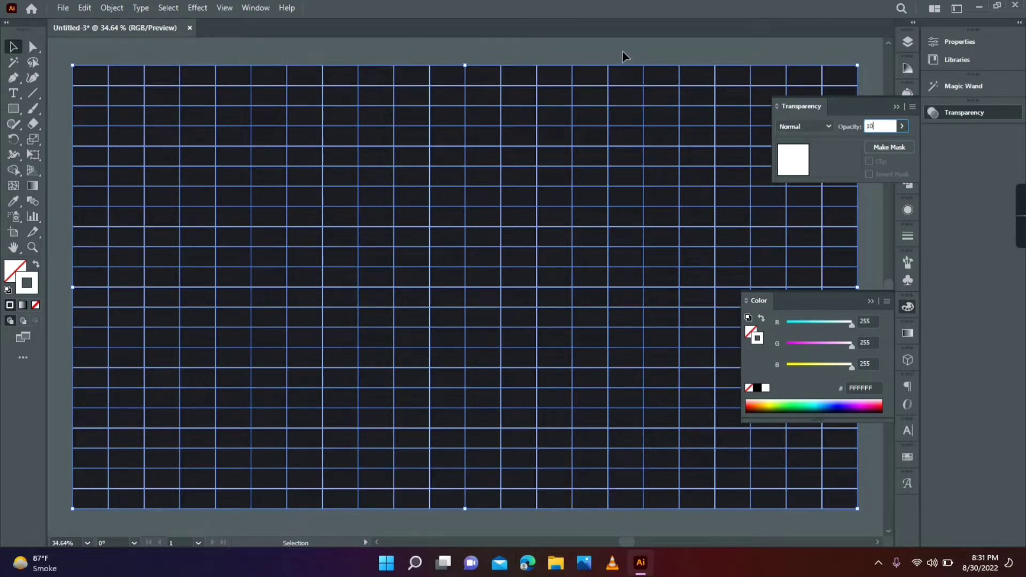
left_click(624, 53)
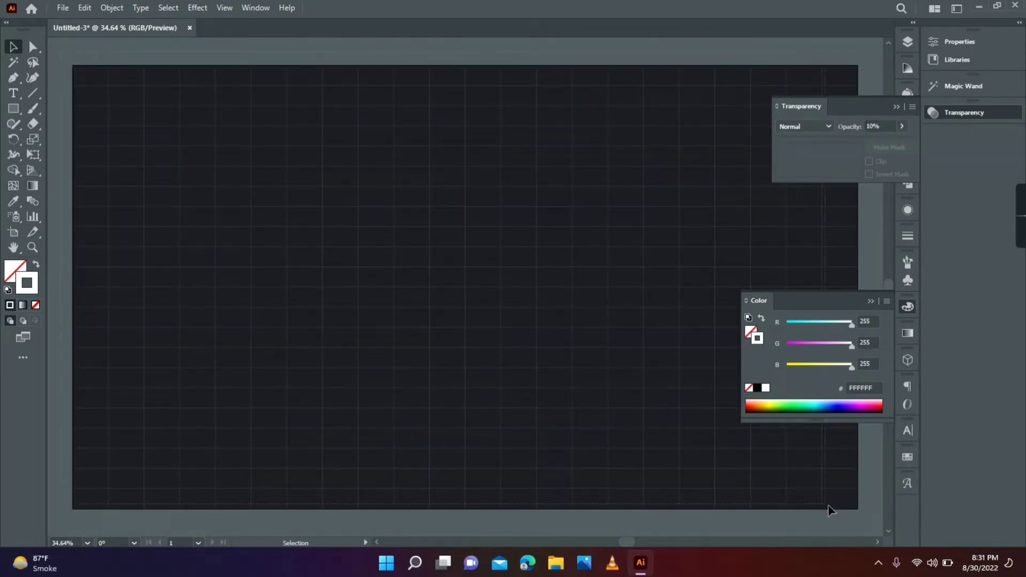
Select the grid together with the background rectangle and lock them
left_click(797, 473)
left_click(112, 8)
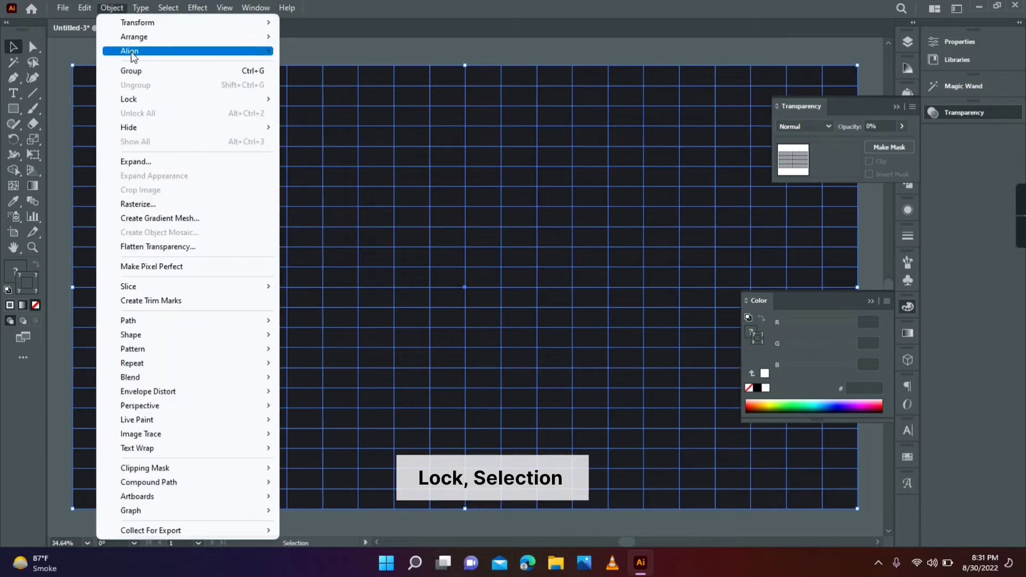
mouse_move(137, 100)
left_click(310, 100)
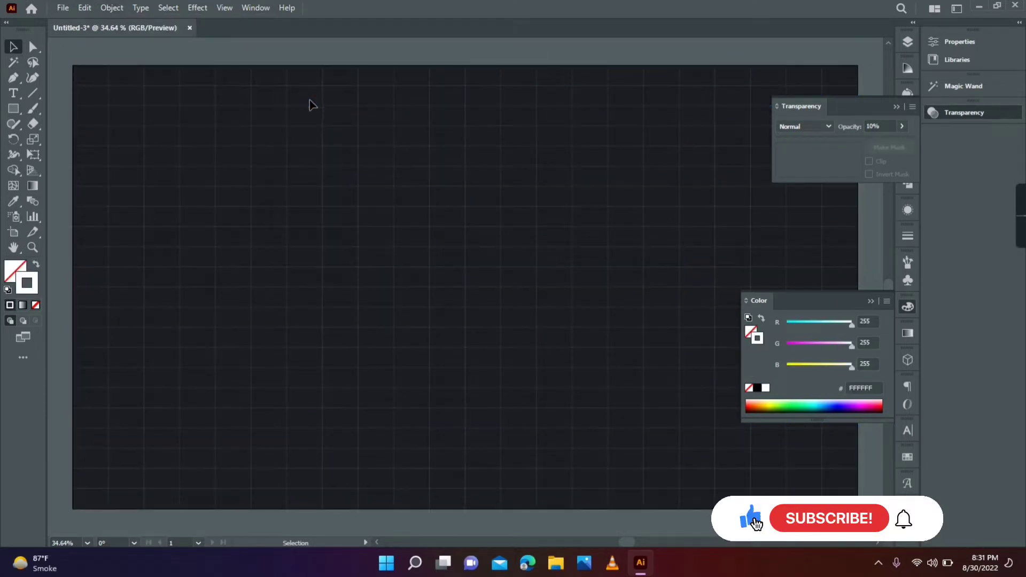
Create a circle 666 pt wide and 666 pt high near the middle of the artboard with the Ellipse tool
left_click(13, 109)
left_click(69, 138)
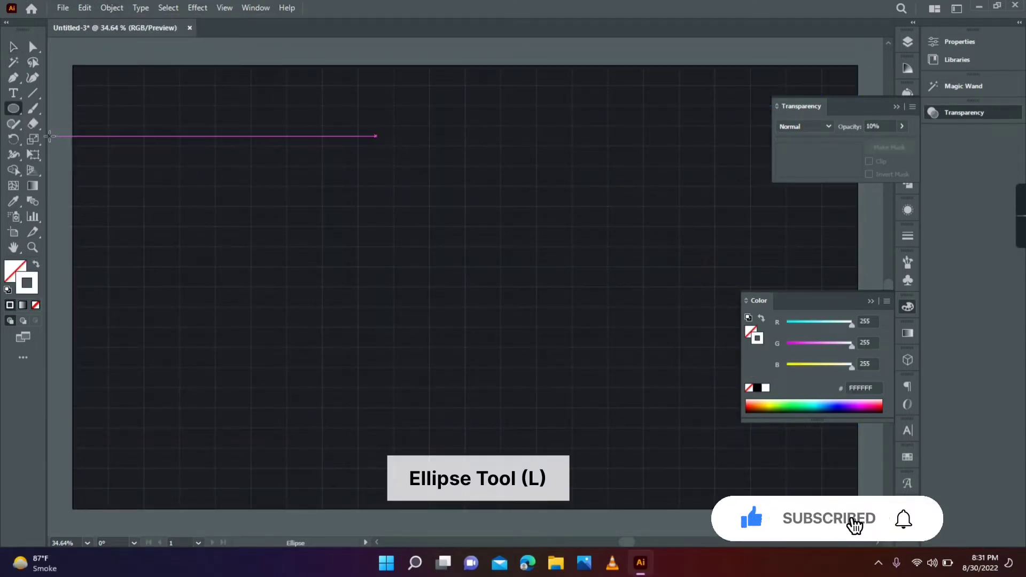
left_click(355, 206)
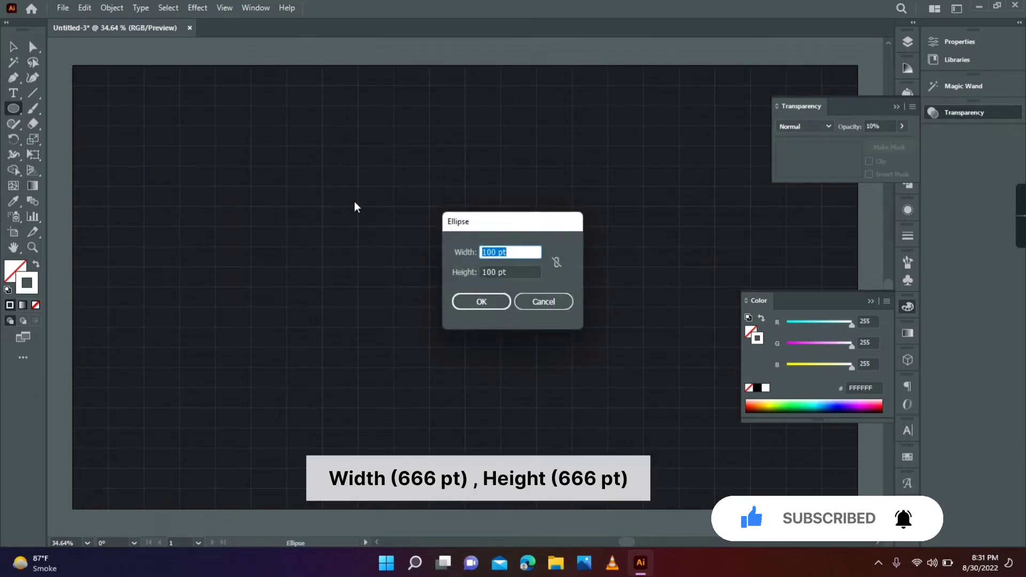
key("Tab")
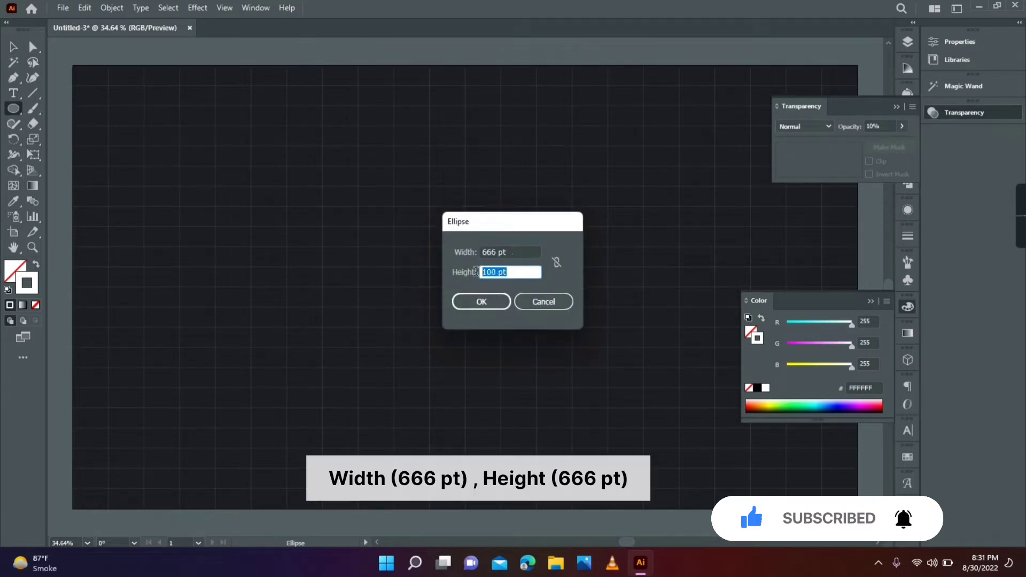
type("666")
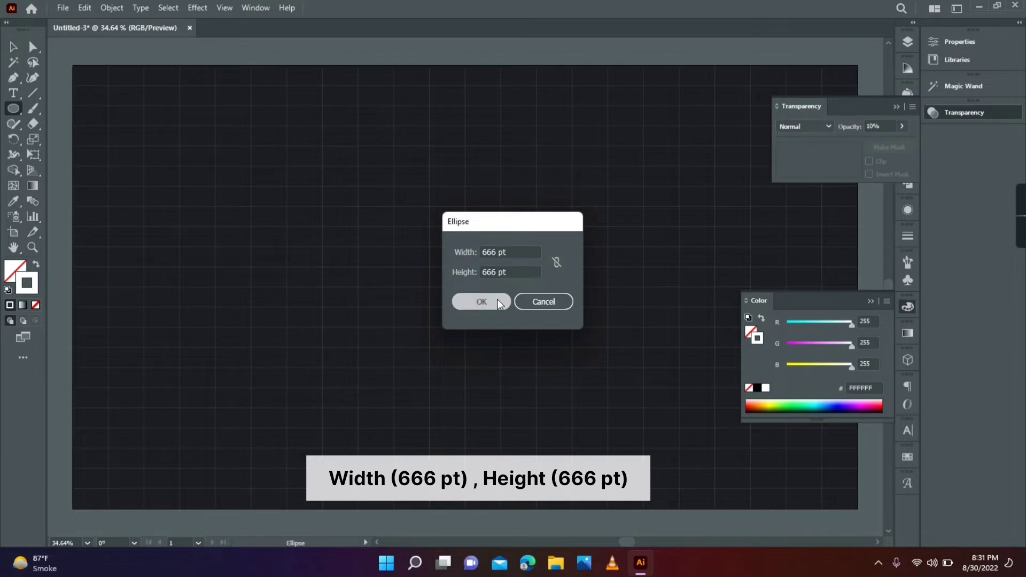
left_click(497, 302)
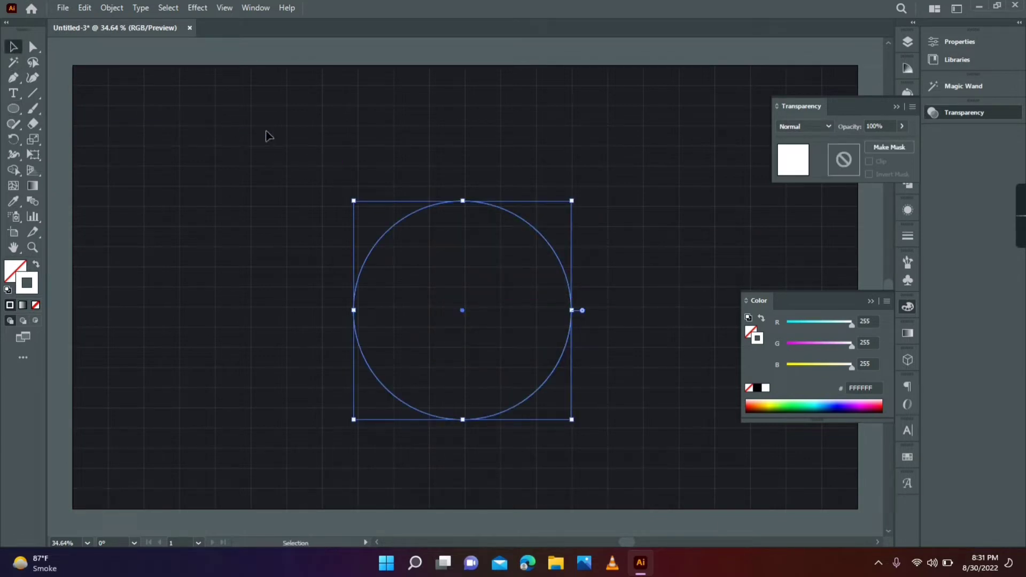
Offset the circle's path by -110 pt to create a smaller concentric circle
left_click(112, 7)
mouse_move(165, 323)
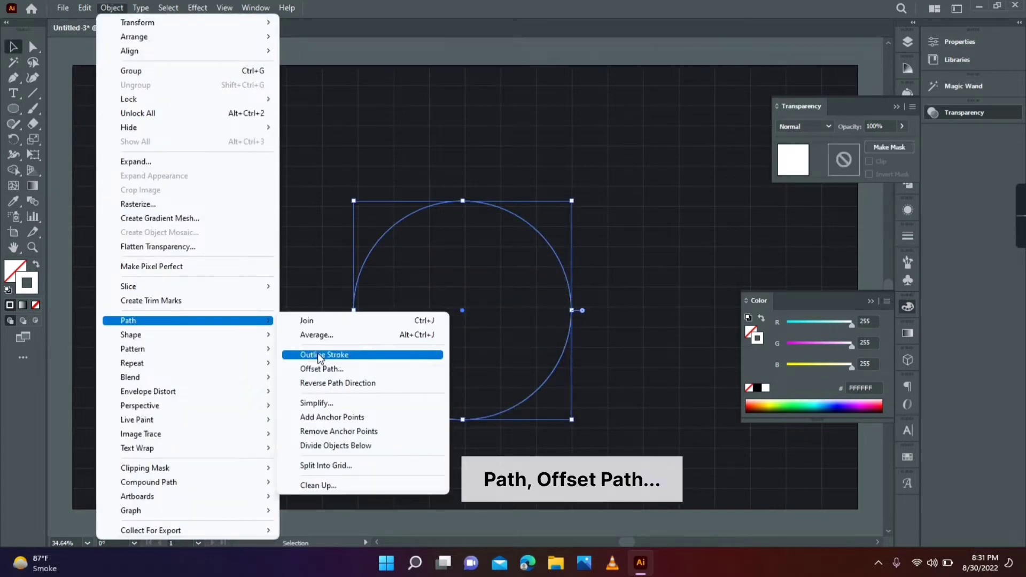
left_click(320, 369)
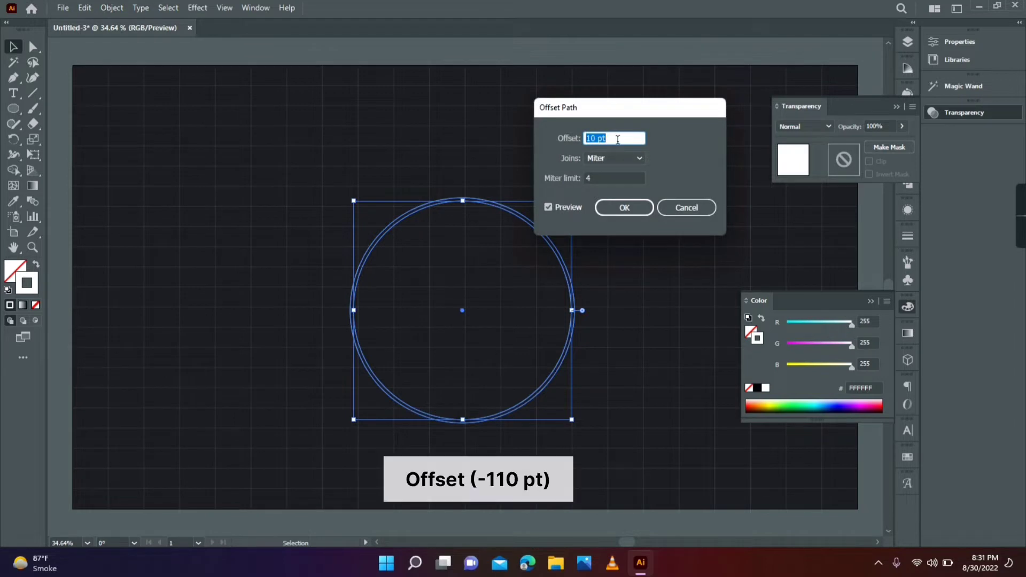
type("-110")
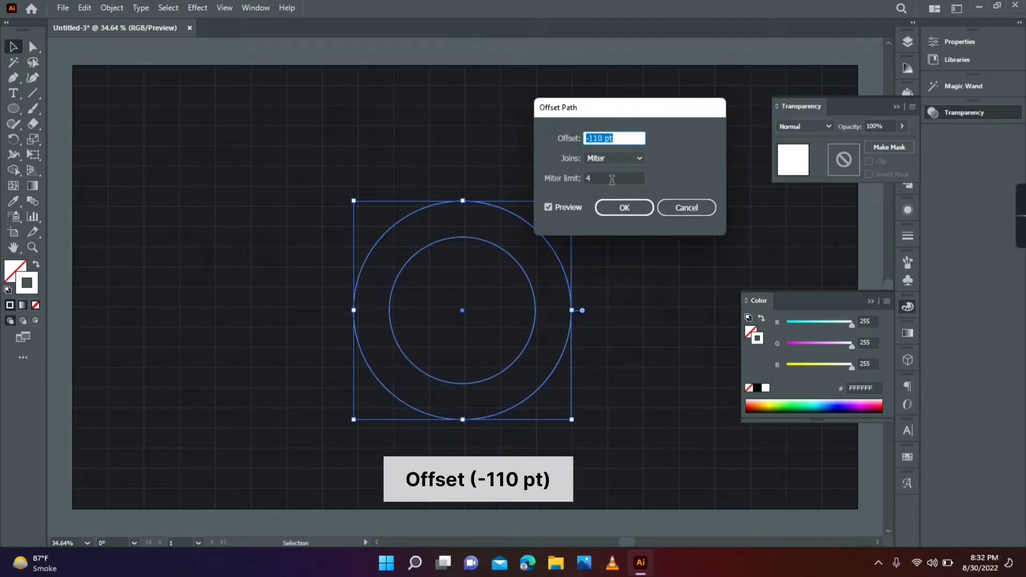
left_click(623, 208)
Offset the second circle's path by -80 pt to add a third concentric circle
left_click(121, 8)
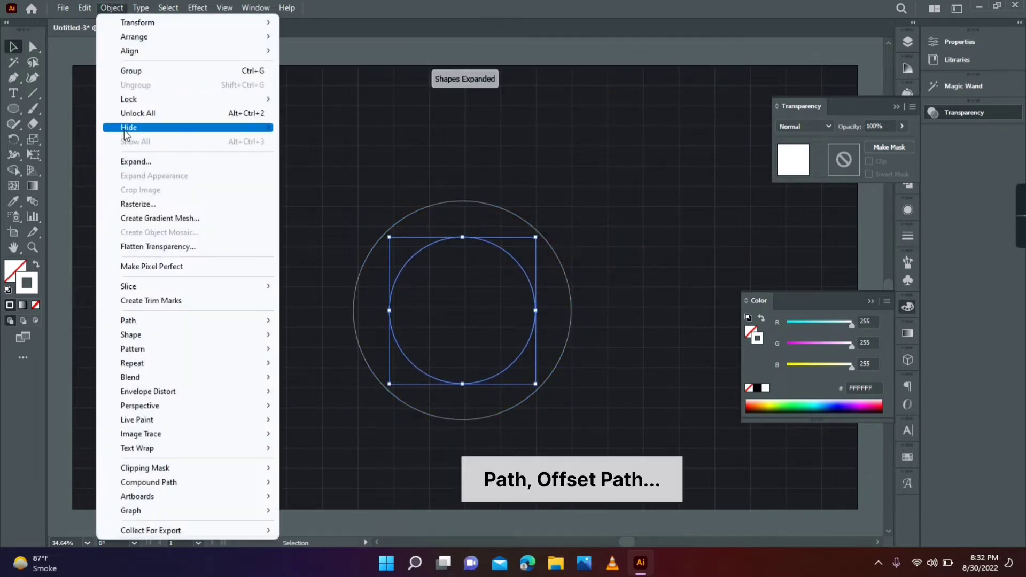
left_click(329, 370)
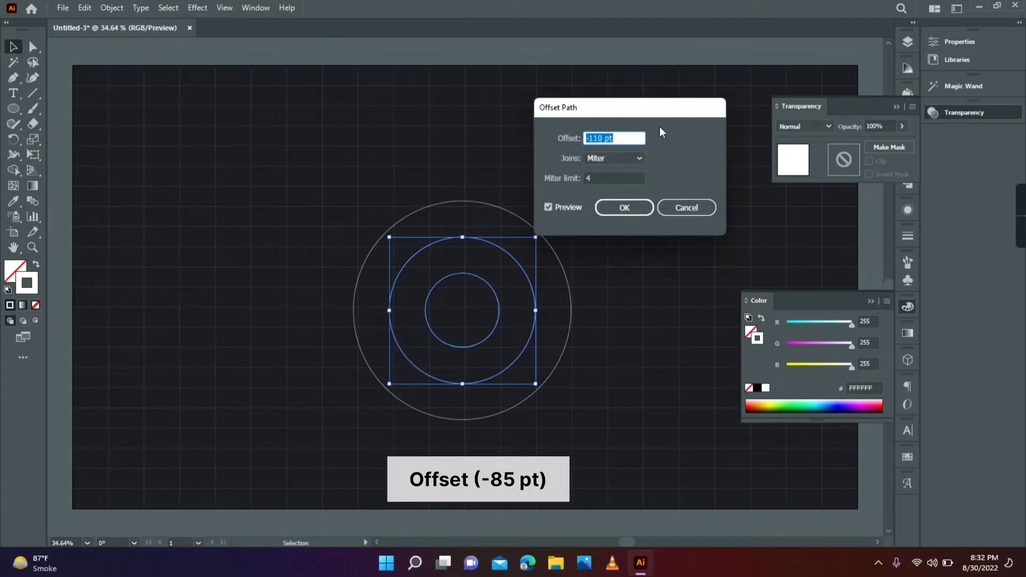
scroll(659, 126, "up", 20)
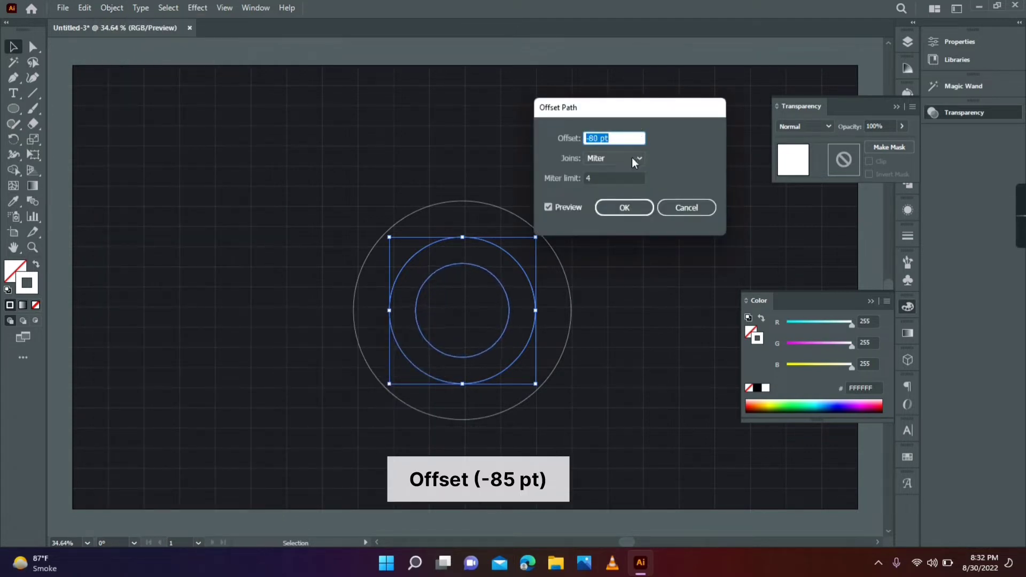
left_click(624, 208)
Offset the third circle's path by -45 pt to add a fourth concentric circle
left_click(111, 7)
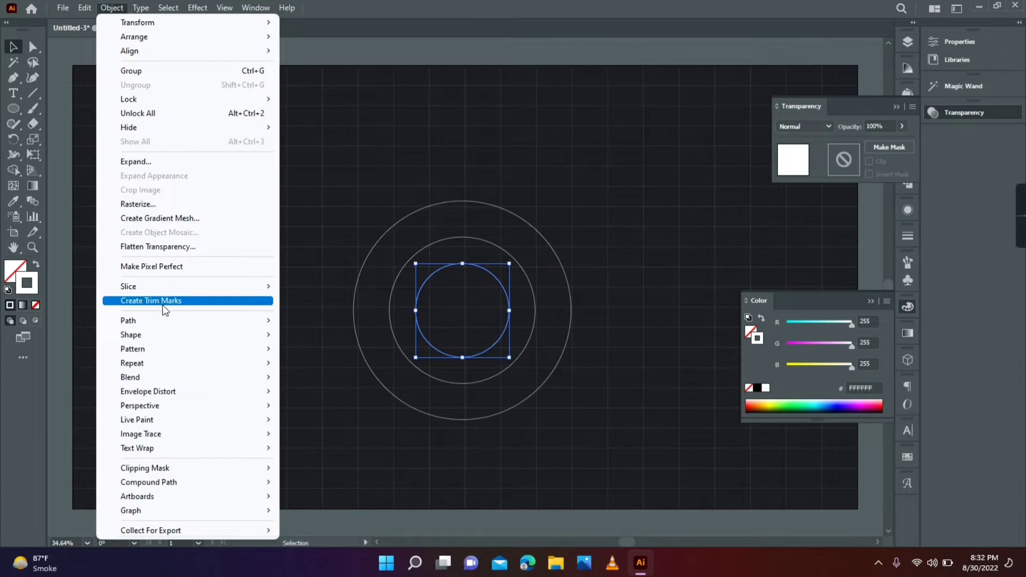
mouse_move(160, 321)
left_click(329, 369)
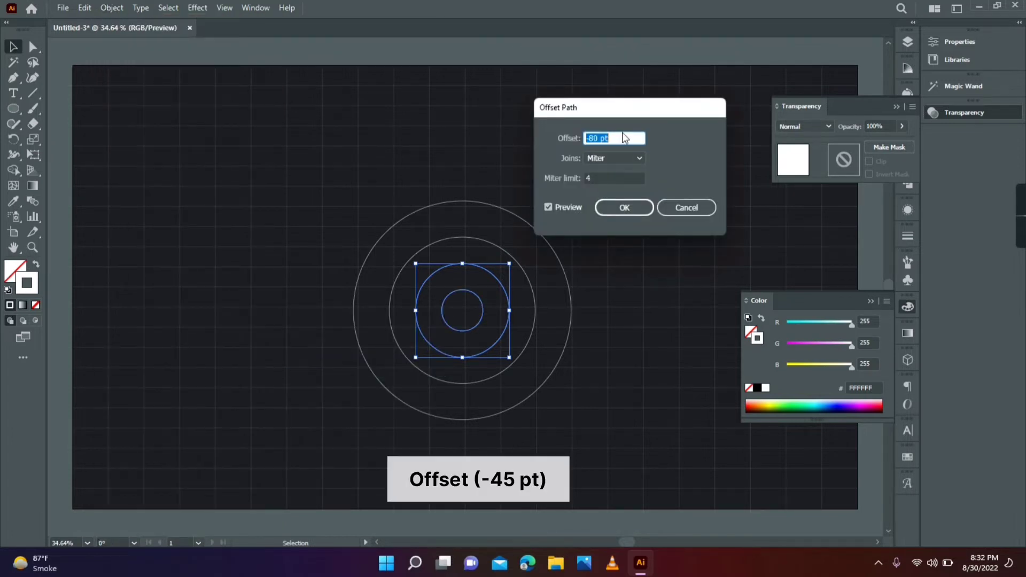
scroll(625, 138, "up", 20)
left_click(615, 209)
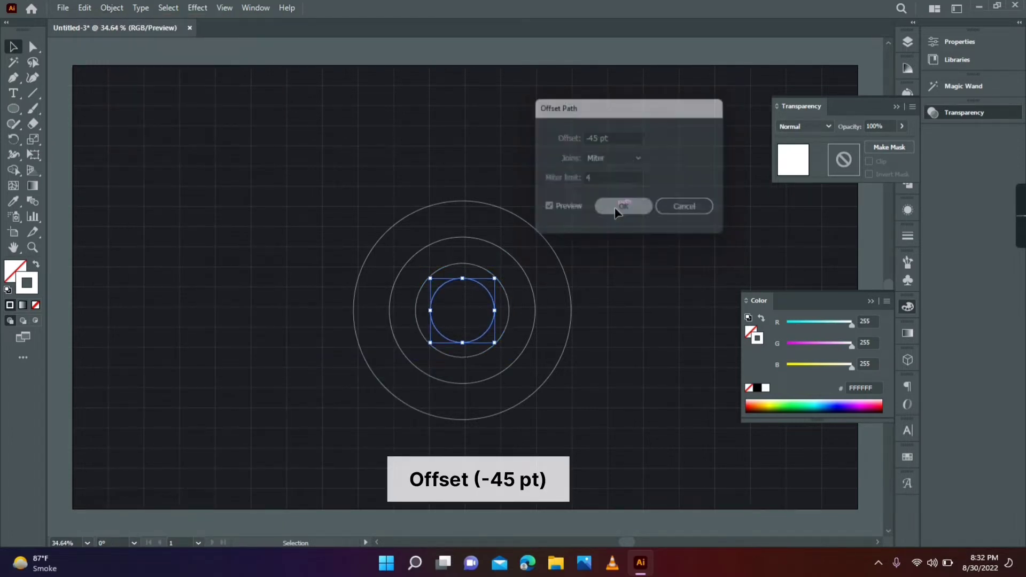
Offset the fourth circle's path by -26 pt to add a fifth concentric circle
left_click(112, 7)
mouse_move(153, 320)
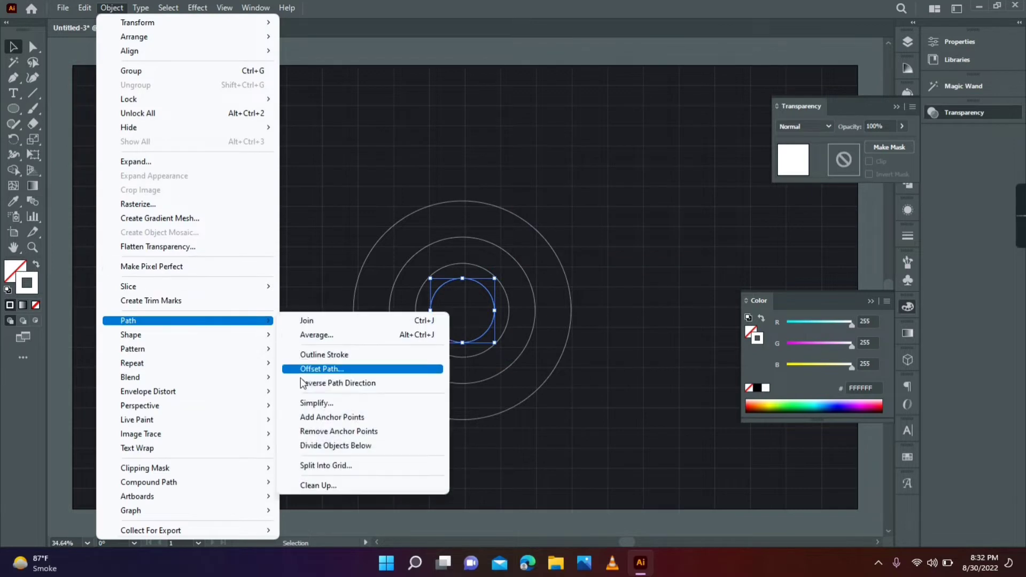
left_click(321, 369)
scroll(616, 137, "up", 5)
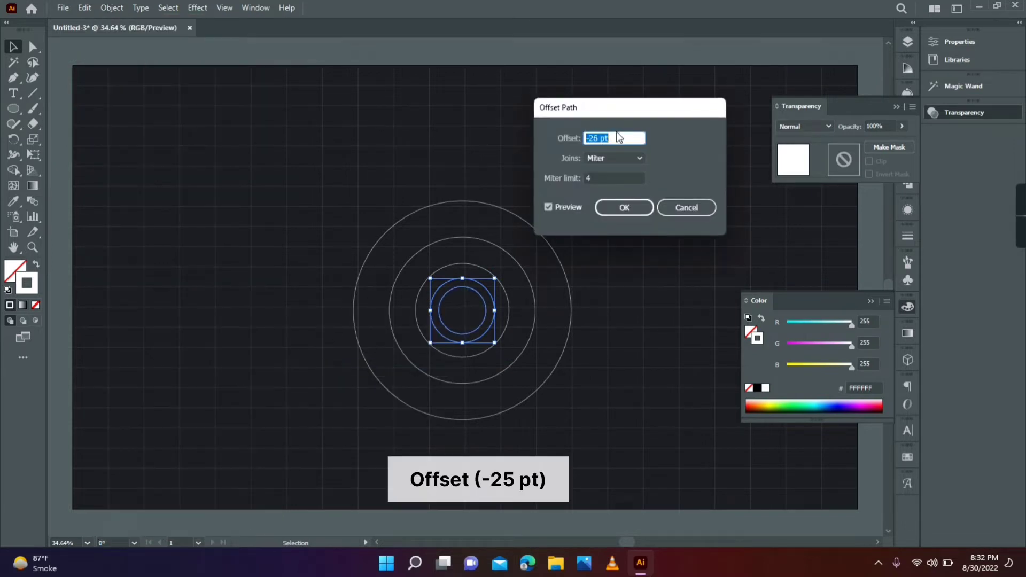
left_click(624, 207)
Offset the fifth circle's path by -15 pt to add a sixth concentric circle
left_click(112, 8)
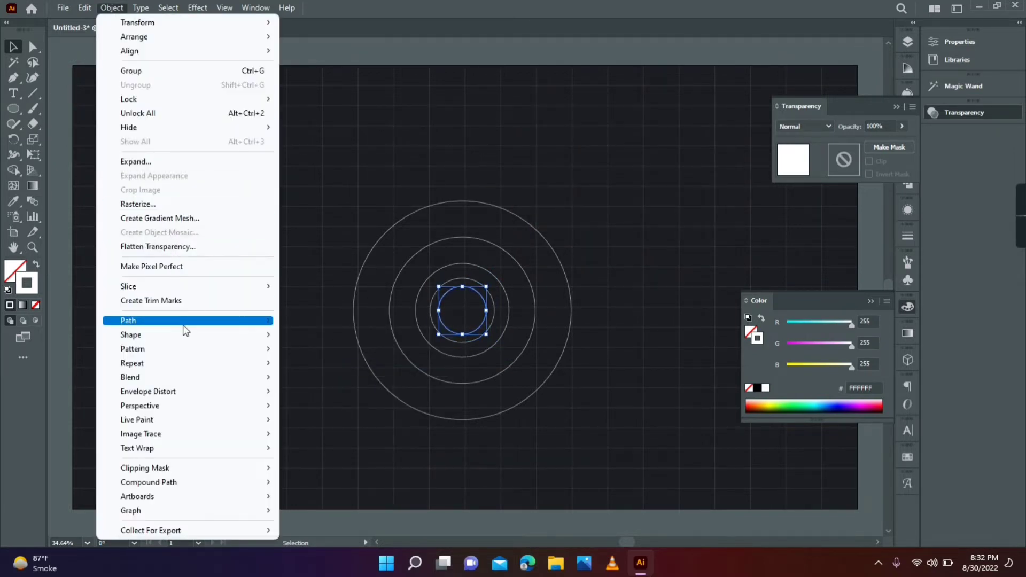
mouse_move(184, 330)
left_click(359, 369)
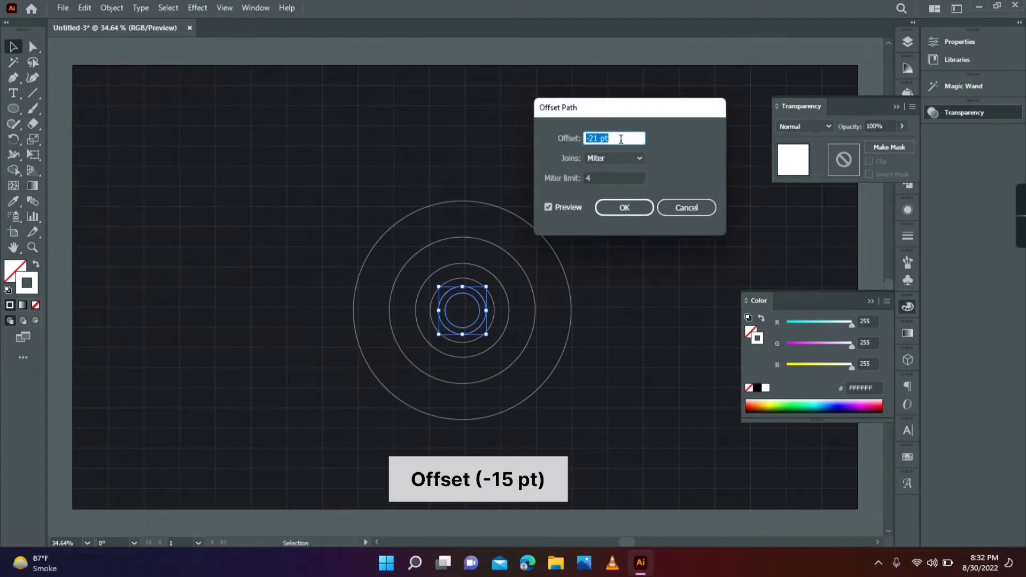
left_click(624, 208)
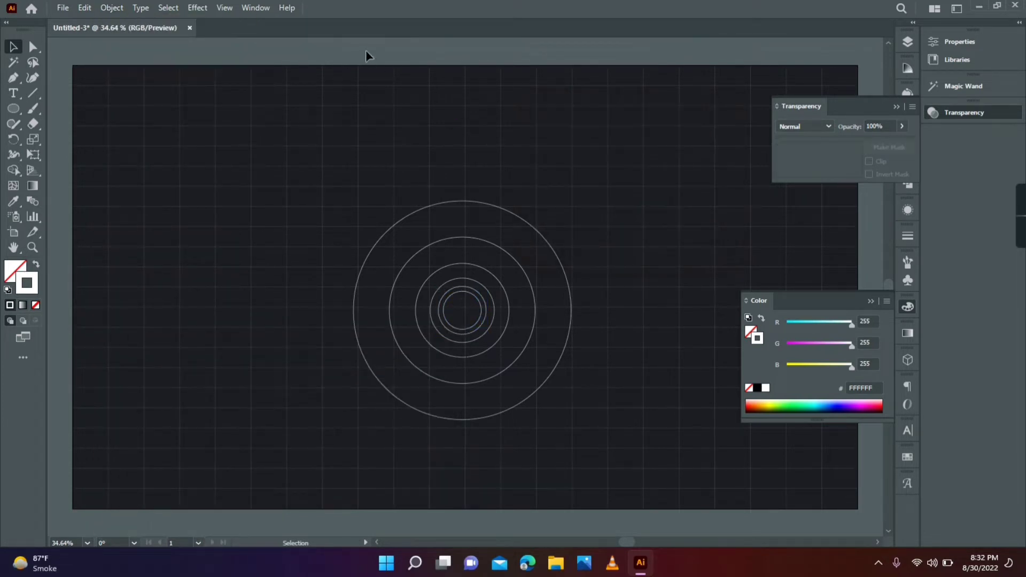
Arrange two copies of the concentric circle set along the artboard's left side, one above the other
left_click(538, 291)
left_click_drag(537, 291, 278, 394)
left_click(596, 135)
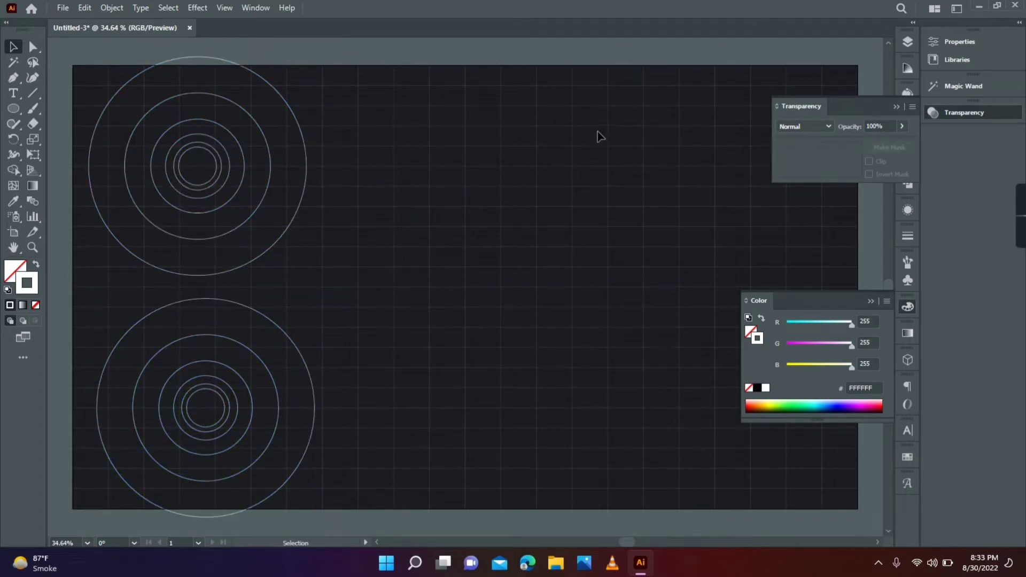
Place the upper set's outermost circle and a duplicate of it on the empty grid, overlapping diagonally
scroll(532, 202, "right", 3)
left_click(36, 248)
left_click(443, 273)
mouse_move(418, 275)
left_mouse_down()
mouse_move(362, 282)
mouse_move(421, 283)
left_mouse_up()
key("v")
left_click_drag(127, 132, 669, 265)
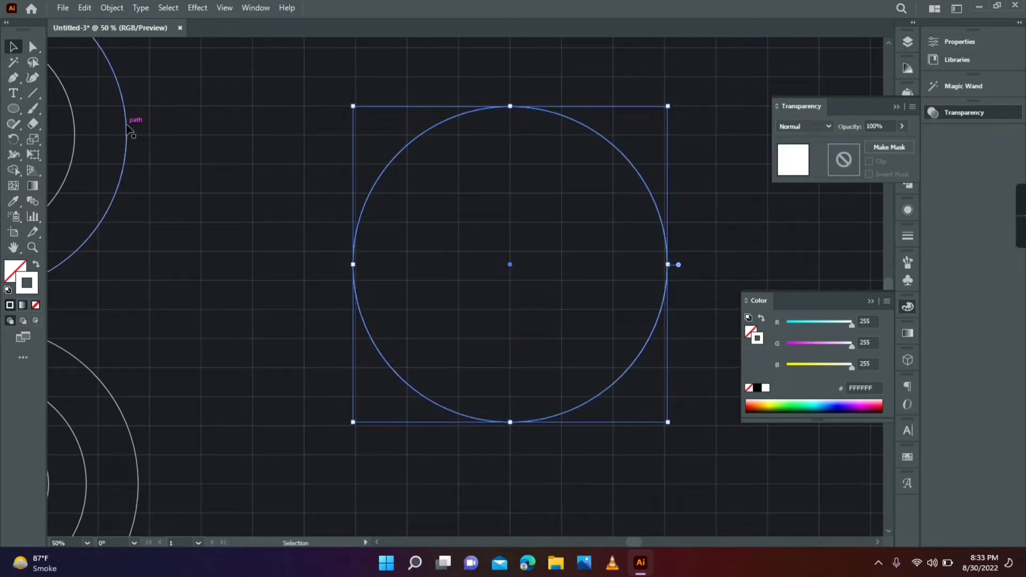
left_click_drag(127, 132, 524, 175)
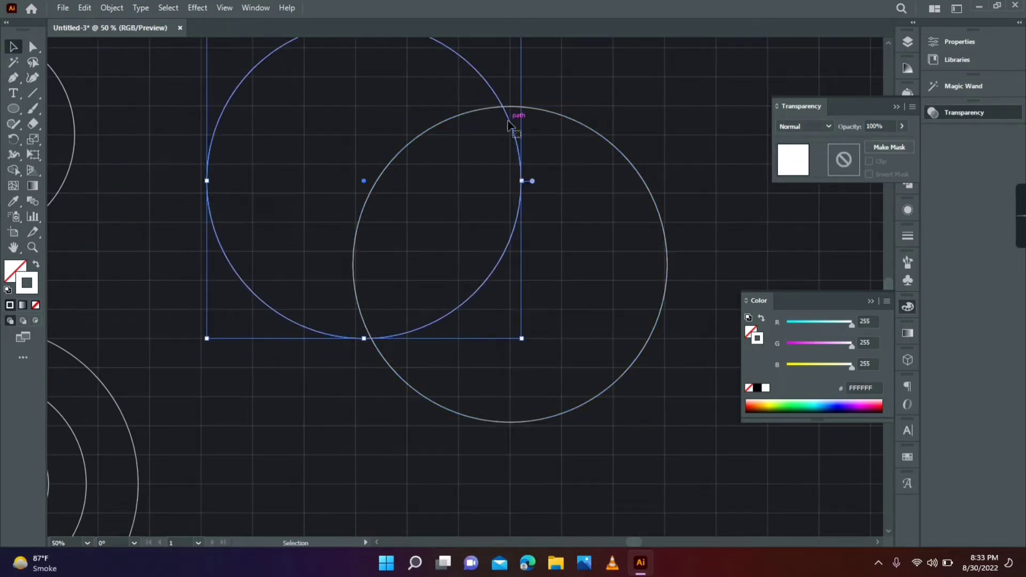
left_click_drag(463, 303, 461, 306)
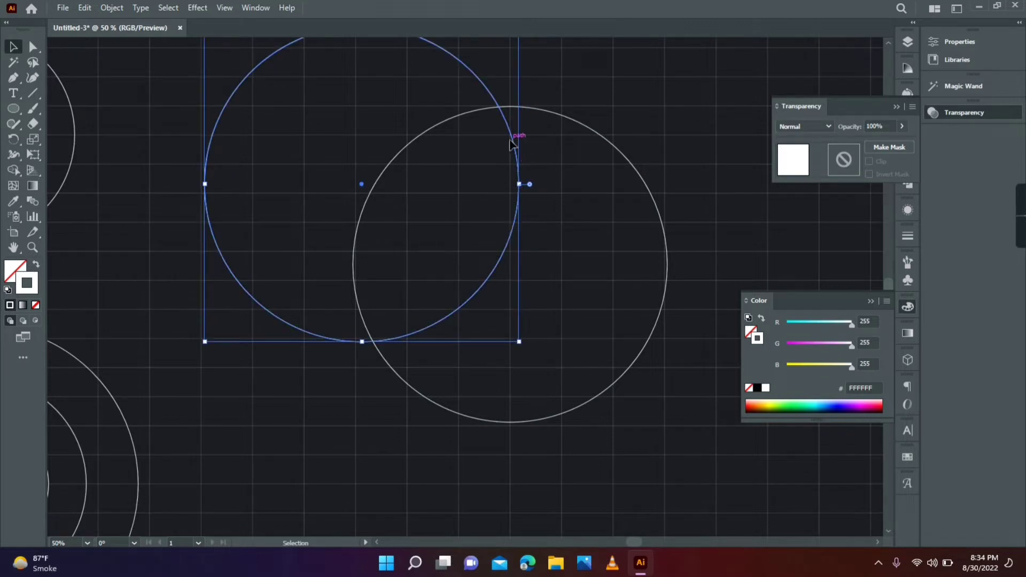
Copy the set's third-largest circle inside the lower large circle, touching its bottom and the other large circle's edge
scroll(175, 215, "left", 2)
scroll(175, 215, "up", 1)
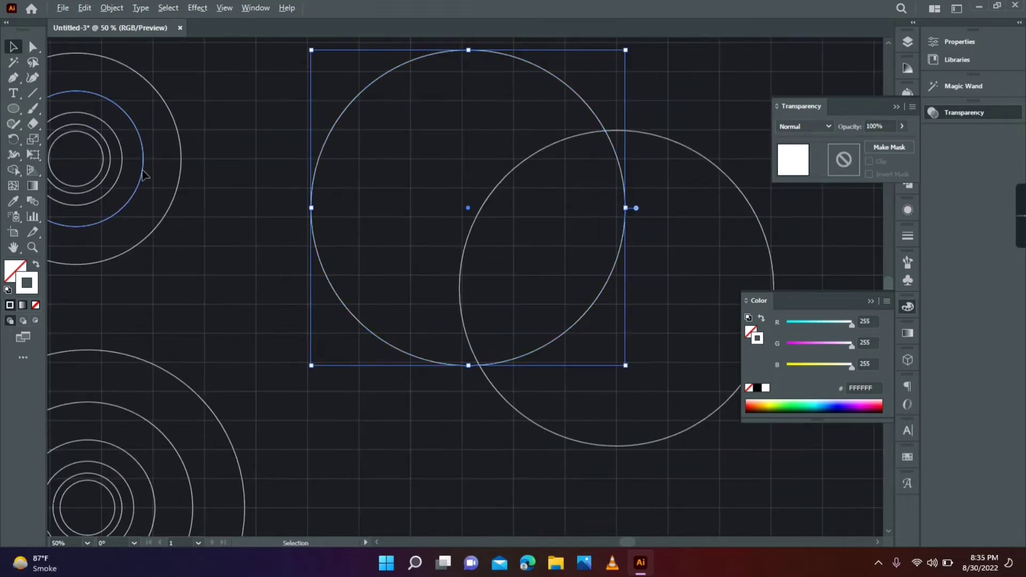
left_click_drag(145, 175, 681, 391)
left_click(687, 394)
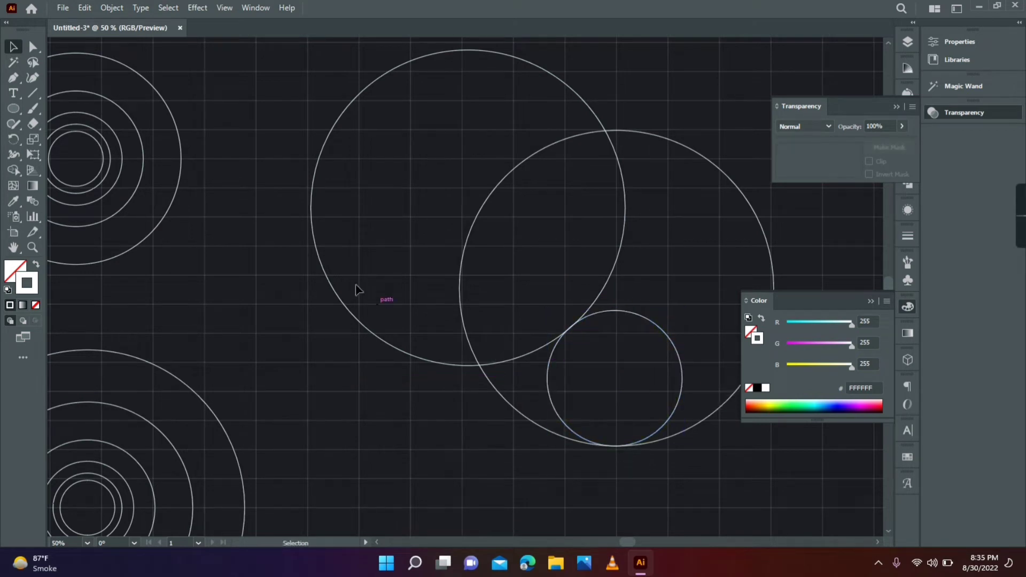
Merge the large circles' overlap with the region beside the small circle into one leaf shape using Shape Builder
left_click(644, 448)
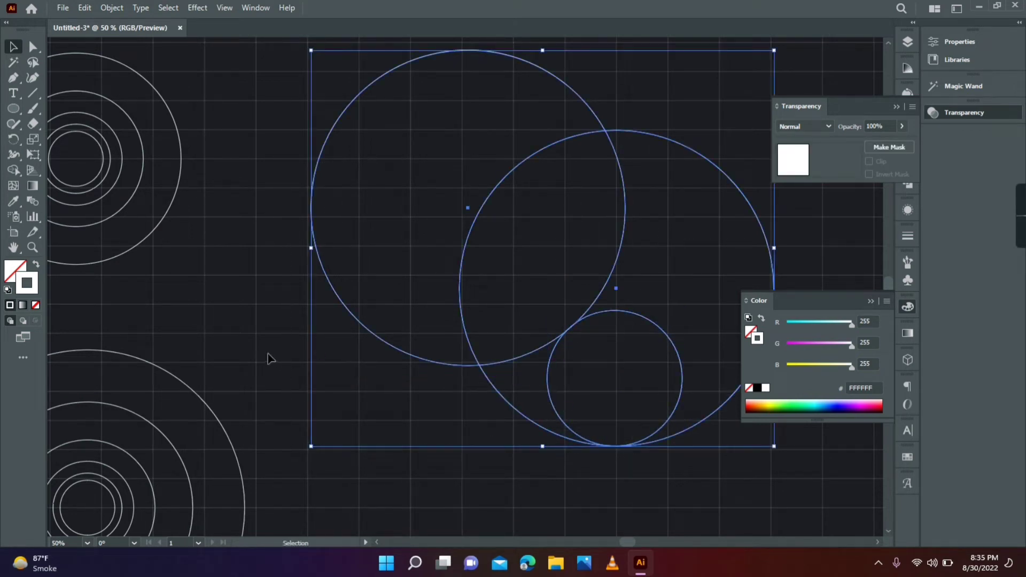
left_click(14, 170)
left_click(74, 171)
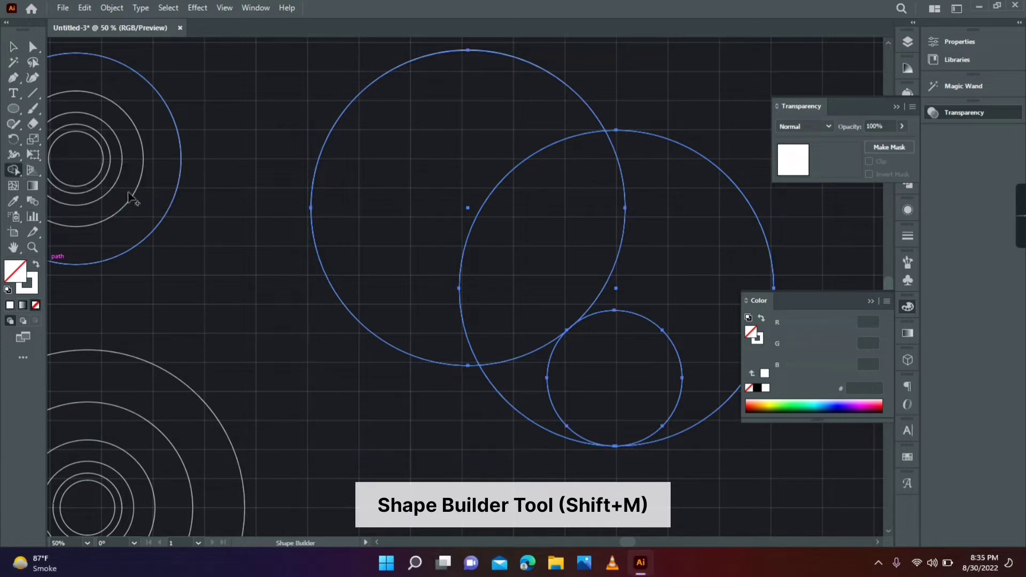
mouse_move(529, 294)
left_mouse_down()
mouse_move(521, 353)
mouse_move(532, 379)
left_mouse_up()
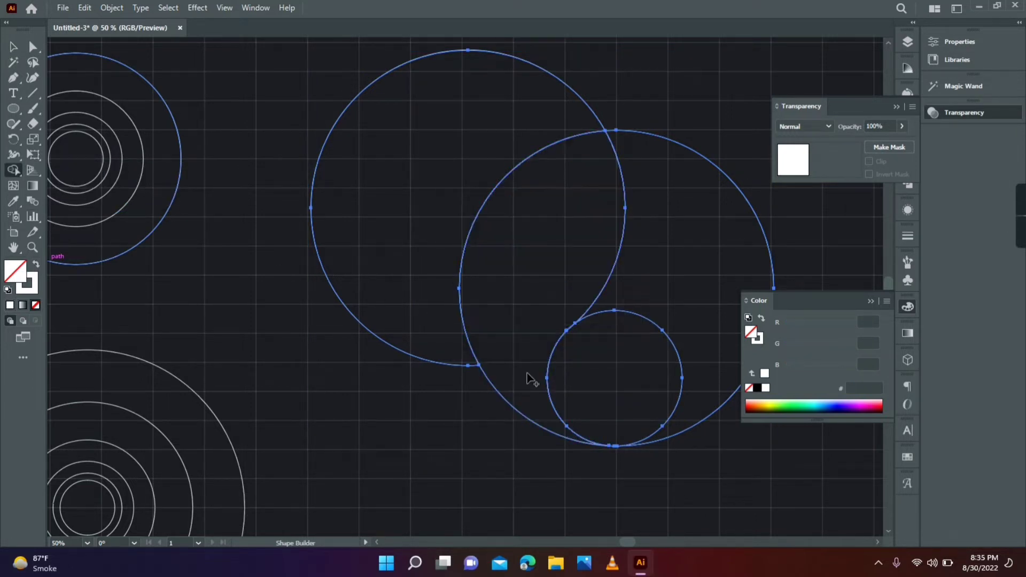
Fill the merged leaf shape with dark red A20009
left_click(15, 47)
left_click(455, 353)
left_click(463, 251)
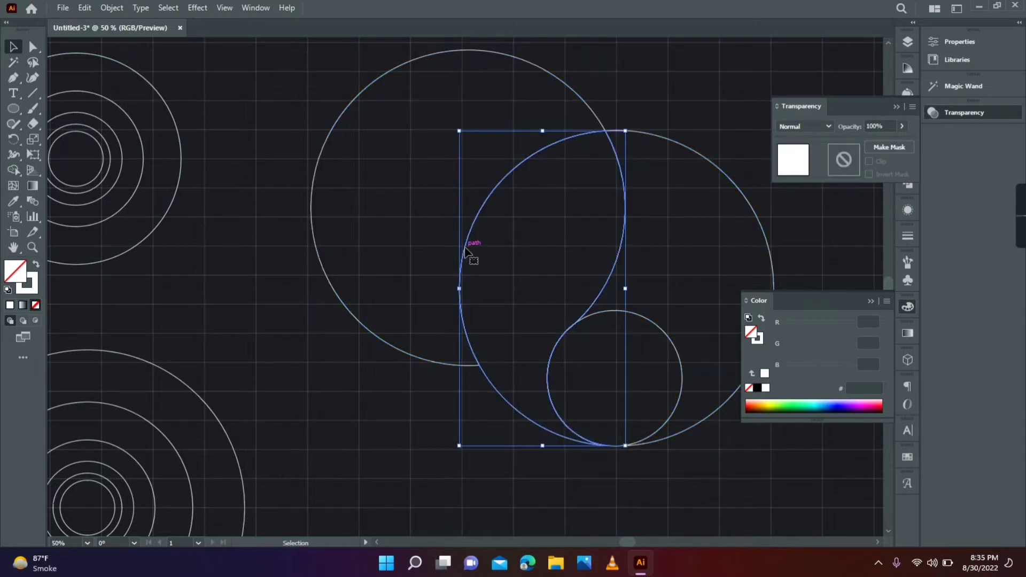
left_click(879, 408)
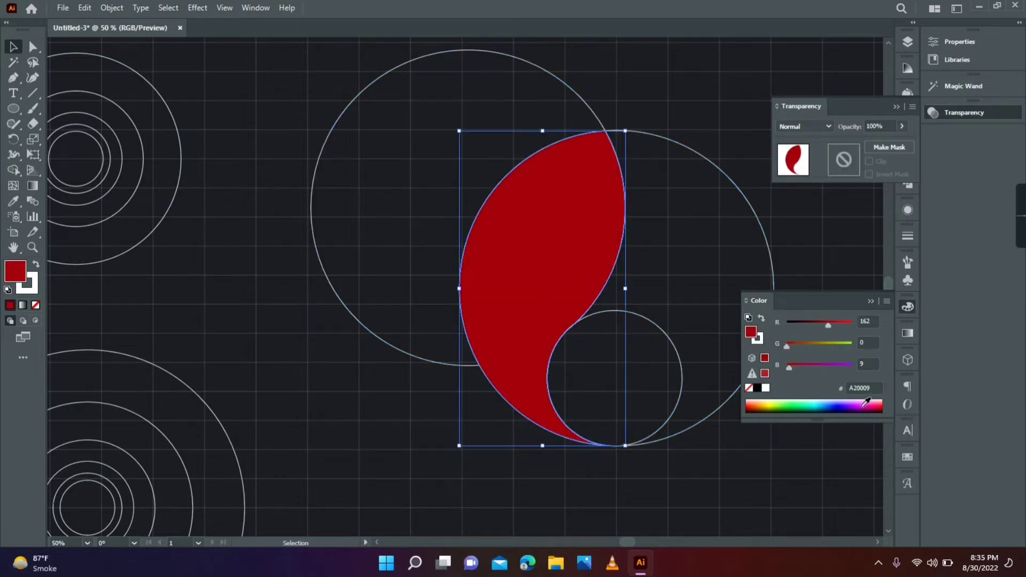
left_click(416, 438)
Copy the lower set's outermost circle over the red leaf, offset slightly up and right from the large circle beneath
scroll(449, 449, "right", 1)
scroll(449, 449, "down", 1)
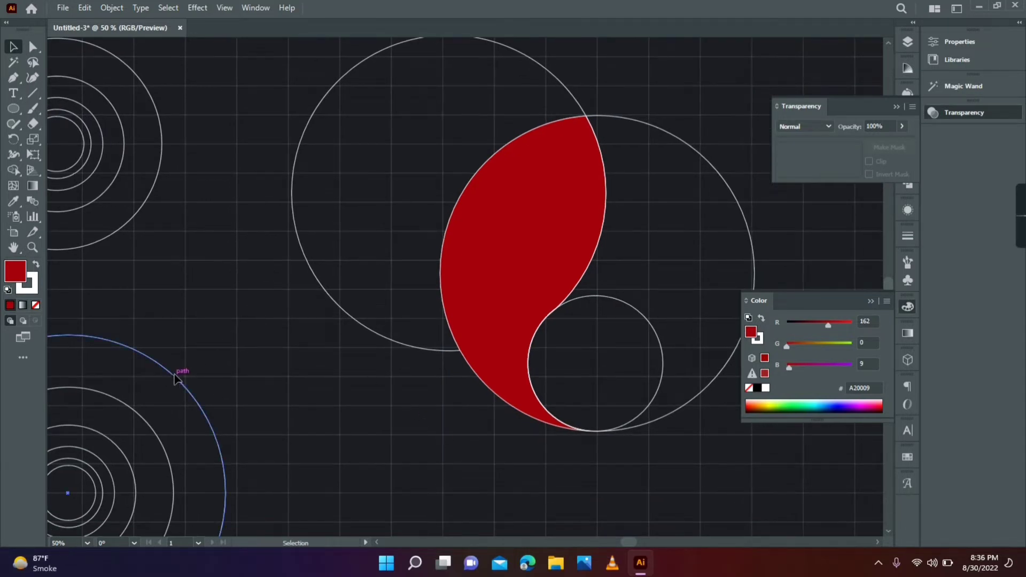
left_click_drag(177, 379, 184, 111)
left_click_drag(223, 287, 670, 278)
left_click(703, 265)
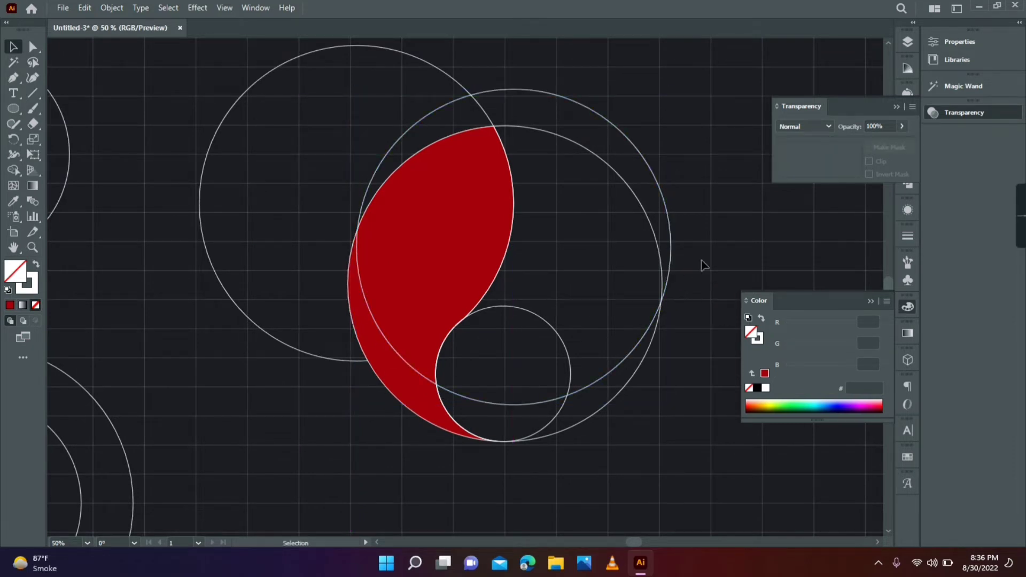
Merge the regions between the new circle's lower edge and the large circle's bottom into a crescent using Shape Builder
left_click_drag(442, 462, 317, 439)
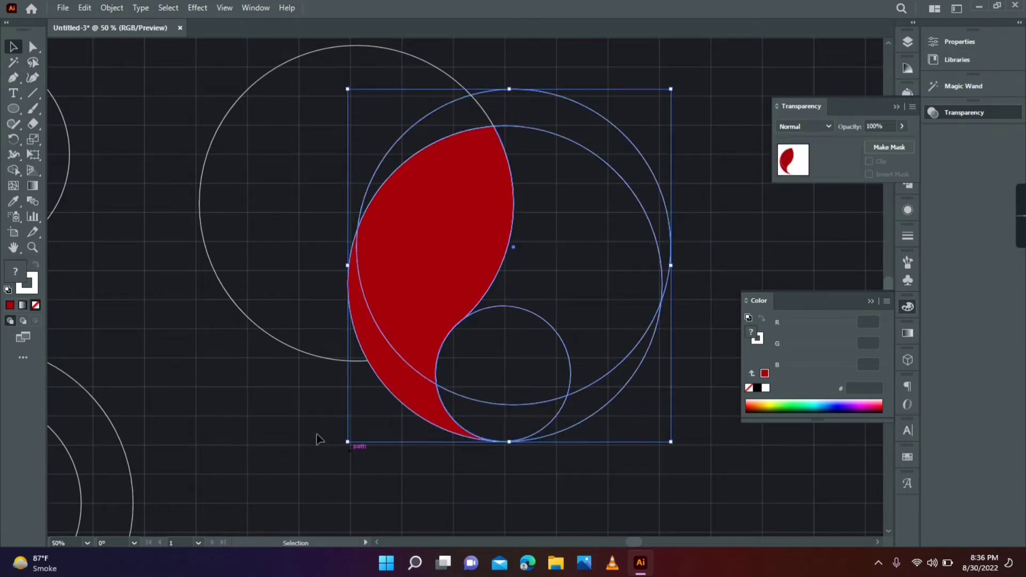
left_click(13, 170)
left_click(70, 169)
left_click(439, 395)
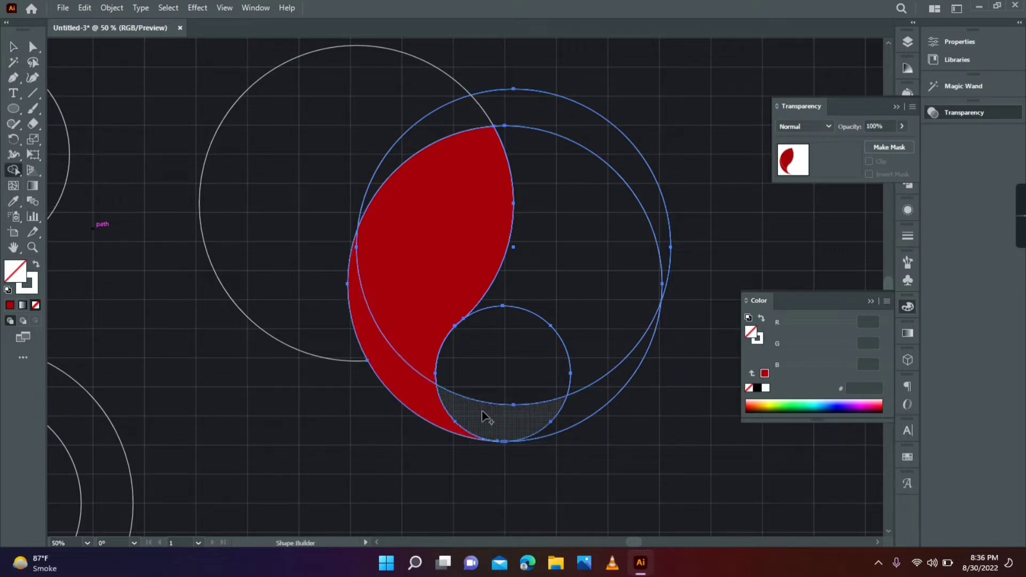
left_click_drag(484, 415, 579, 407)
Fill the bottom crescent with the red leaf's colour using the Eyedropper
left_click(14, 47)
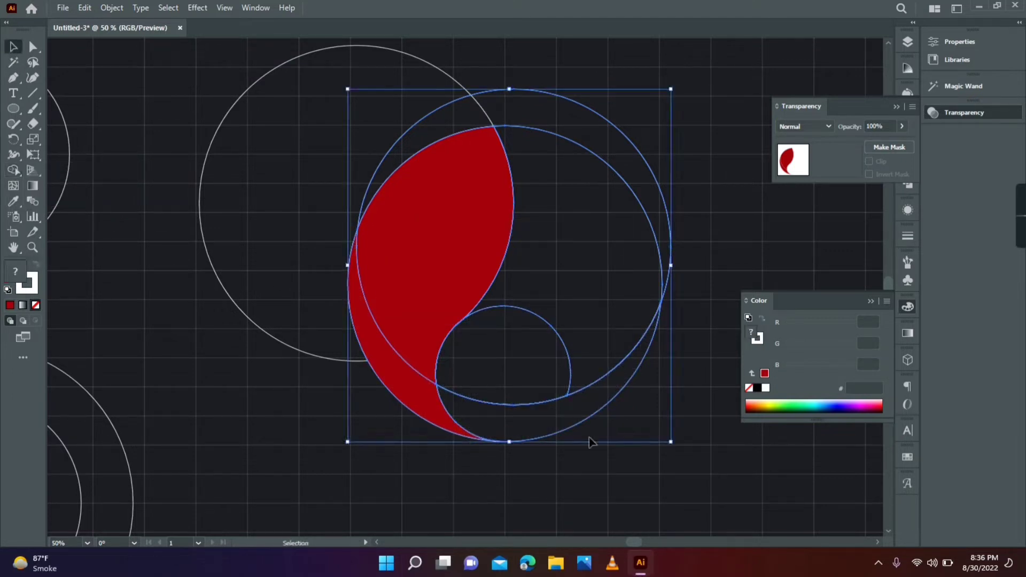
left_click(573, 451)
left_click(559, 435)
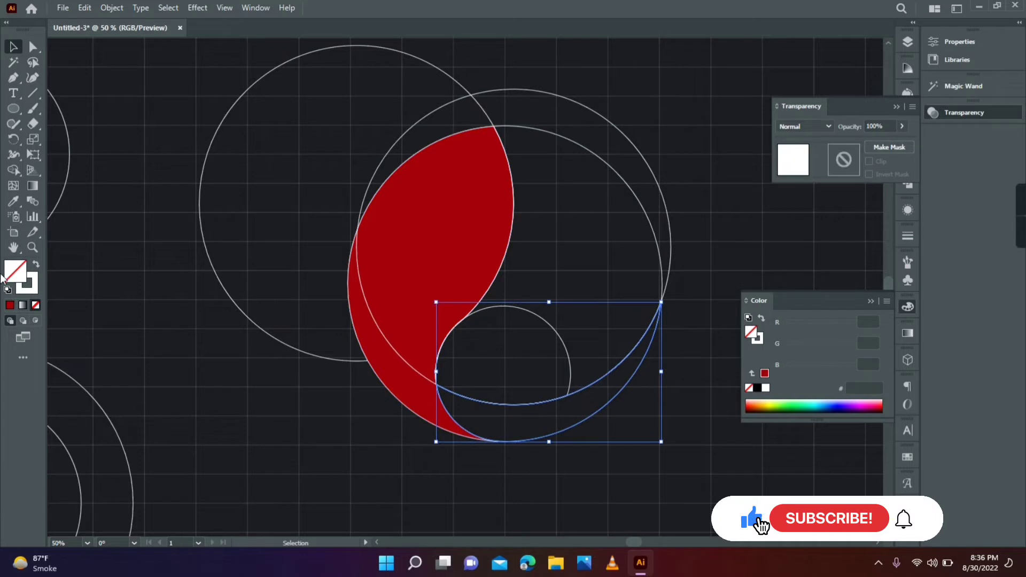
key("i")
left_click(404, 261)
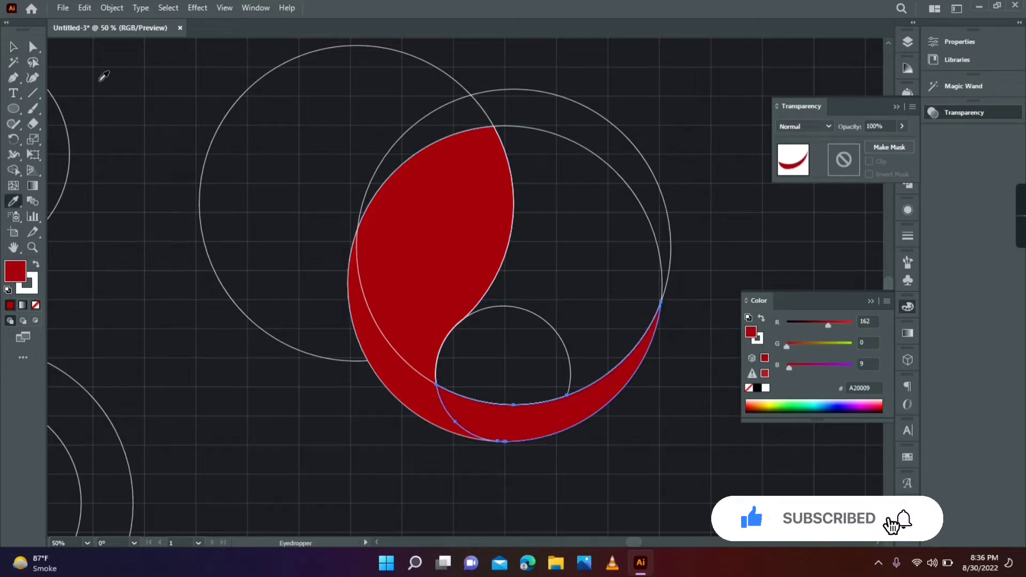
key("v")
left_click(172, 194)
Copy the lower set's two largest circles below and left of the red shape, overlapping to outline a crescent against it
left_click_drag(116, 383, 333, 203)
left_click_drag(364, 340, 439, 368)
left_click_drag(92, 326, 444, 303)
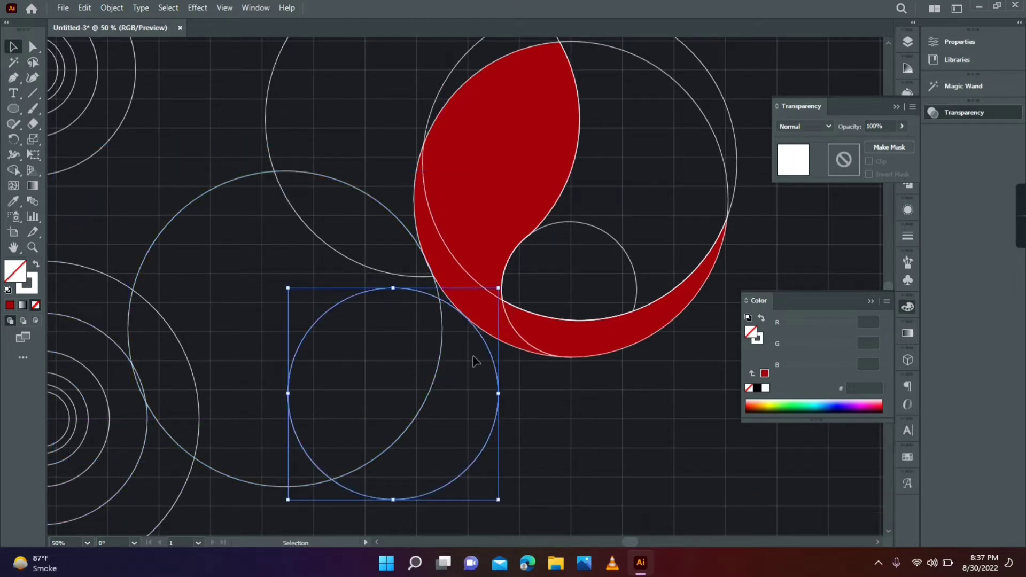
left_click_drag(491, 443, 472, 377)
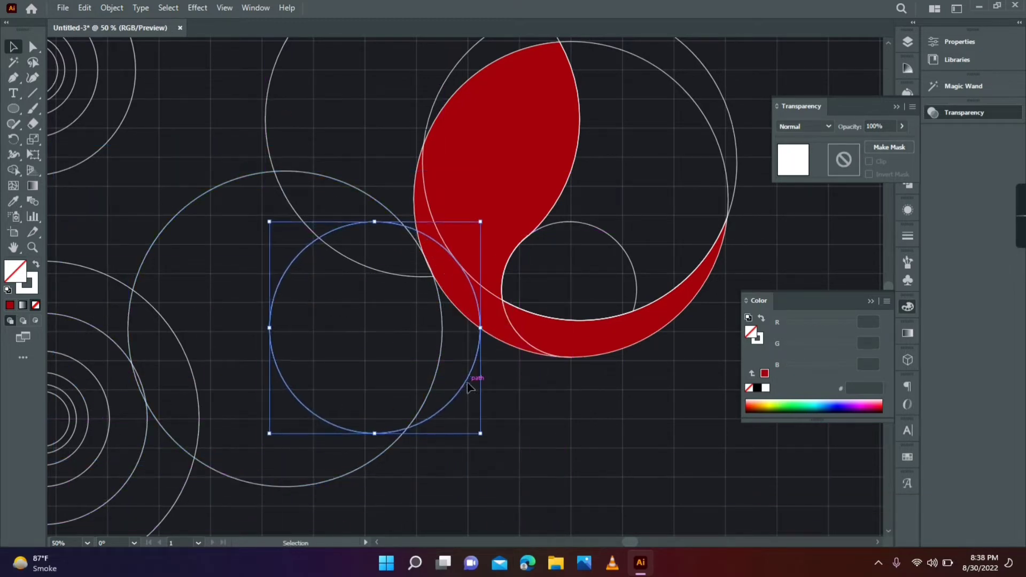
Build the crescent between the two copied circles and the red shape with Shape Builder and fill it with A25B00
key("ctrl+a")
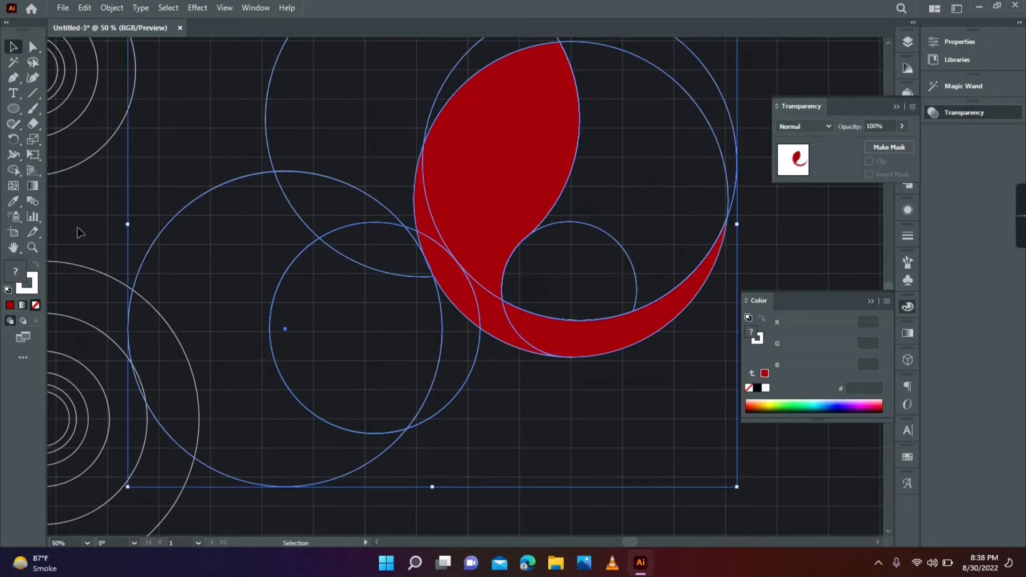
left_click(13, 170)
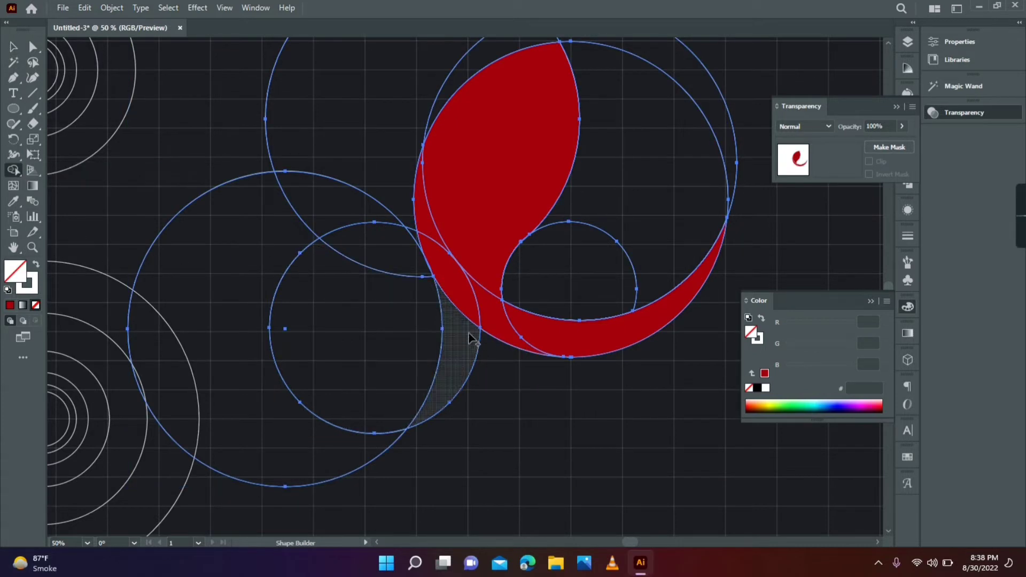
key("v")
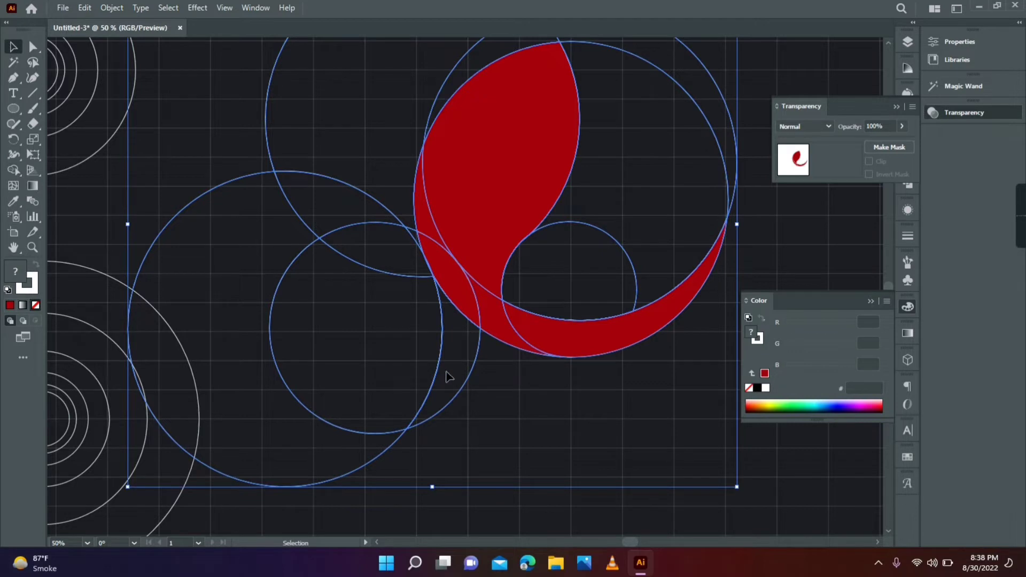
left_click(478, 365)
left_click_drag(768, 404, 764, 401)
left_click(163, 264)
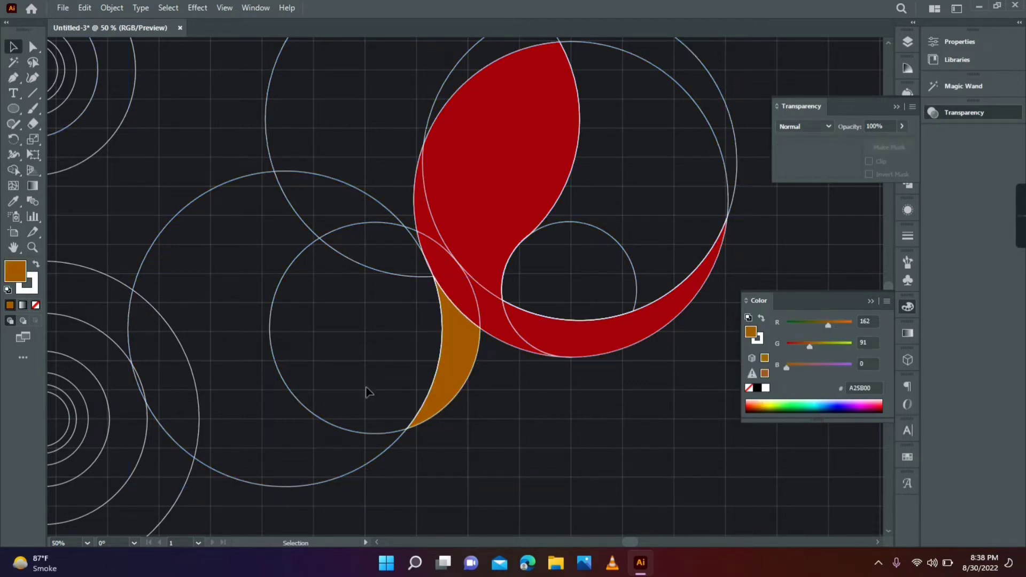
Copy another pair of the two largest circles below the red shape to outline a second crescent beside the orange one
left_click_drag(123, 287, 447, 306)
left_click_drag(118, 343, 531, 344)
scroll(437, 337, "down", 2)
scroll(437, 337, "right", 2)
left_click_drag(436, 331, 484, 366)
left_click_drag(474, 308, 498, 315)
Merge the regions between the new circle pair and the red shape into a second crescent using Shape Builder
left_click_drag(564, 453, 337, 257)
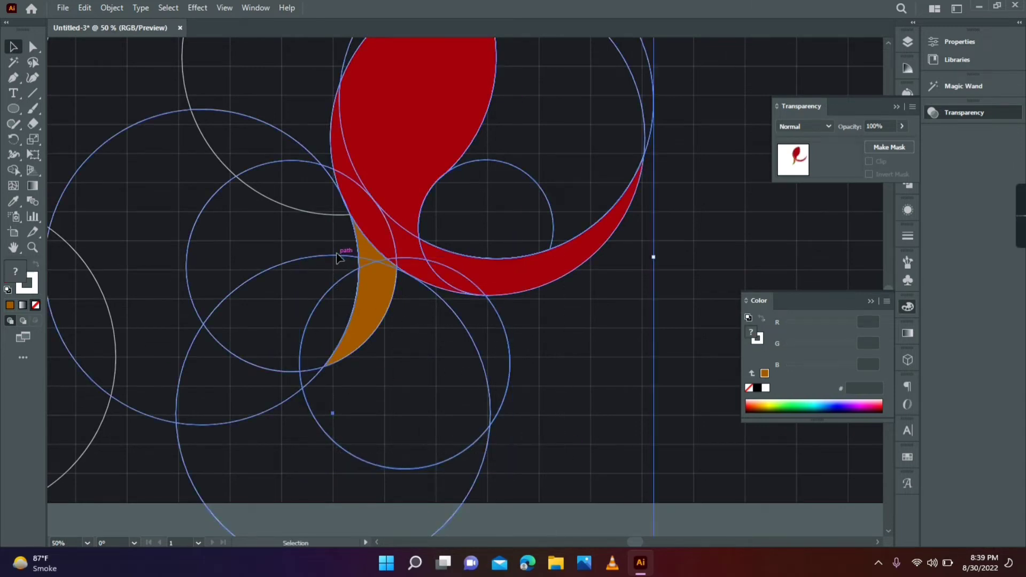
left_click(19, 172)
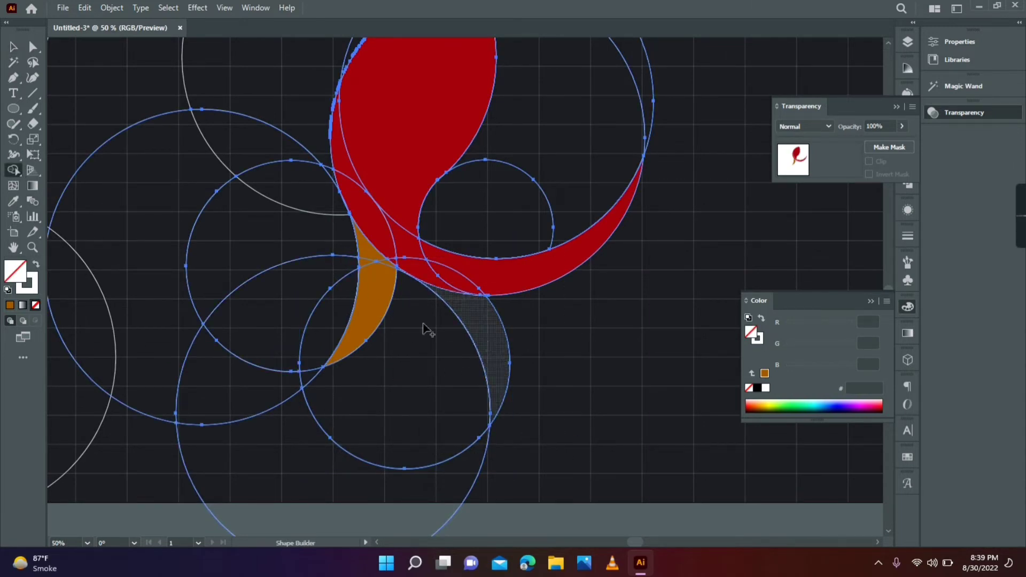
left_click(13, 47)
Fill the second crescent with the first crescent's orange using the Eyedropper
left_click(542, 410)
left_click(509, 337)
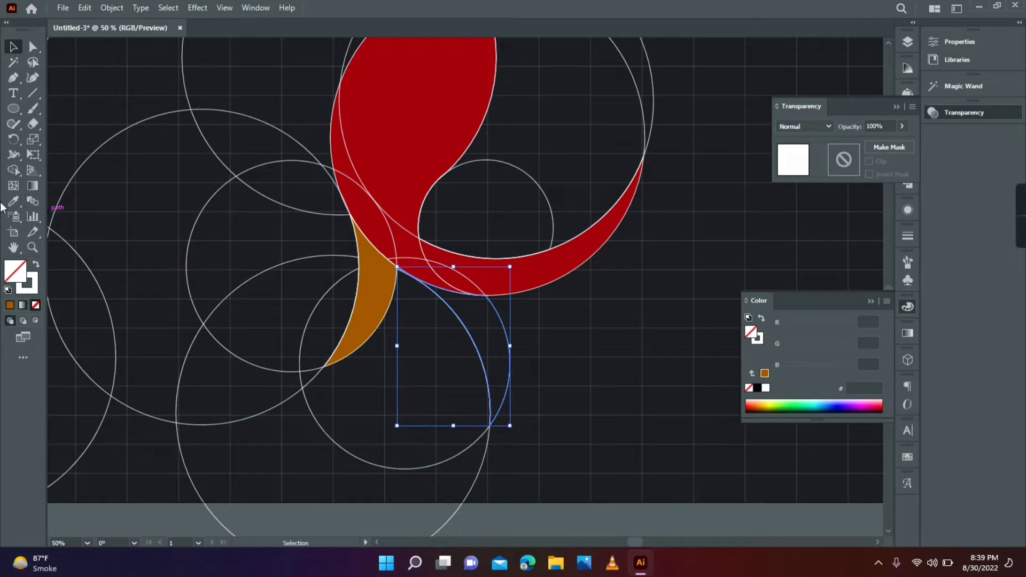
left_click(13, 201)
left_click(361, 298)
left_click(16, 51)
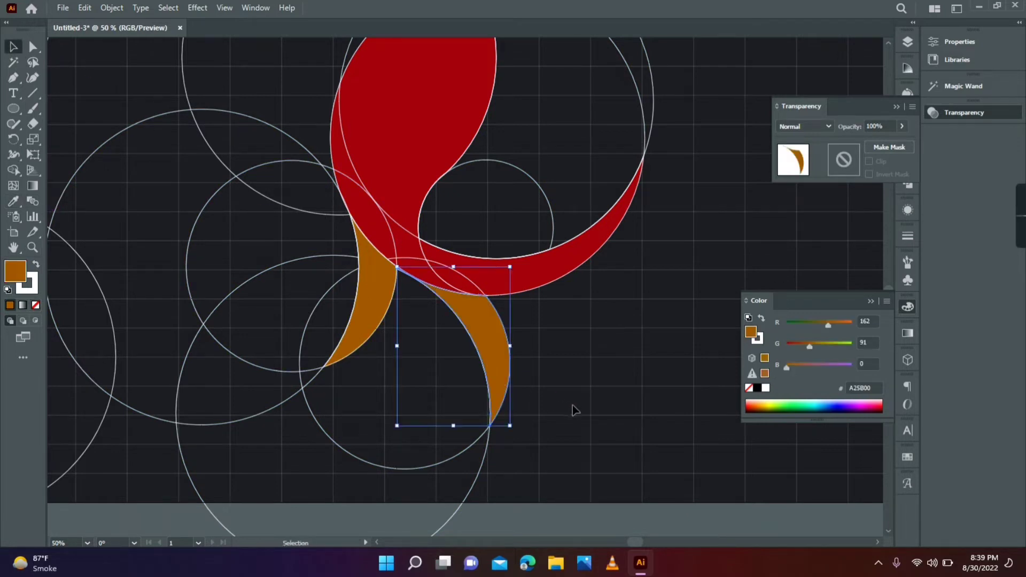
left_click(573, 406)
Place another copy of the largest circle over the red shape's right side and nudge it into position
left_click_drag(137, 412, 622, 323)
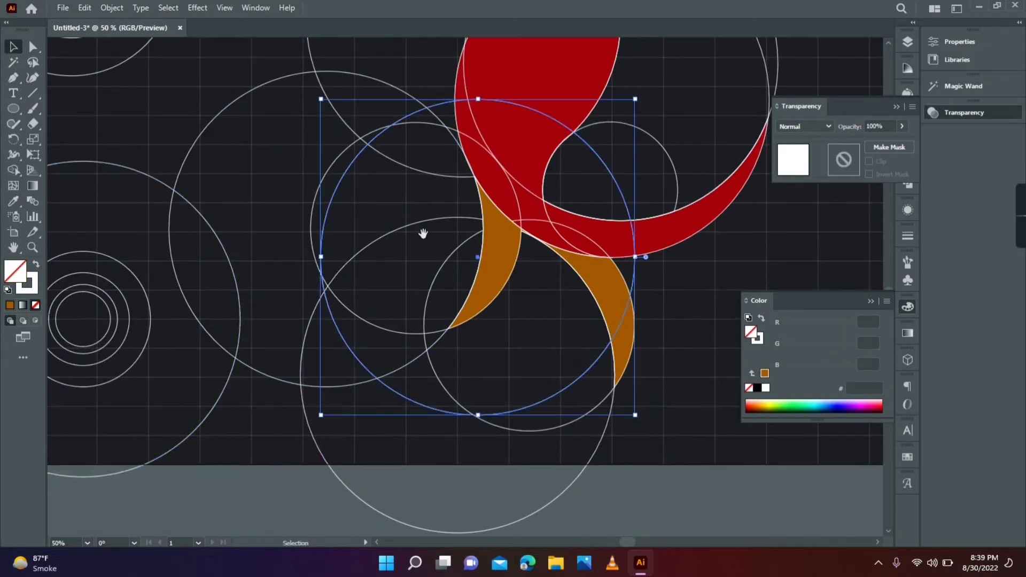
left_click_drag(422, 233, 340, 332)
left_click_drag(73, 134, 229, 330)
left_click_drag(525, 414, 461, 380)
left_click_drag(489, 322, 681, 186)
left_click_drag(580, 310, 520, 359)
key("Right")
key("Right")
key("Right")
key("Right")
key("Right")
key("Right")
key("Right")
key("Right")
key("Right")
key("Right")
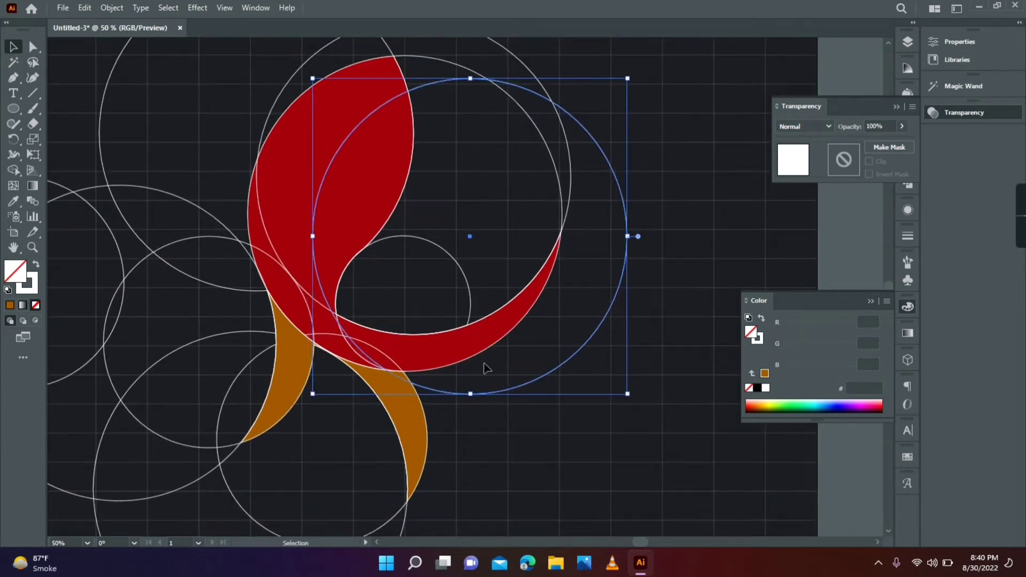
left_click(484, 420)
Copy the second-largest circle inside the newly placed large circle and nudge it up until their right edges touch
left_click_drag(230, 370, 311, 367)
left_click_drag(188, 217, 658, 216)
left_click_drag(688, 308, 532, 344)
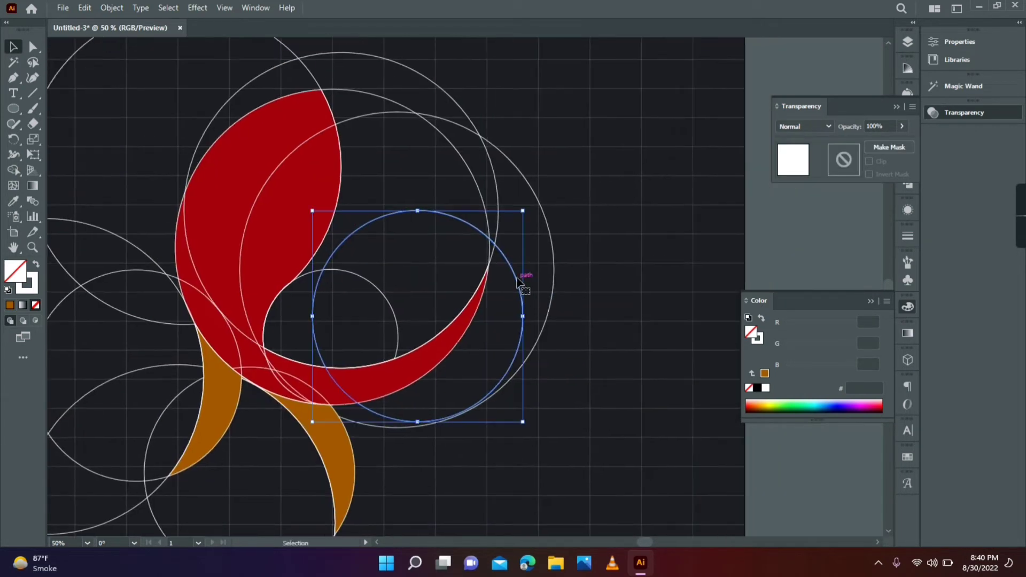
left_click_drag(515, 277, 542, 251)
key("Up")
key("Up")
key("Up")
key("Up")
key("Up")
key("Up")
key("Up")
key("Up")
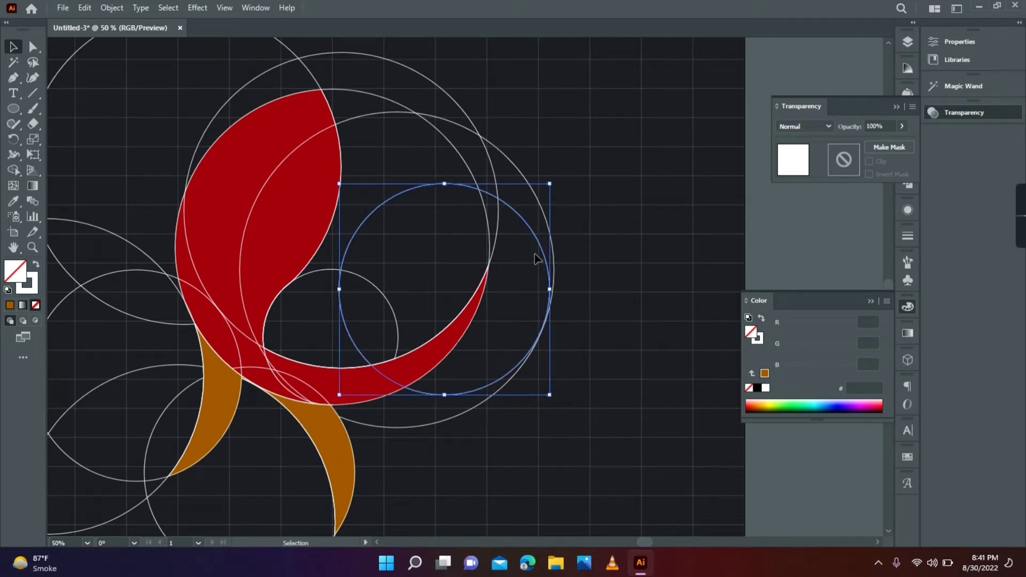
Nudge the second-largest circle and the large circle around it so they nearly touch along their right edges
key("Right")
key("Right")
key("Right")
key("Right")
left_click(426, 428)
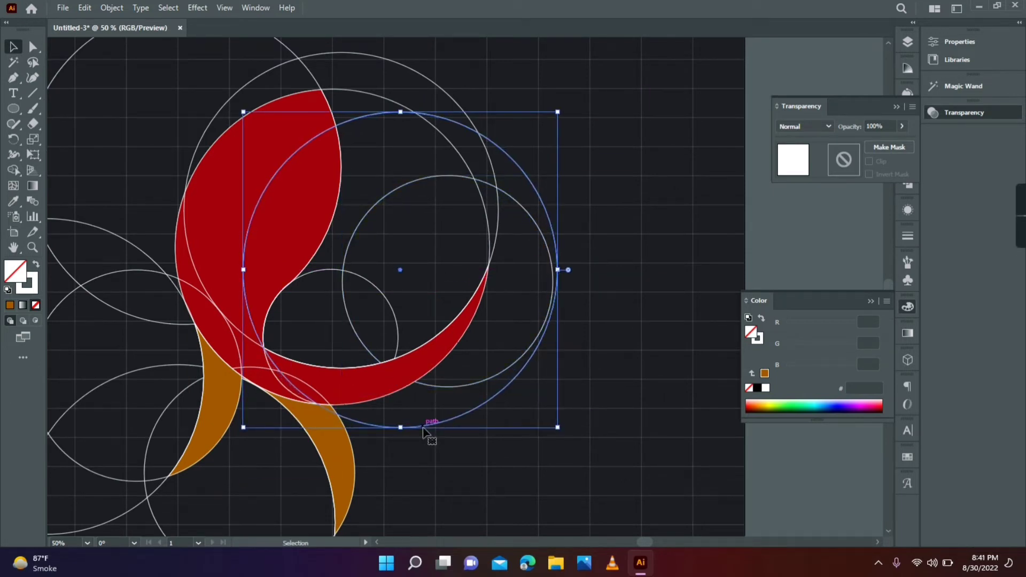
left_click(486, 384)
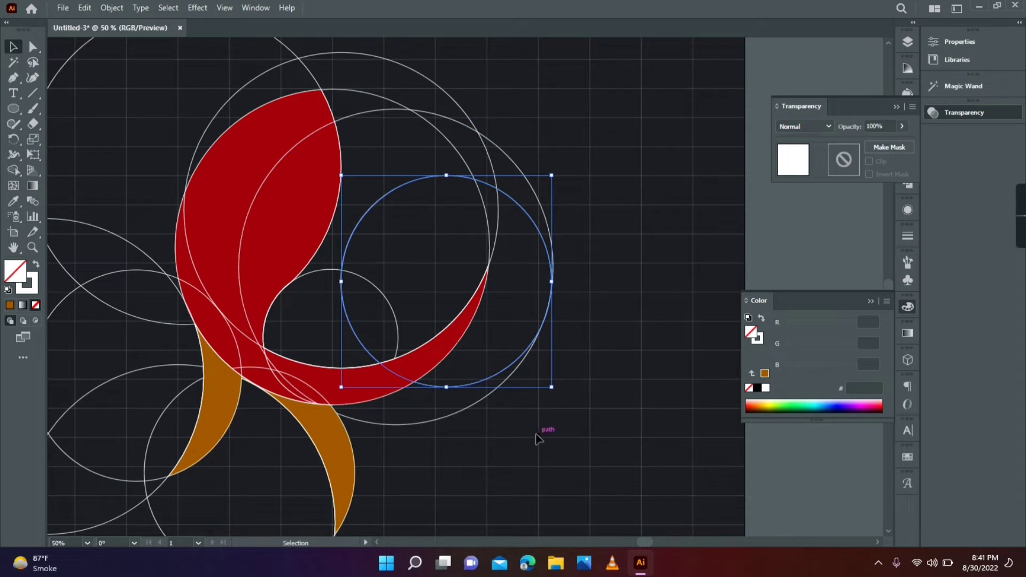
Merge the regions between the two circles outside the red shape into a third crescent using Shape Builder
key("ctrl+a")
key("shift+m")
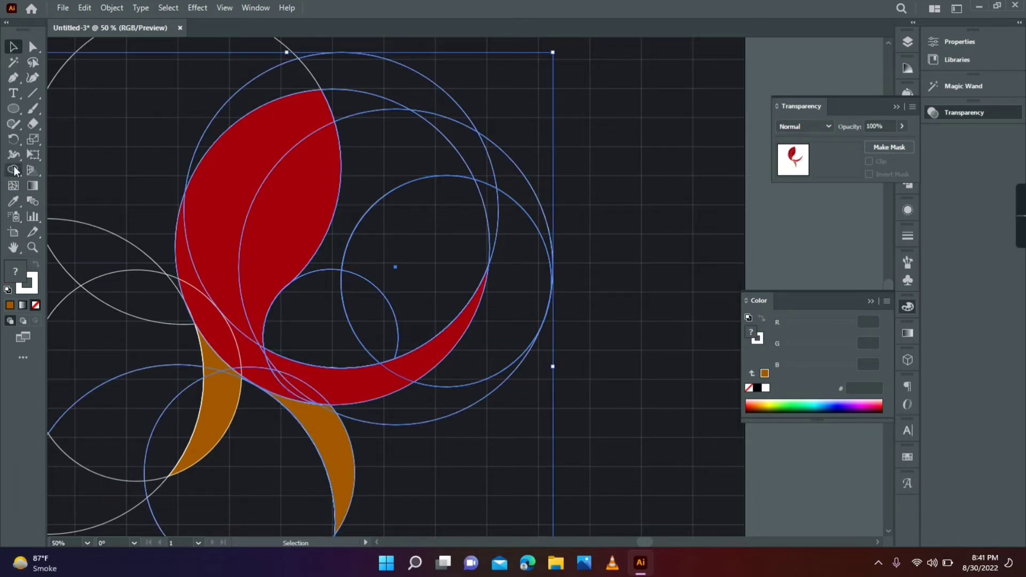
left_click(13, 48)
left_click(603, 439)
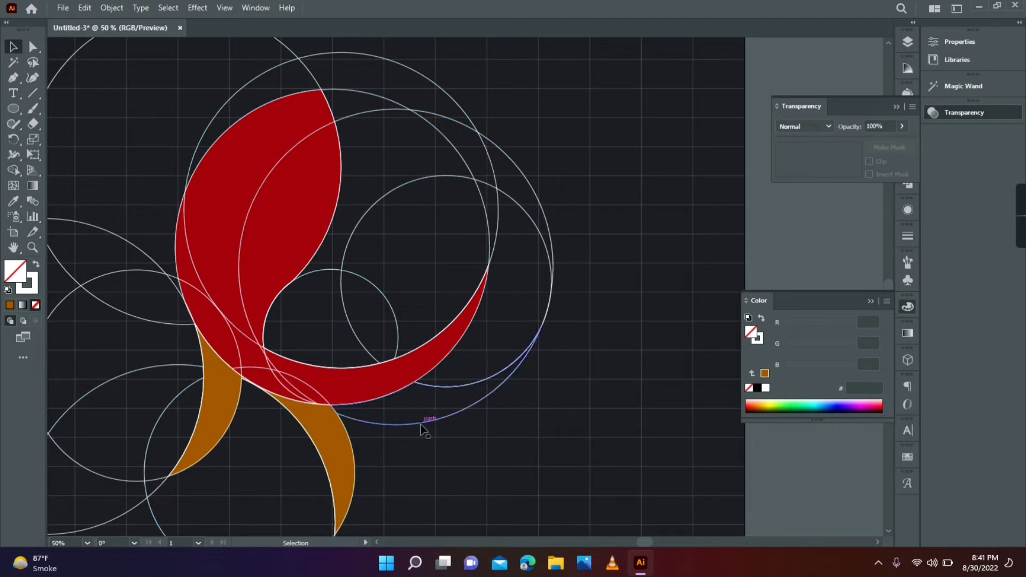
Fill the third crescent with the first crescent's orange using the Eyedropper
left_click(425, 425)
left_click(14, 202)
left_click(229, 387)
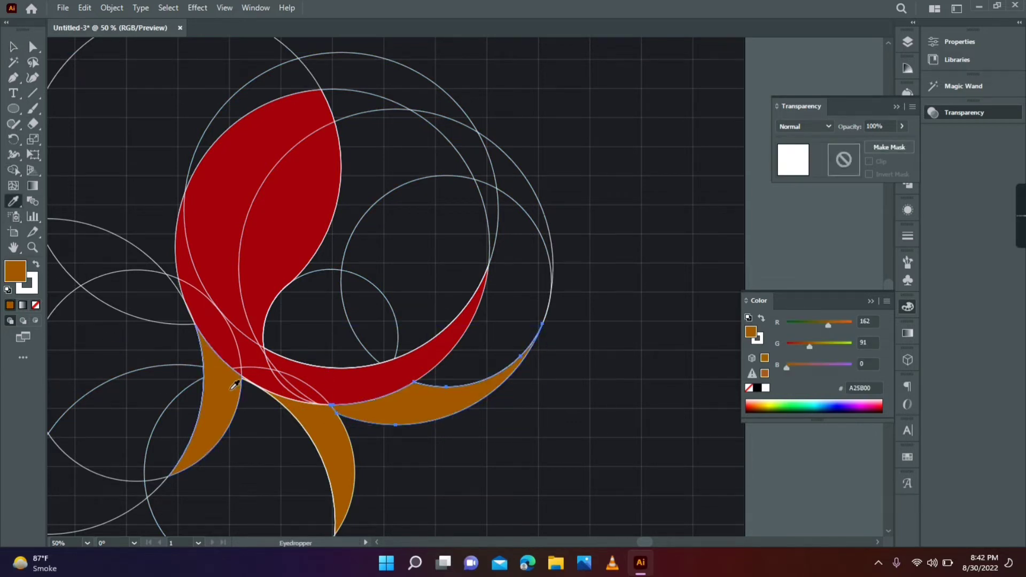
left_click(14, 48)
left_click(648, 398)
Place two overlapping copies of the second-largest circle at the third crescent's pointed right end
left_click_drag(359, 319, 613, 325)
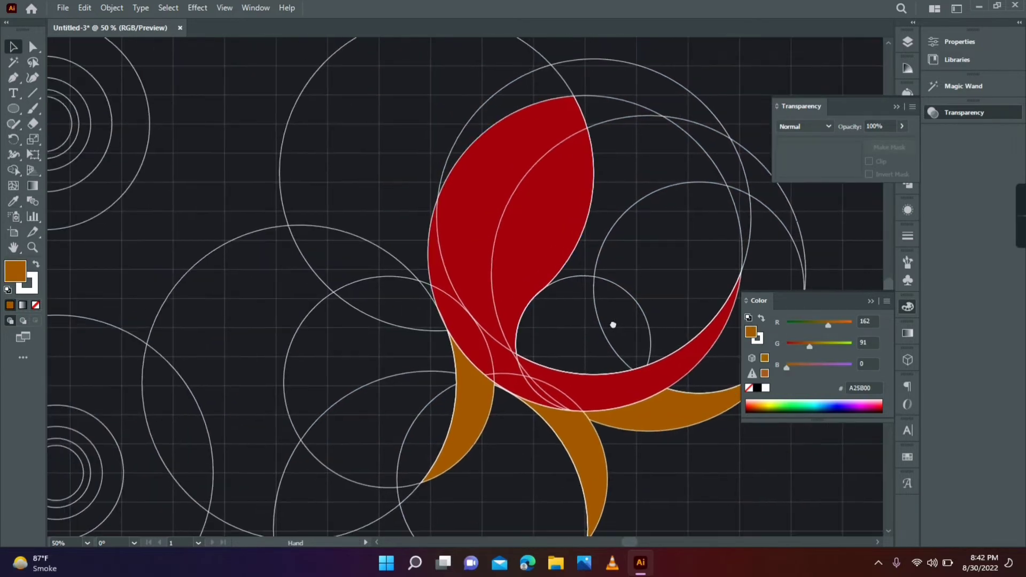
left_click_drag(136, 171, 189, 280)
left_click_drag(172, 164, 638, 222)
left_click_drag(485, 347, 366, 344)
left_click_drag(537, 238, 699, 375)
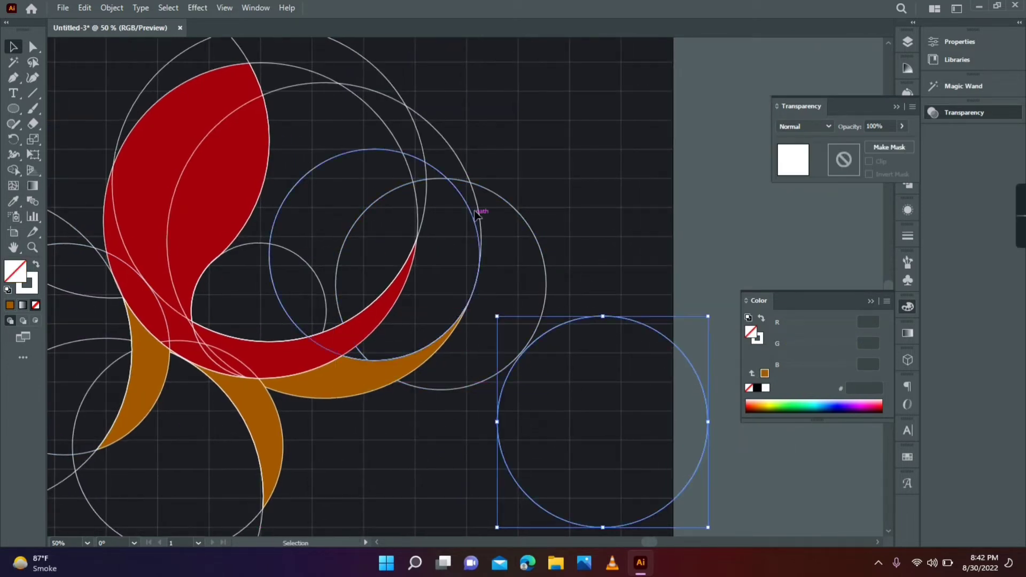
left_click_drag(481, 193, 487, 318)
left_click_drag(602, 316, 443, 277)
Nudge the lower of the two copied circles right and up until its edge meets the third crescent's tip
left_click(482, 308)
key("Right")
key("Right")
key("Right")
key("Right")
key("Right")
key("Right")
key("Right")
key("Right")
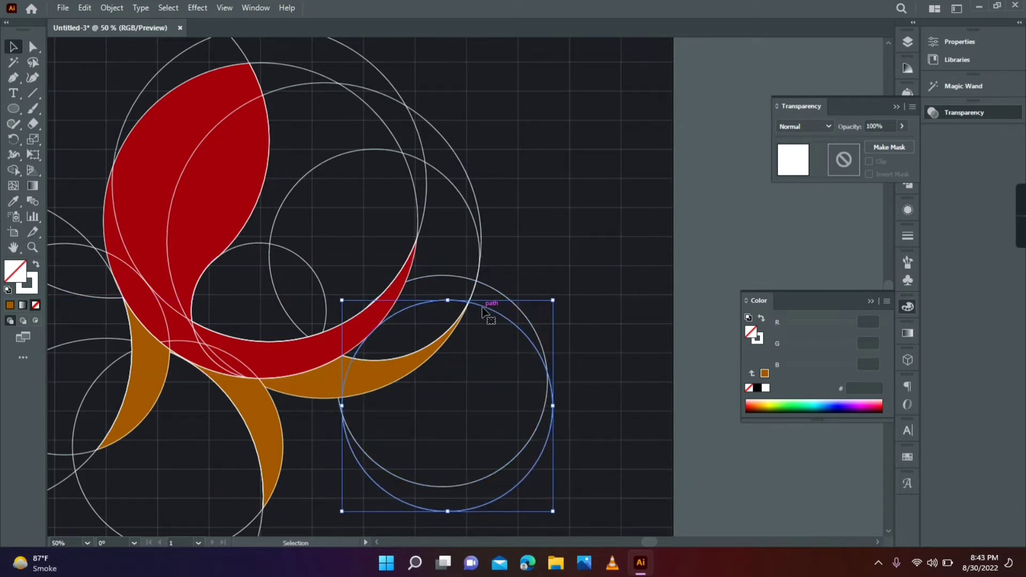
key("Up")
key("Up")
key("Up")
key("Up")
key("Up")
key("Up")
Nudge the upper copied circle up and left to leave a crescent-shaped gap above the lower circle
left_click(482, 284)
key("Right")
key("Right")
key("Right")
key("Up")
key("Up")
key("Up")
key("Up")
key("Up")
key("Up")
key("Up")
key("Left")
key("Left")
key("Left")
key("Left")
key("Left")
key("Up")
key("Up")
key("Up")
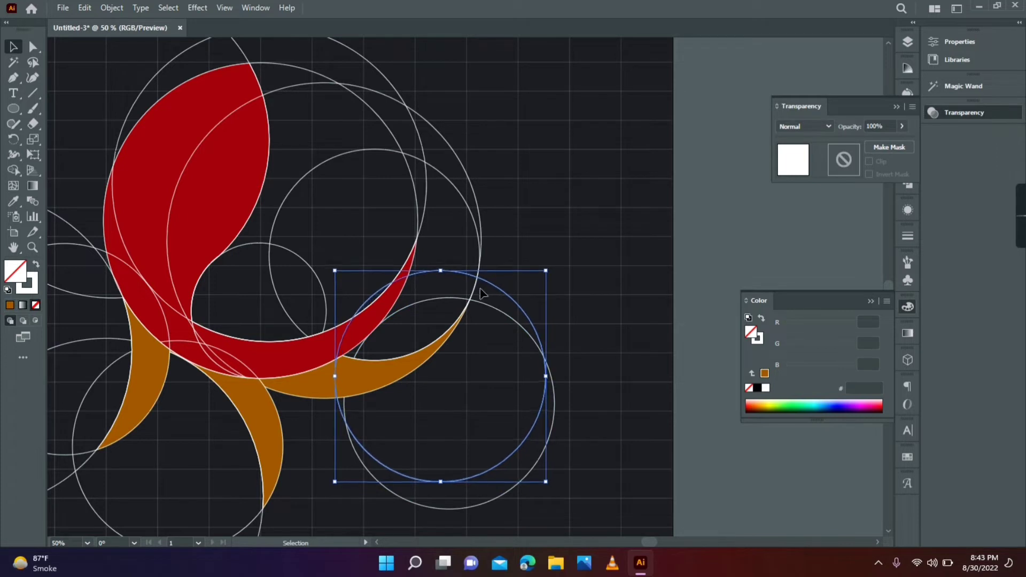
key("Left")
key("Left")
key("Left")
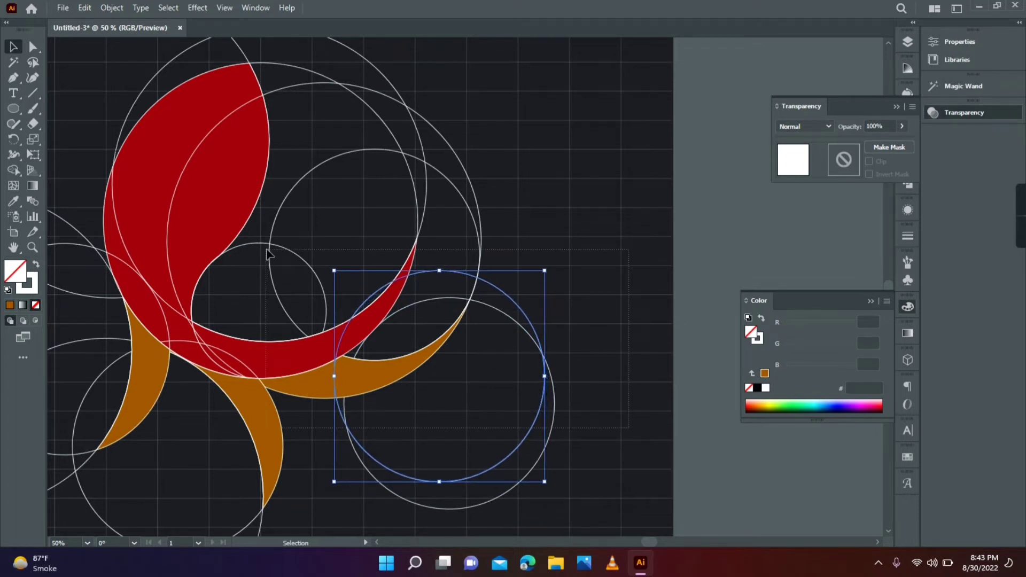
Merge the regions between the two offset circles and the red tail into a fourth crescent using Shape Builder
key("ctrl+a")
key("shift+m")
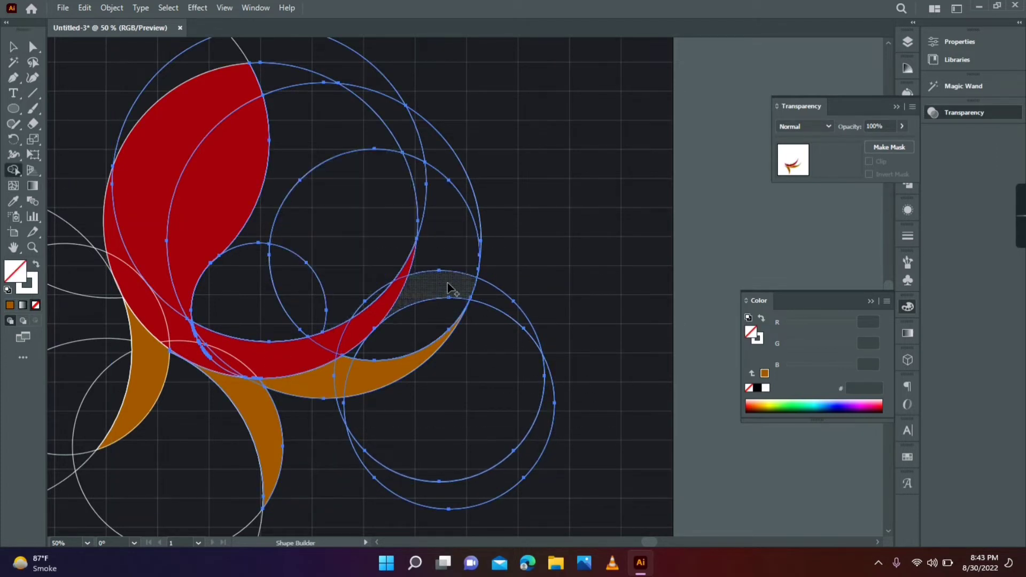
left_click(13, 47)
left_click(660, 283)
Fill the fourth crescent with the third crescent's orange using the Eyedropper
left_click(497, 292)
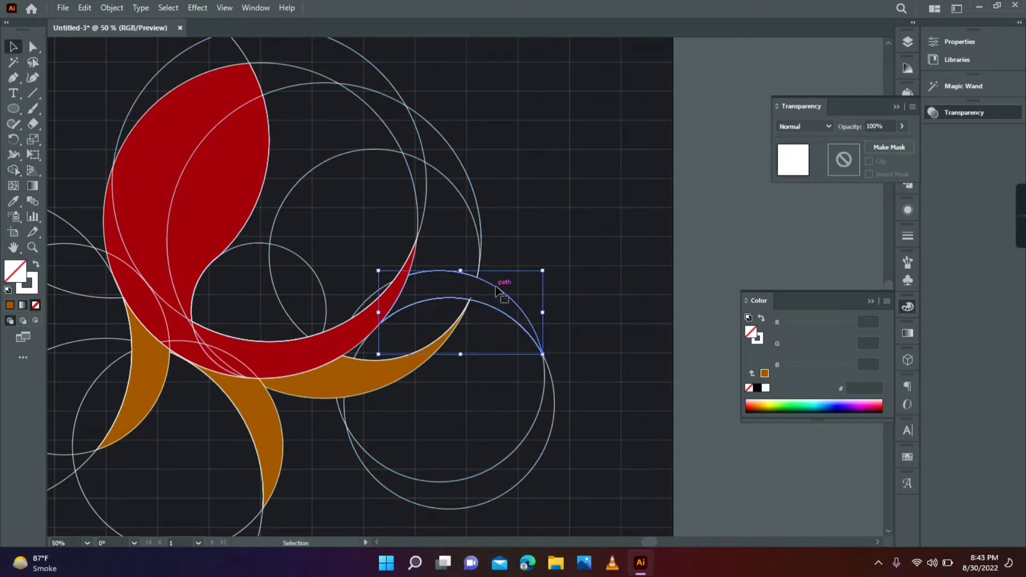
left_click(11, 205)
left_click(389, 368)
left_click(13, 50)
left_click(656, 272)
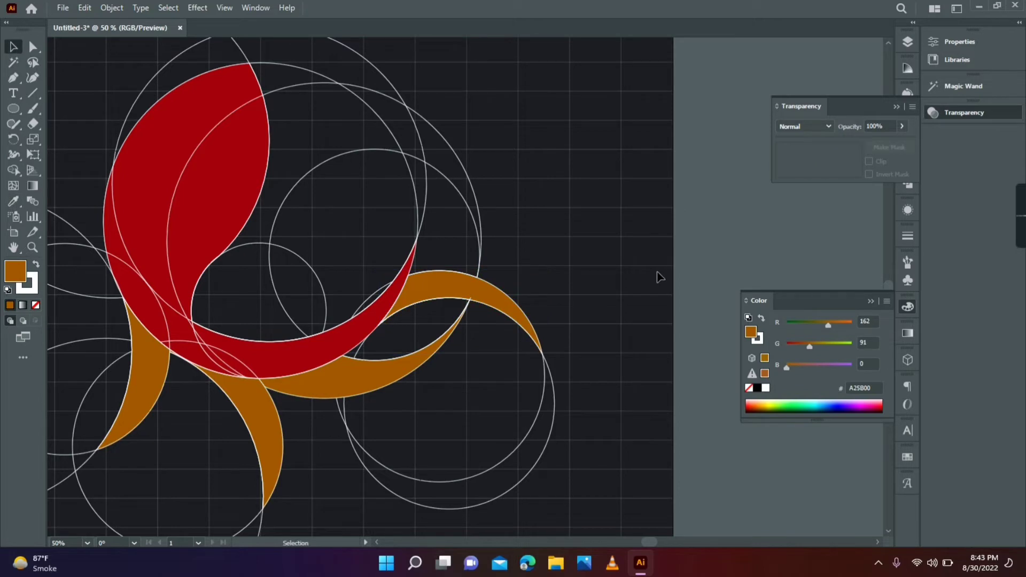
Place a copy of the largest circle over the red shape so it extends past its left edge
left_click_drag(246, 386, 440, 406)
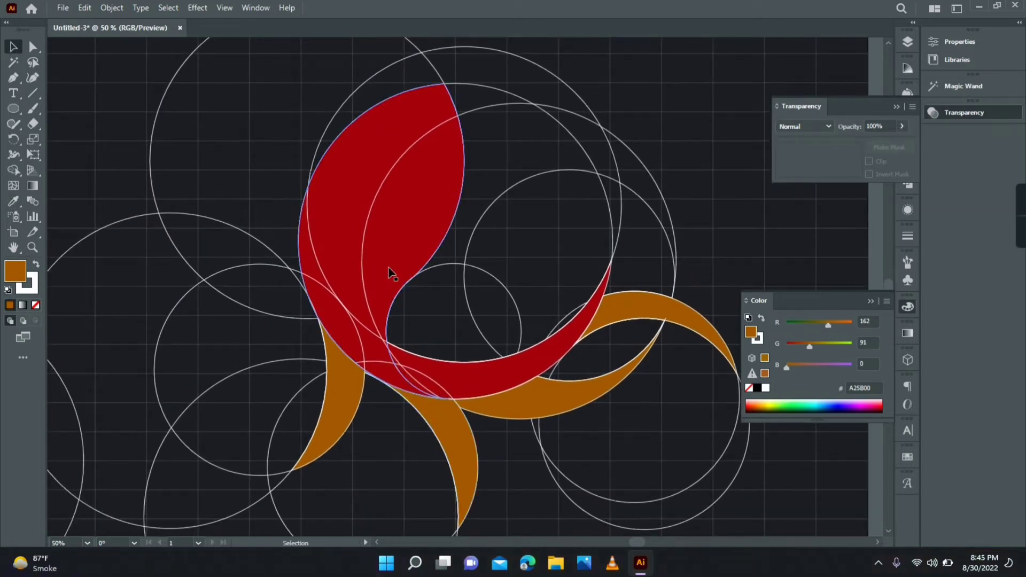
left_click_drag(340, 281, 544, 260)
left_click_drag(195, 296, 434, 108)
left_click_drag(614, 181, 407, 291)
left_click_drag(252, 233, 517, 214)
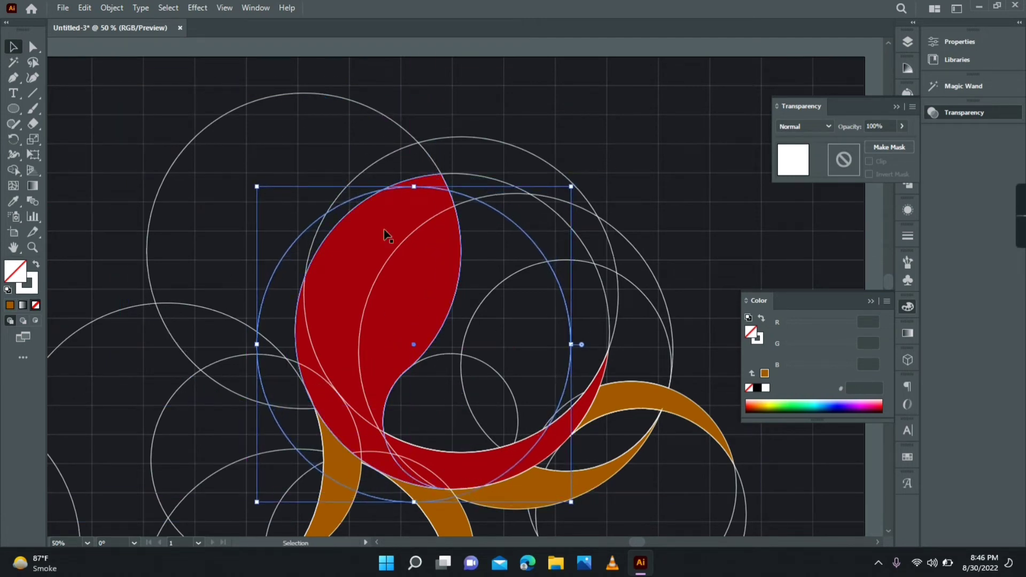
Copy the second-largest circle to the red shape's lower left and nudge it across the large circle's left edge
scroll(234, 170, "left", 5)
left_click_drag(222, 170, 649, 390)
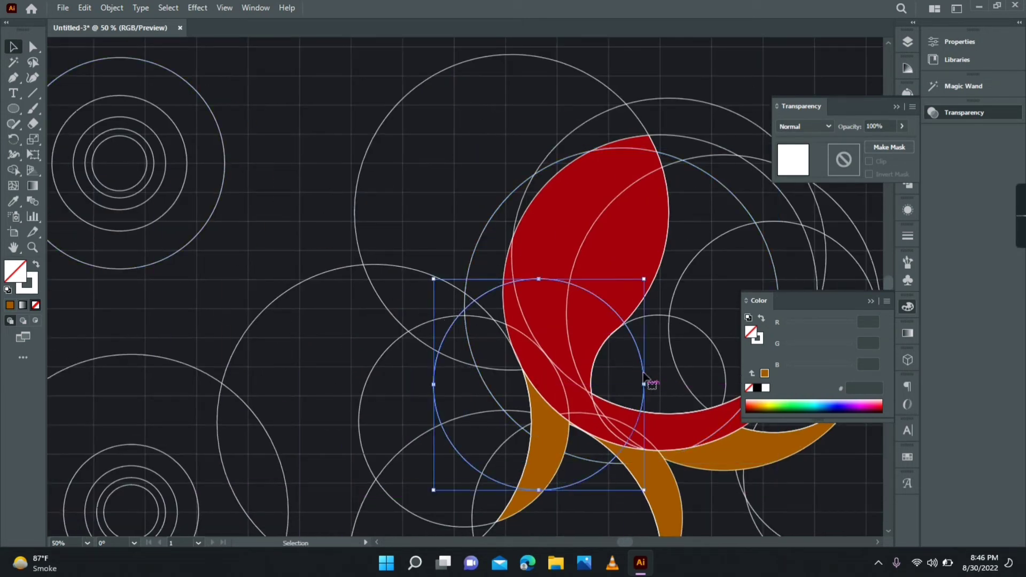
scroll(648, 390, "right", 5)
key("shift+Left")
key("shift+Left")
key("shift+Left")
key("shift+Left")
key("shift+Left")
key("shift+Left")
key("shift+Left")
key("shift+Left")
key("shift+Down")
key("shift+Down")
key("shift+Down")
key("shift+Down")
key("shift+Down")
key("shift+Down")
key("shift+Right")
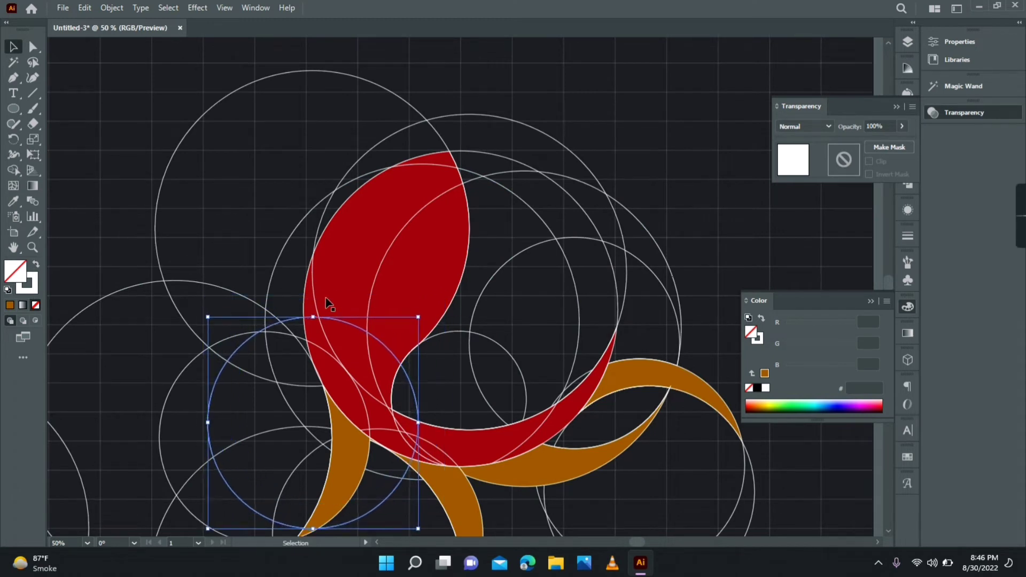
key("shift+Down")
key("shift+Right")
key("shift+Right")
key("shift+Up")
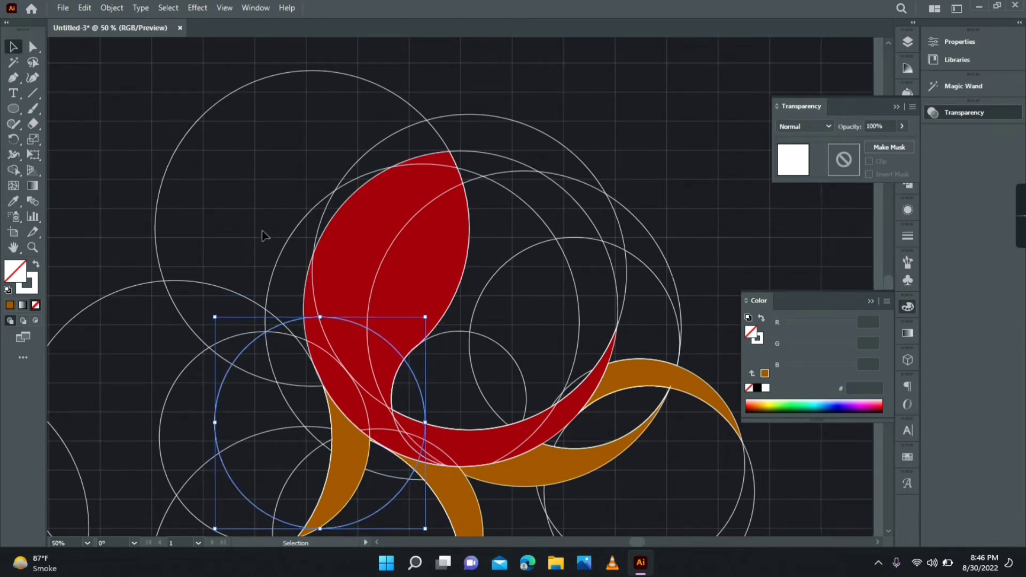
Merge the regions between the large circle, the smaller circle and the red shape's left edge into a fin using Shape Builder
key("ctrl+a")
key("shift+m")
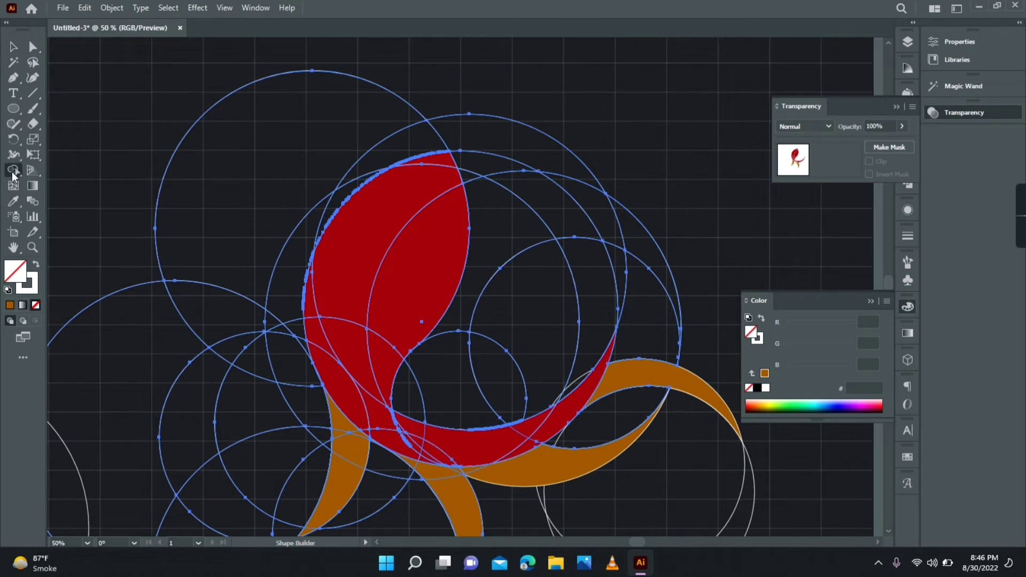
left_click_drag(341, 199, 294, 258)
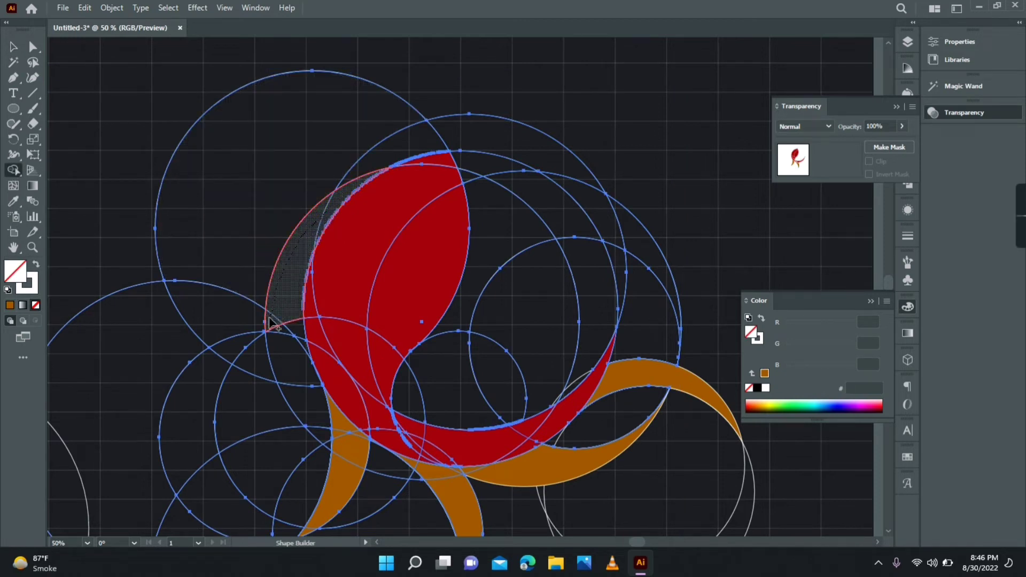
left_click_drag(270, 325, 271, 326)
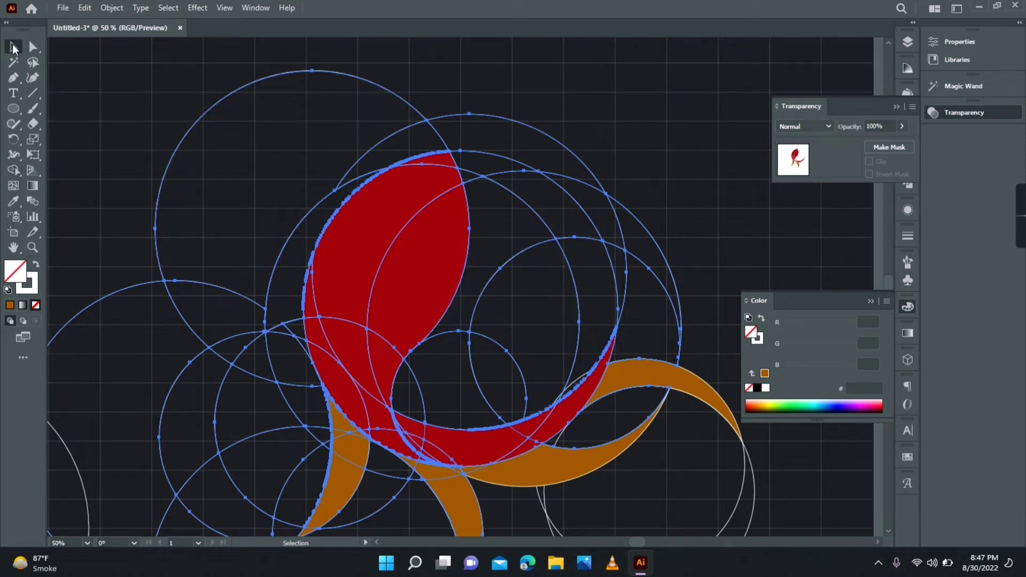
left_click(85, 87)
Fill the new left fin with the first crescent's orange using the Eyedropper
left_click(297, 229)
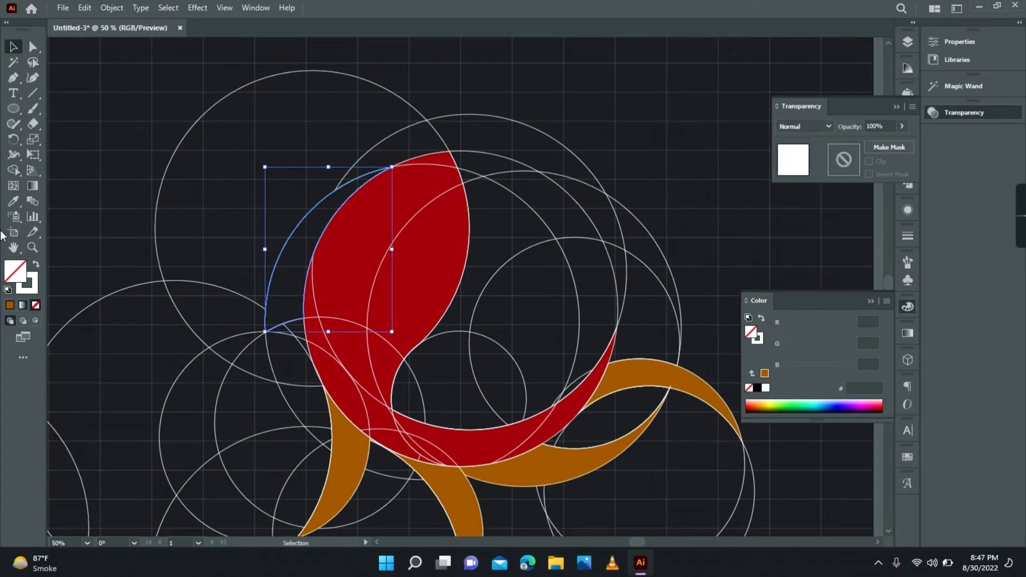
left_click(13, 201)
left_click(343, 451)
left_click(14, 46)
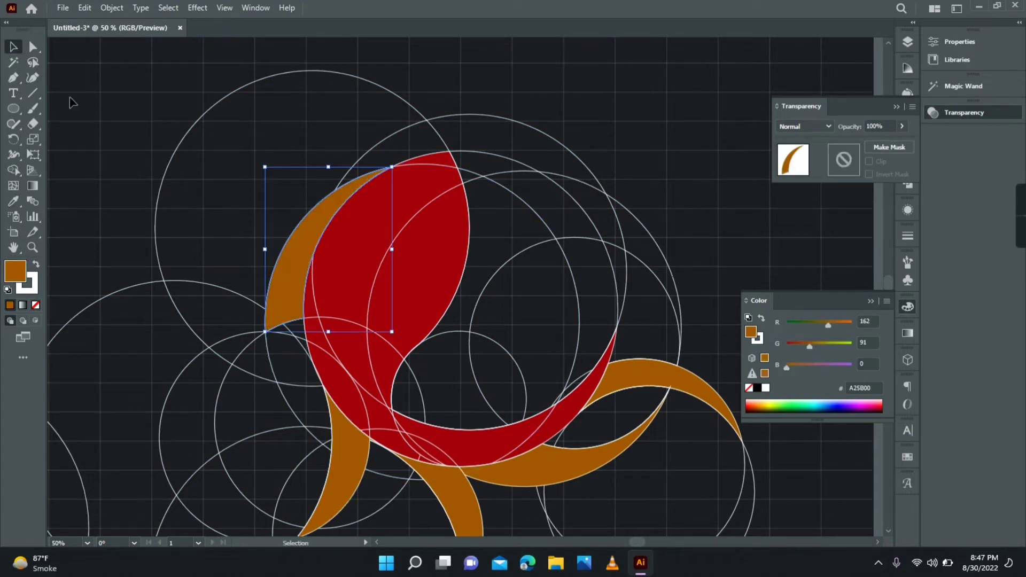
left_click(73, 102)
Delete the two second-largest construction circles at the left and the large circle used for the left fin
scroll(407, 288, "down", 3)
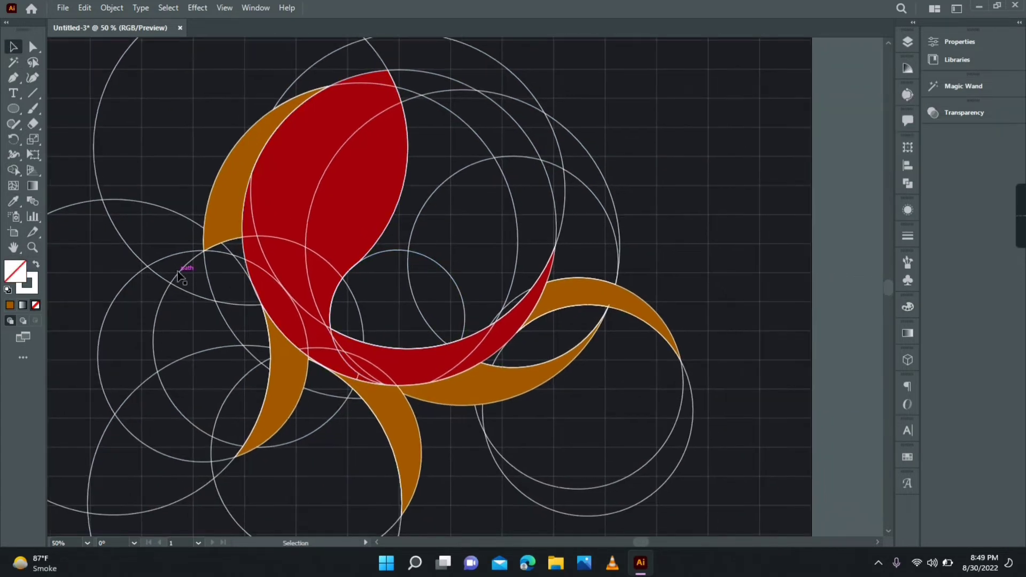
left_click(178, 274)
key("Delete")
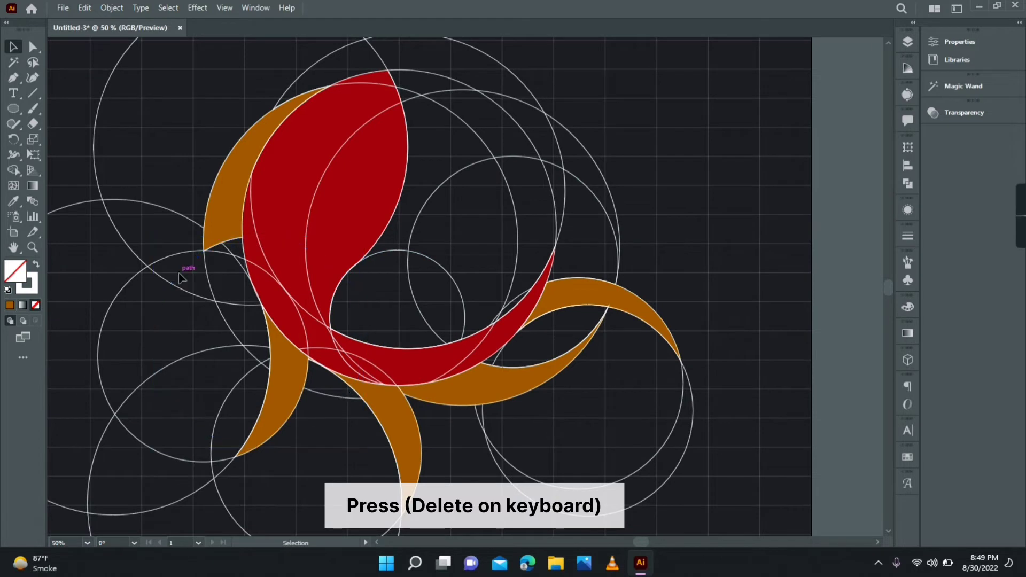
left_click(209, 286)
key("Delete")
left_click(236, 254)
key("Delete")
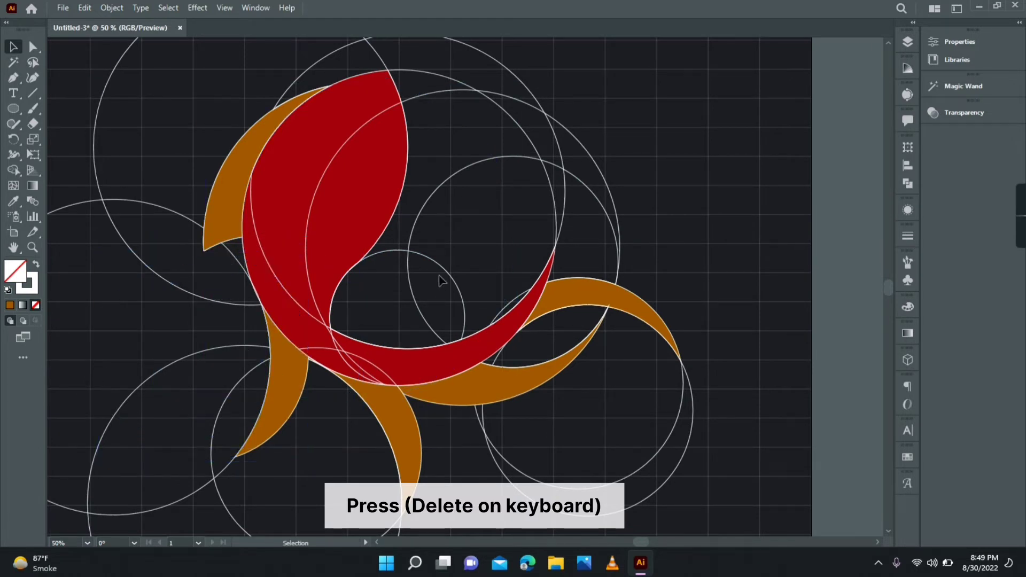
Delete the leftover construction circles crossing the red shape and its right side, plus one beneath the fourth crescent
left_click(570, 173)
key("Delete")
left_click(560, 155)
key("Delete")
left_click(363, 360)
key("Delete")
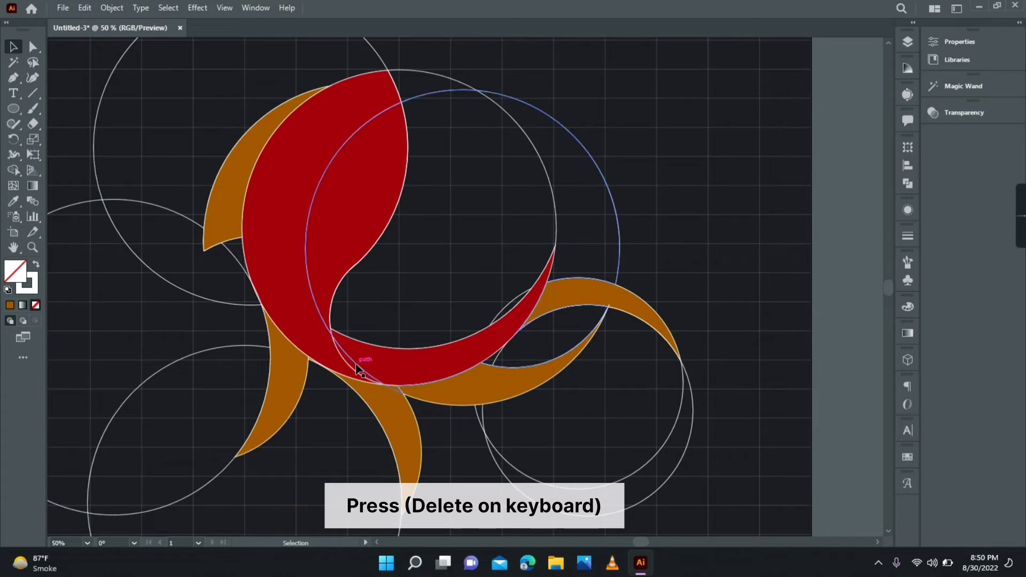
left_click(354, 363)
key("Delete")
key("Delete")
left_click(687, 430)
key("Delete")
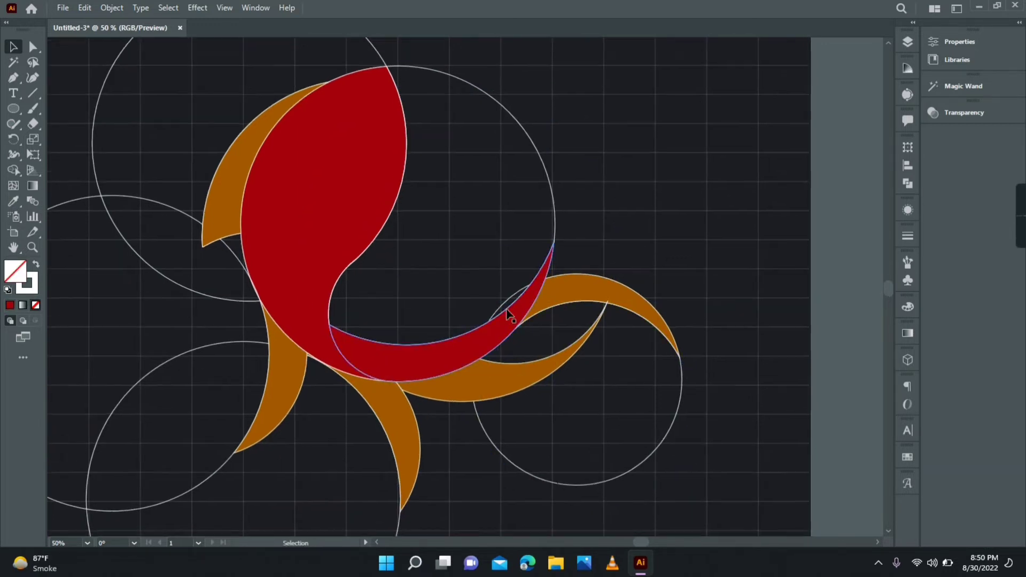
Copy the third- and fourth-largest circles out of the lower concentric set
left_click_drag(395, 282, 427, 297)
left_click_drag(282, 297, 497, 220)
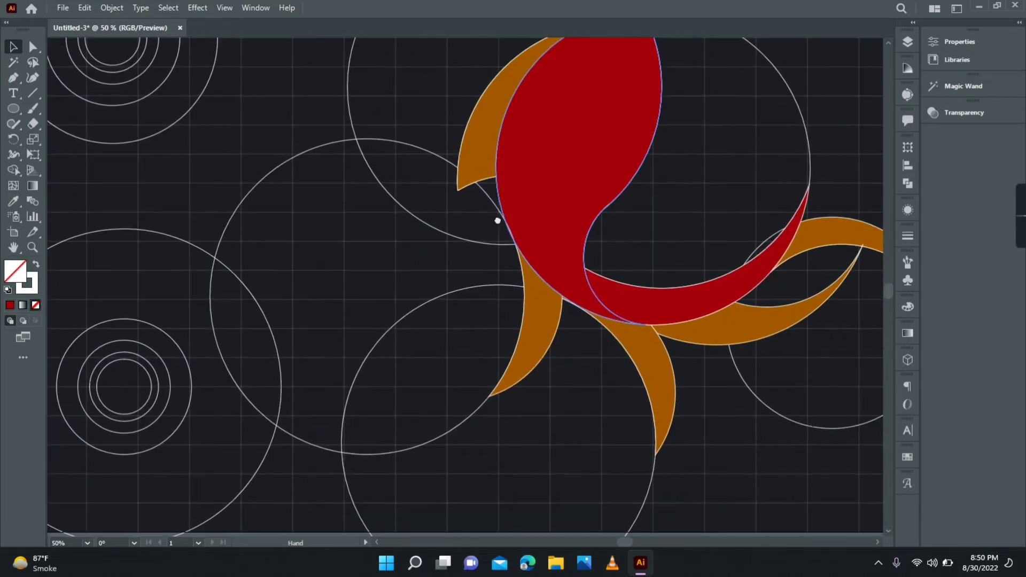
left_click_drag(182, 357, 321, 177)
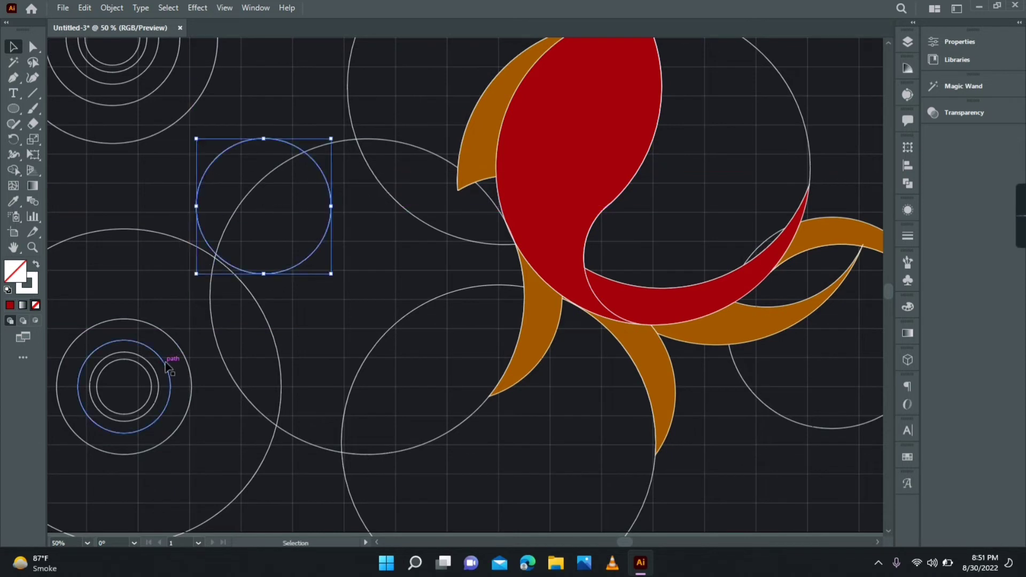
left_click_drag(167, 366, 305, 184)
Move both copied circles onto the red shape's upper right edge and nudge the smaller one right and up
left_click_drag(472, 183, 310, 251)
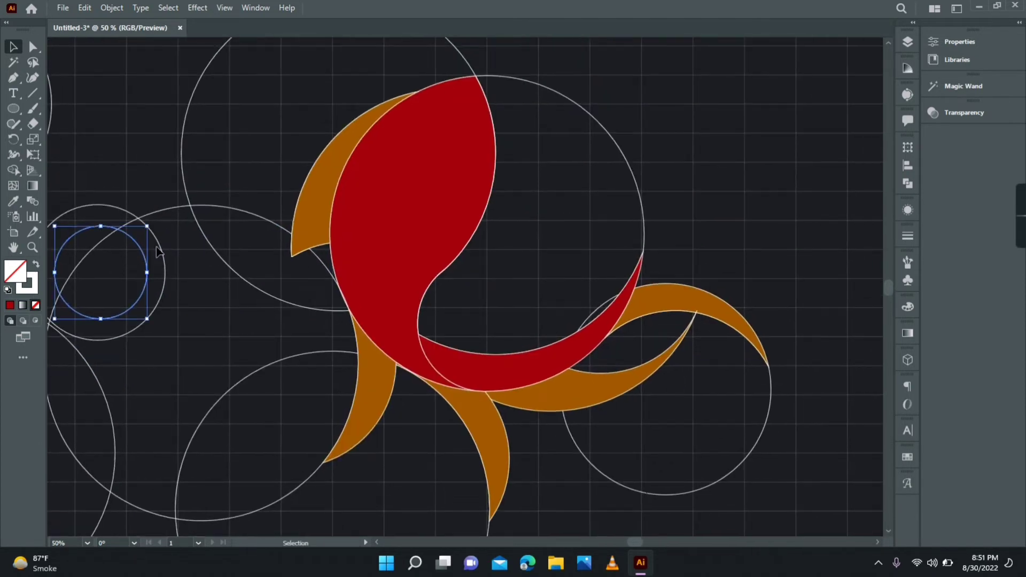
left_click_drag(158, 251, 524, 140)
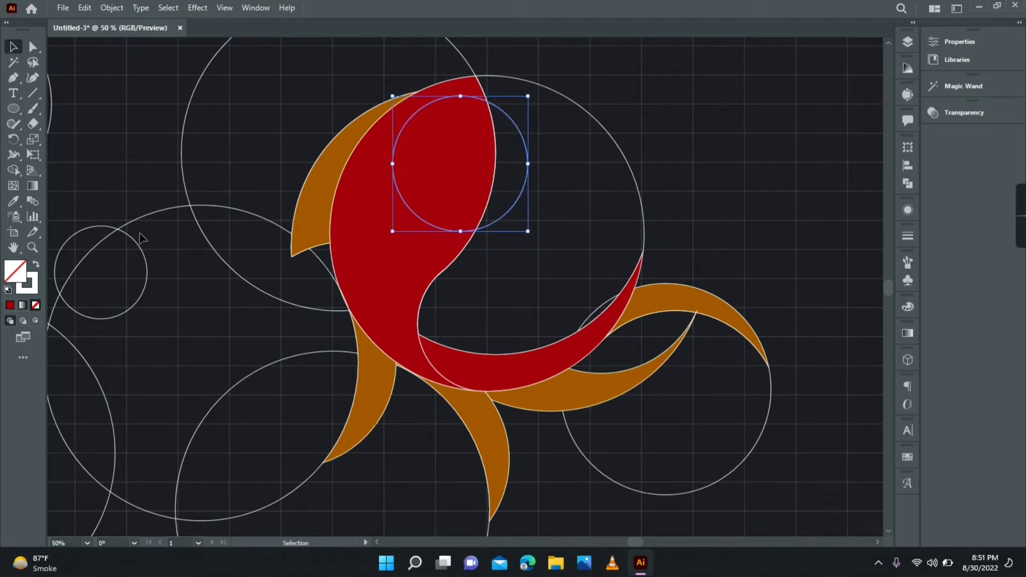
left_click_drag(141, 250, 526, 123)
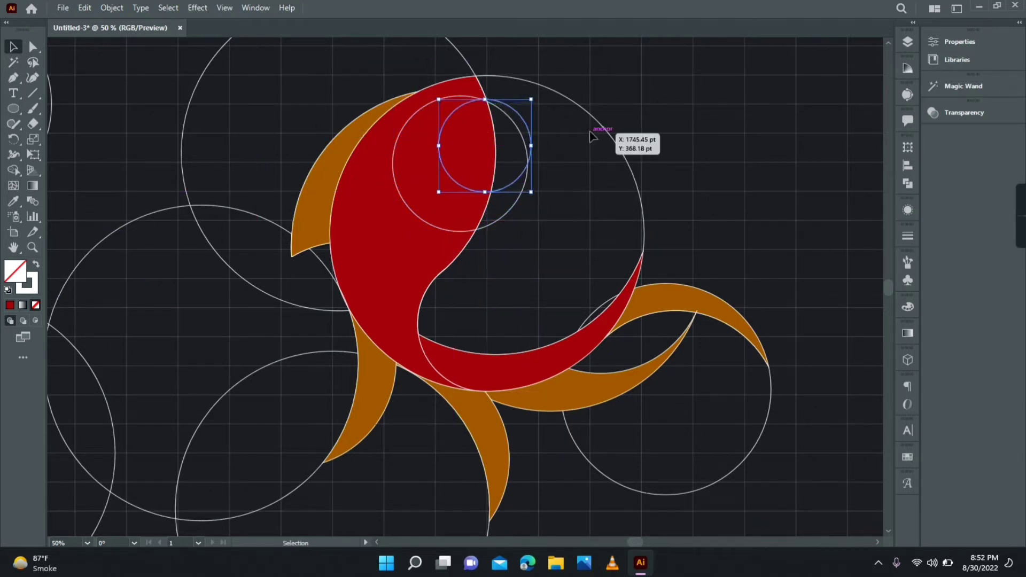
key("Right")
key("Right")
key("Right")
key("Right")
key("Right")
key("Up")
key("Up")
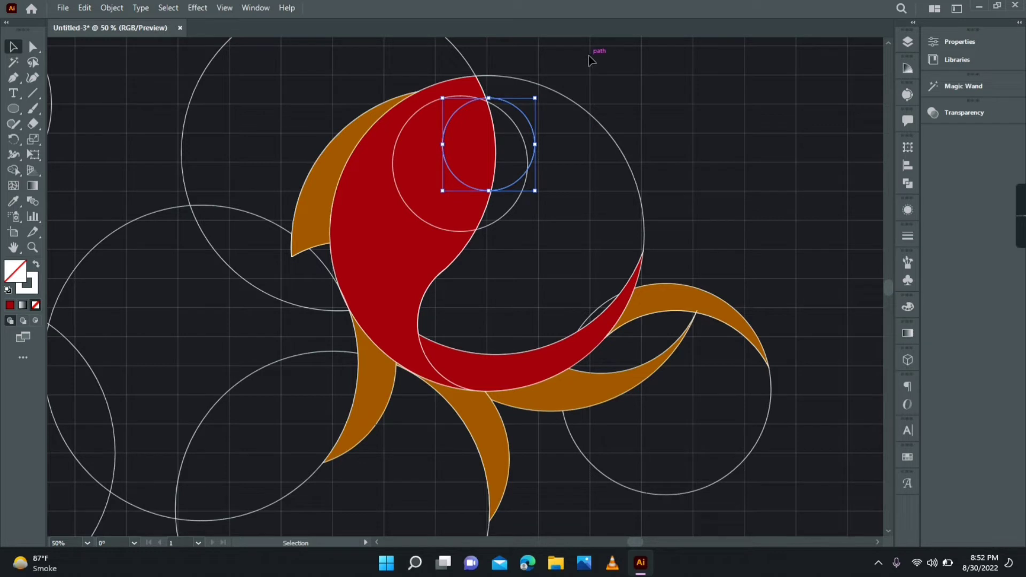
Build the crescent between the two small circles at the red shape's right edge and give it the fins' orange-brown fill
left_click_drag(390, 275, 389, 274)
left_click(12, 170)
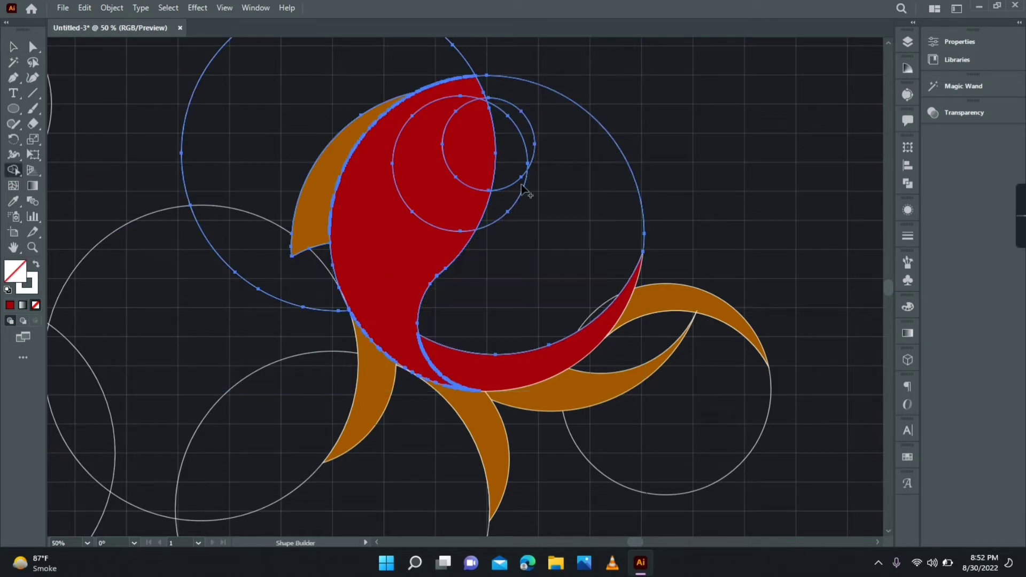
left_click(9, 47)
left_click(511, 224)
left_click(511, 206)
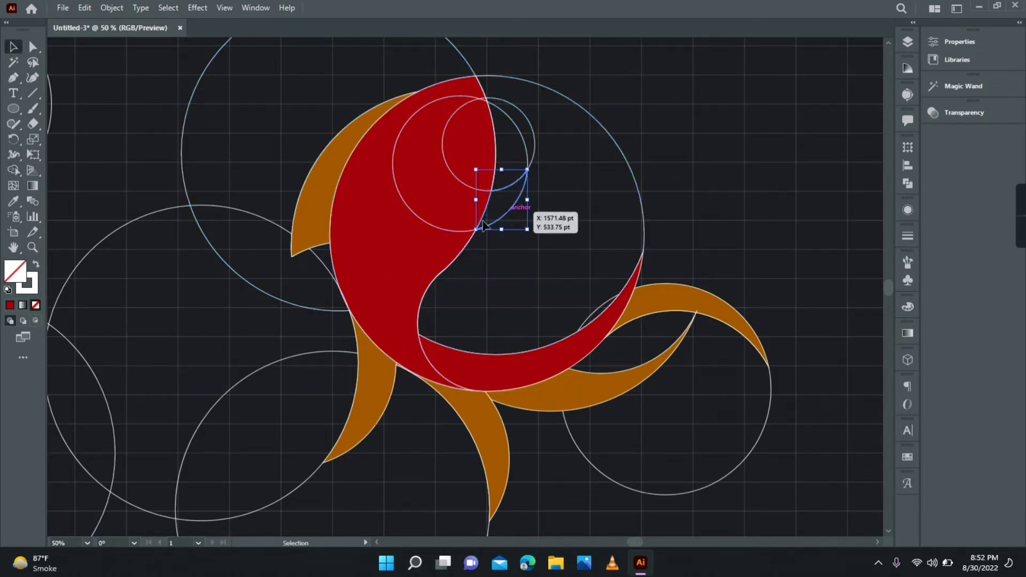
left_click(13, 201)
left_click(318, 187)
left_click(13, 47)
left_click(94, 87)
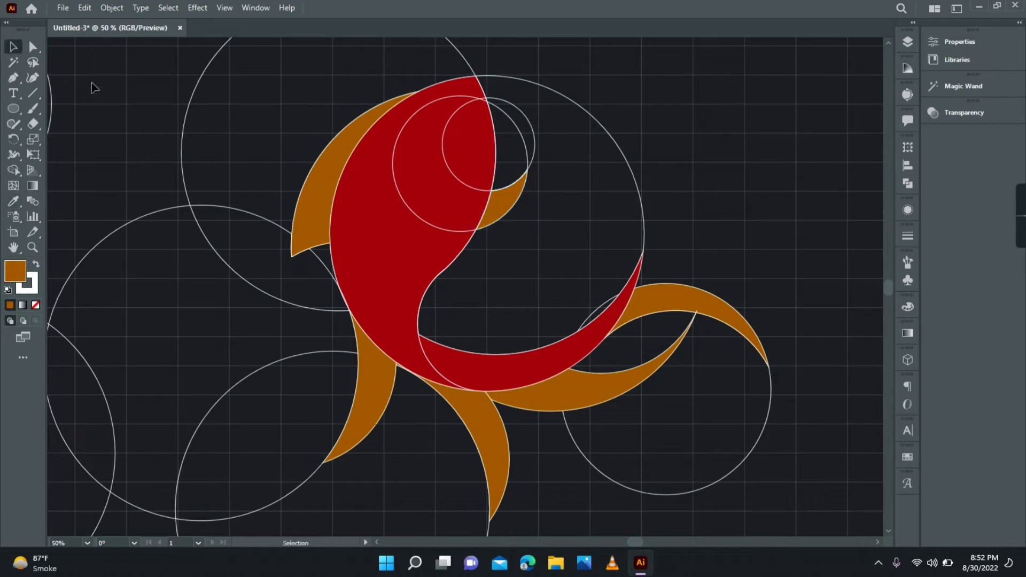
Copy the second-largest circle from the lower concentric set and place it over the new crescent, slightly below the similar-sized circle
left_click_drag(167, 259, 312, 213)
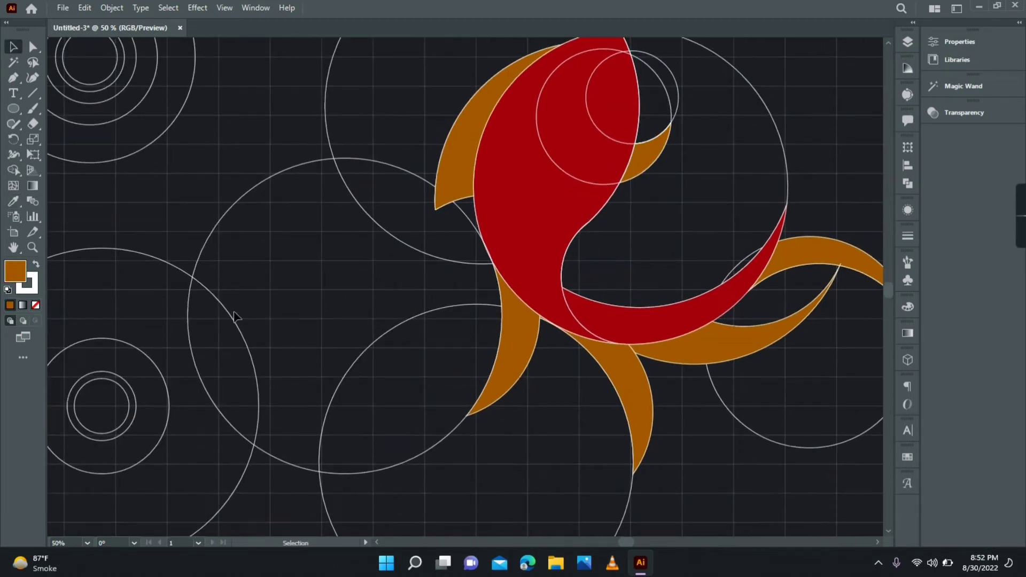
left_click_drag(147, 357, 457, 155)
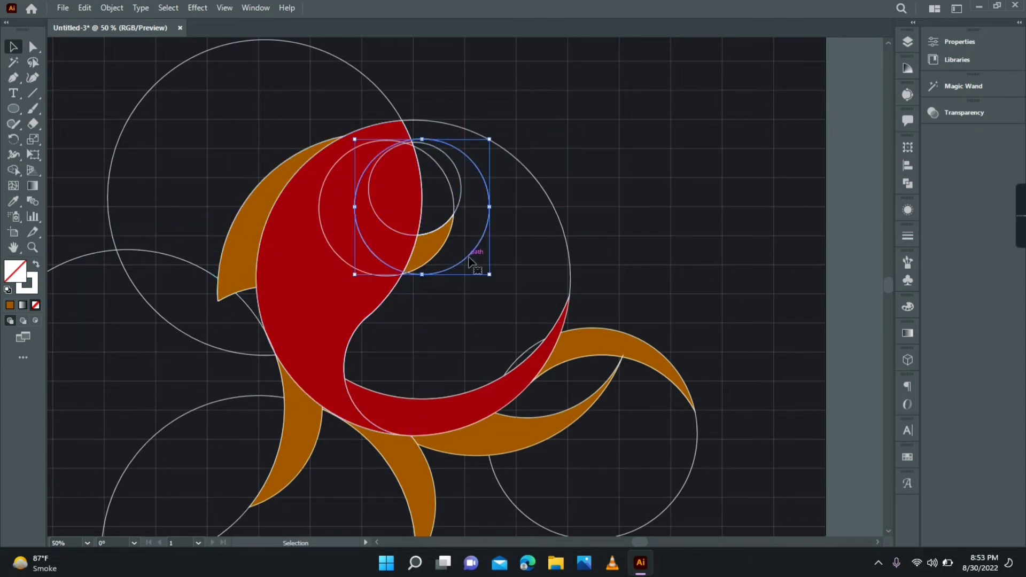
left_click_drag(469, 259, 454, 279)
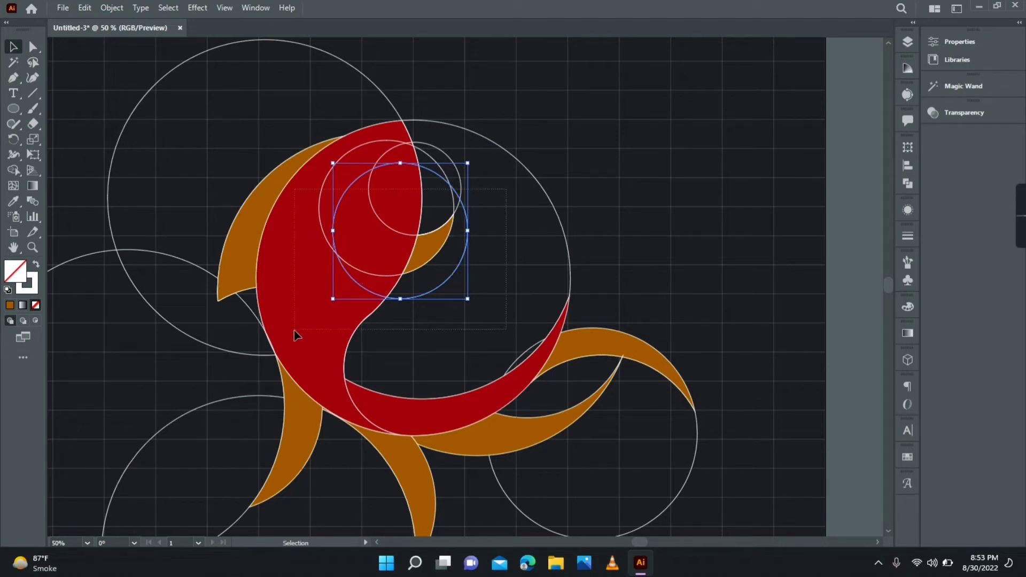
Merge the region between the two equal-sized circles across the red shape's right side into one mouth-shaped crescent with Shape Builder
left_click_drag(296, 335, 296, 335)
left_click(19, 173)
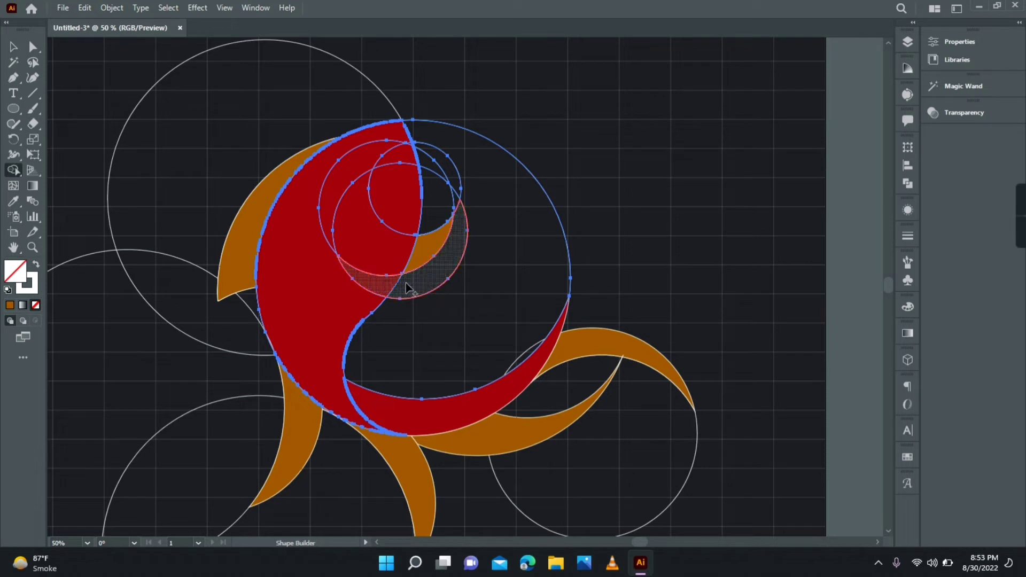
left_click(390, 286)
left_click(13, 49)
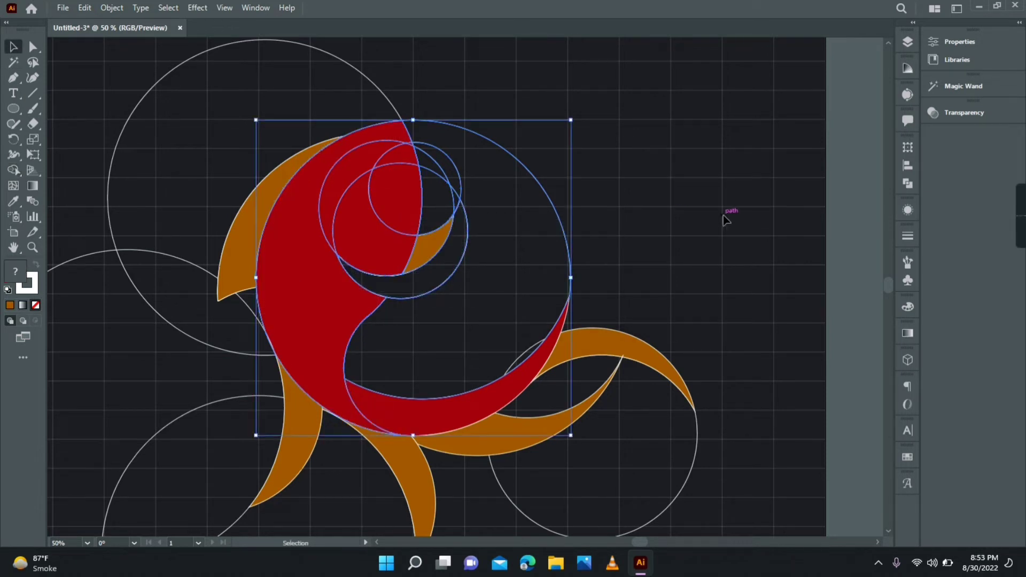
left_click(724, 217)
Delete the mouth-shaped crescent, the large body circle and the two mid-sized construction circles over the head
left_click(459, 272)
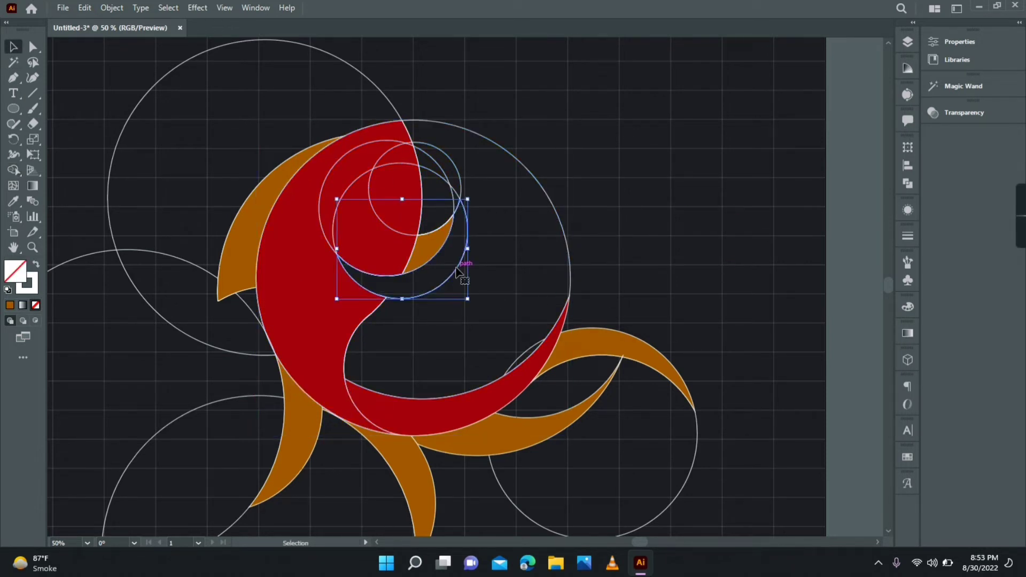
key("Delete")
left_click(452, 274)
key("Delete")
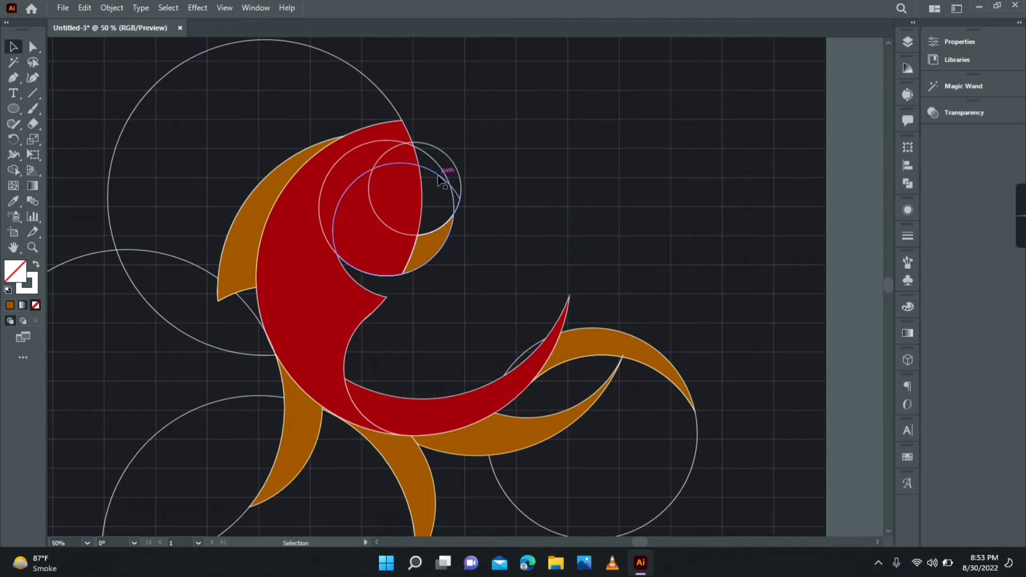
left_click(438, 175)
key("Delete")
left_click(340, 159)
key("Delete")
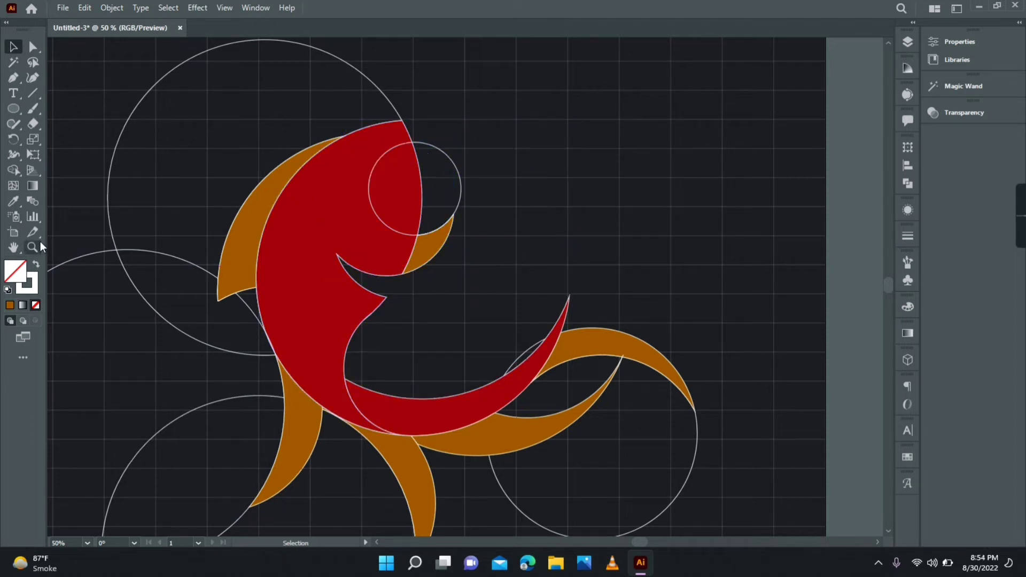
Draw a white square in the empty area at the upper right of the fish and remove its stroke
left_click(368, 303, "alt")
left_click_drag(470, 313, 463, 314)
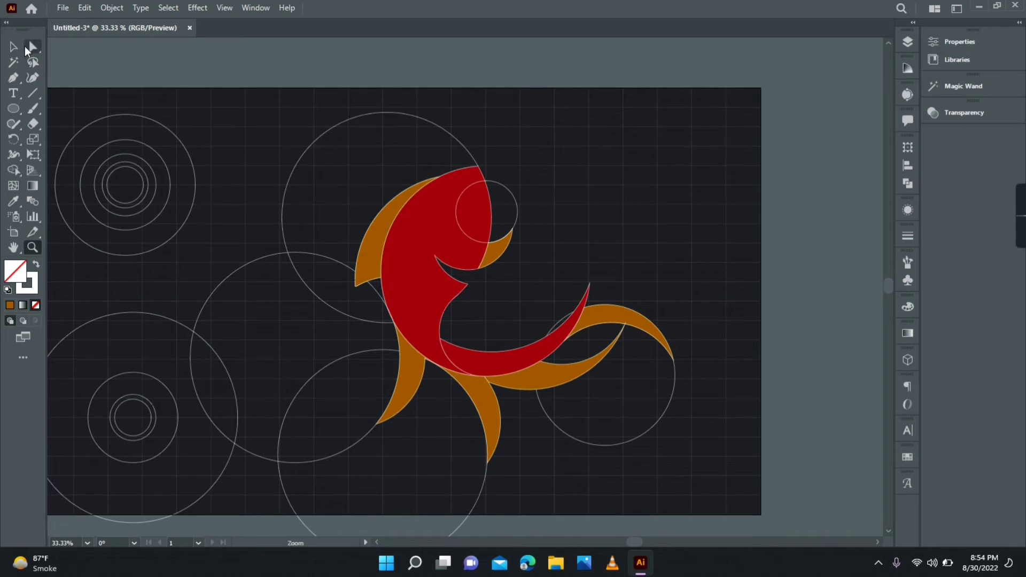
left_click(14, 47)
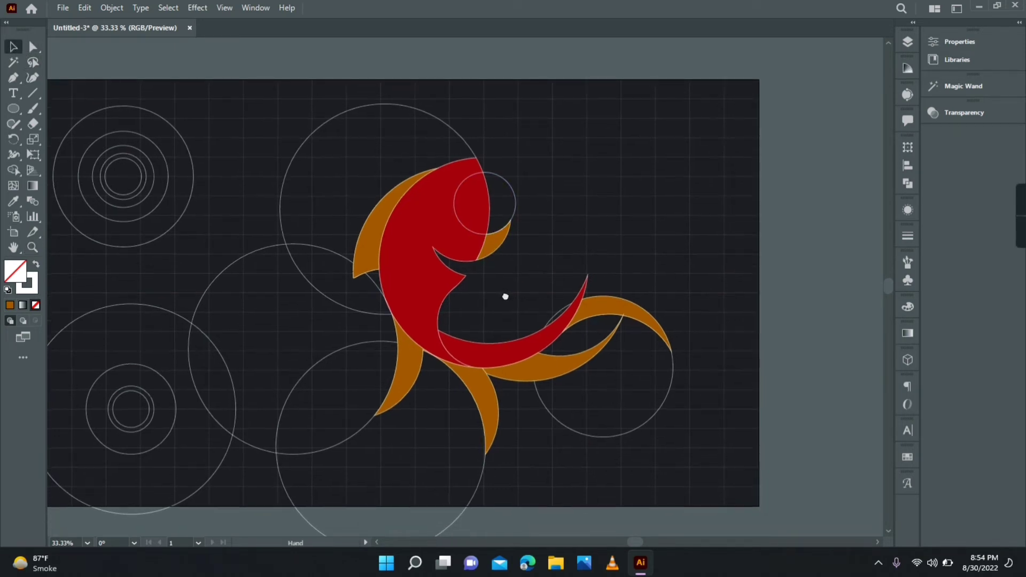
left_click(15, 108)
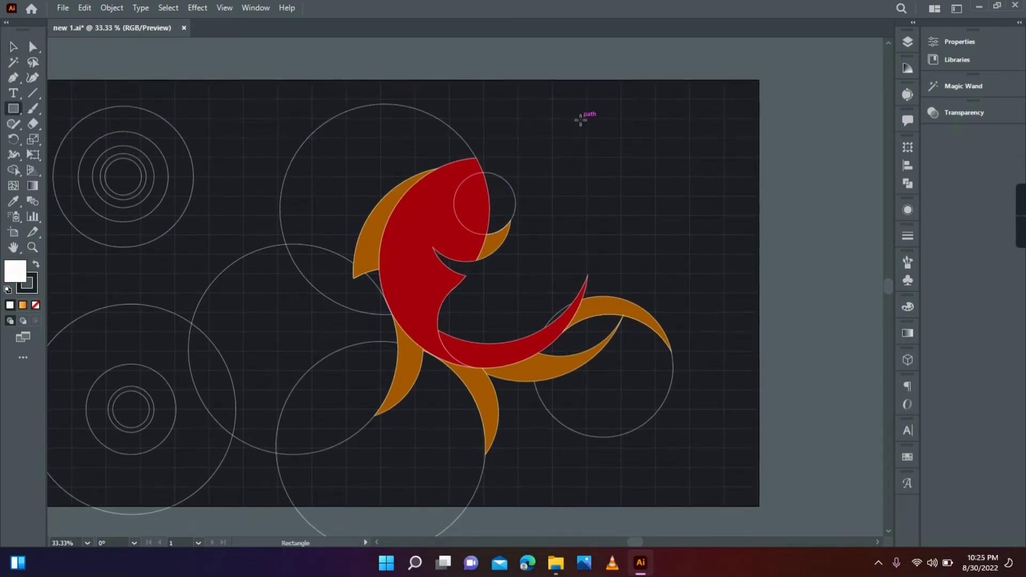
left_click_drag(581, 118, 634, 173)
left_click(15, 47)
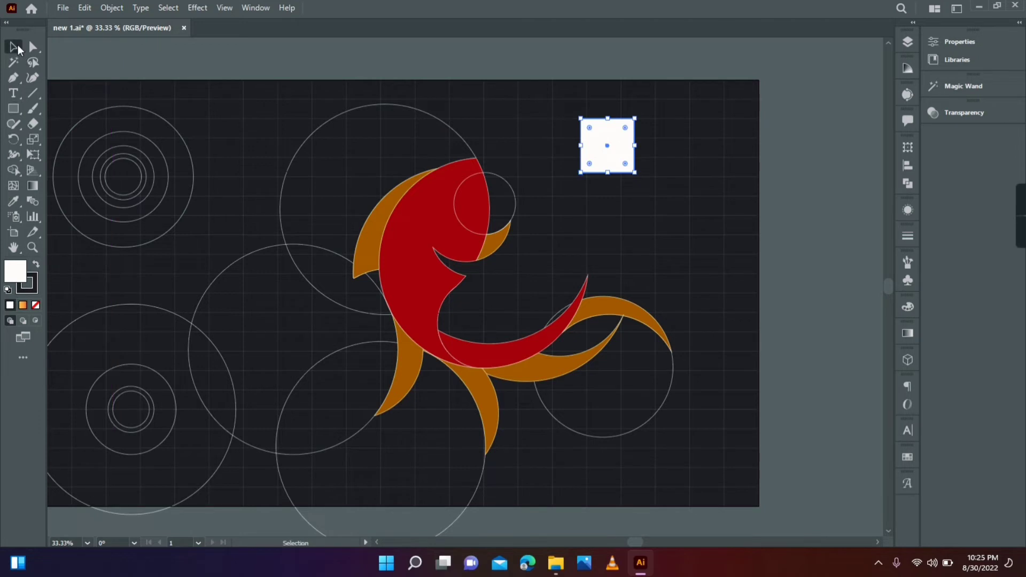
left_click(35, 282)
left_click(34, 305)
left_click(9, 273)
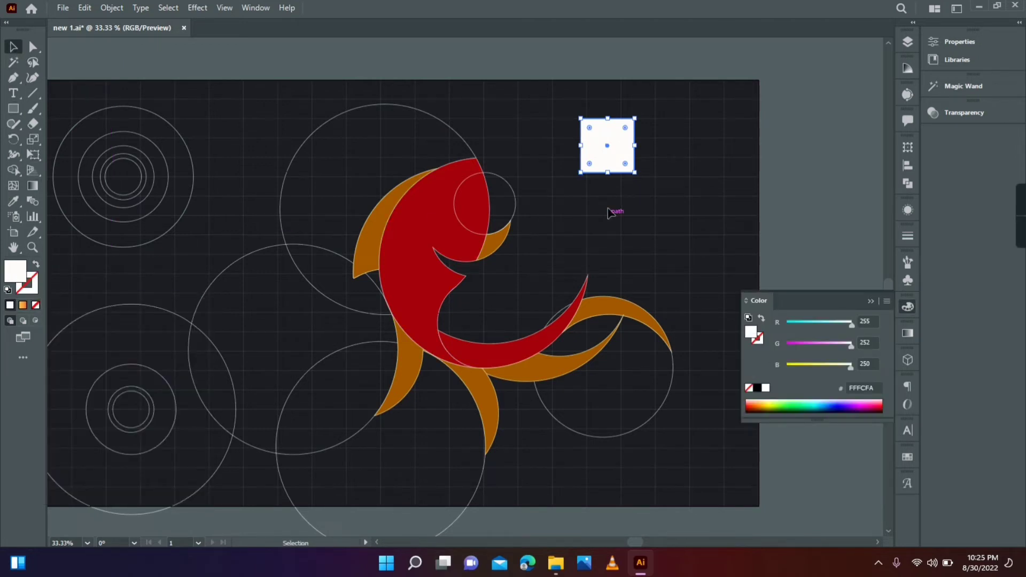
Duplicate the white square to its right and fill the copy with the yellow-to-red gradient swatch
left_click_drag(616, 155, 680, 159)
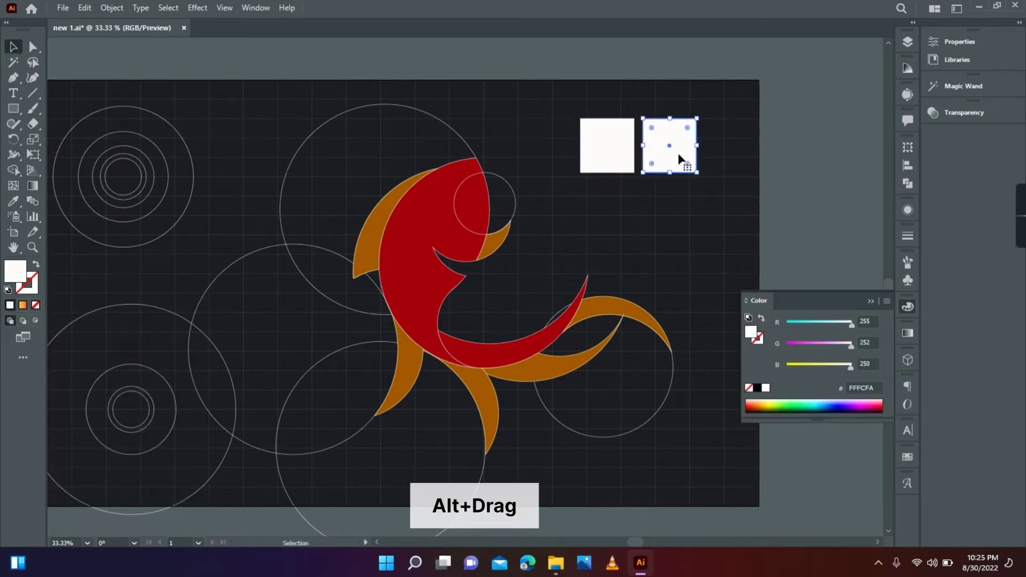
left_click(907, 457)
left_click(865, 448)
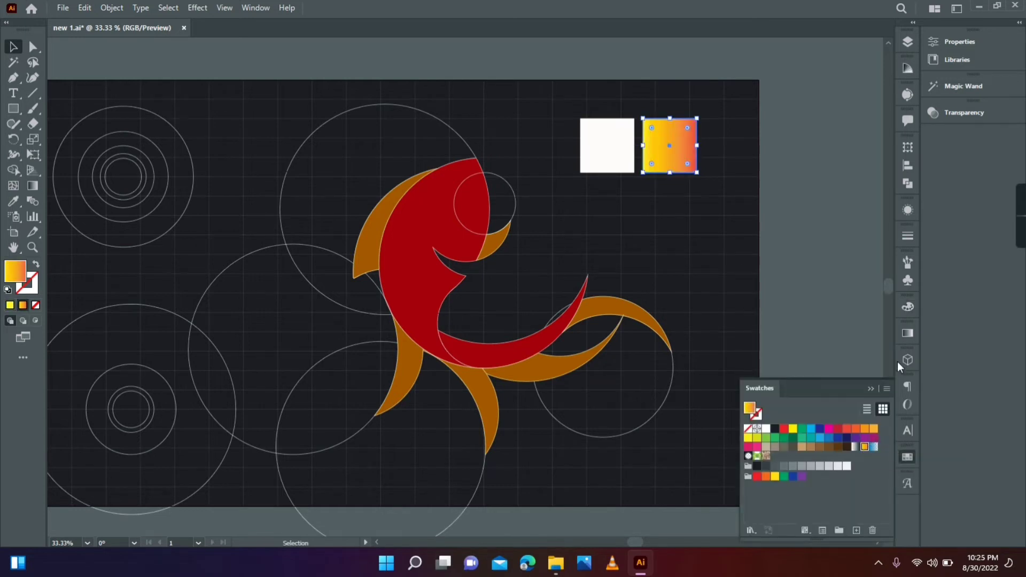
Change the gradient's first stop to colour FDC751 and move its orange middle stop to about 48.4%
left_click(907, 333)
left_click_drag(784, 447, 743, 451)
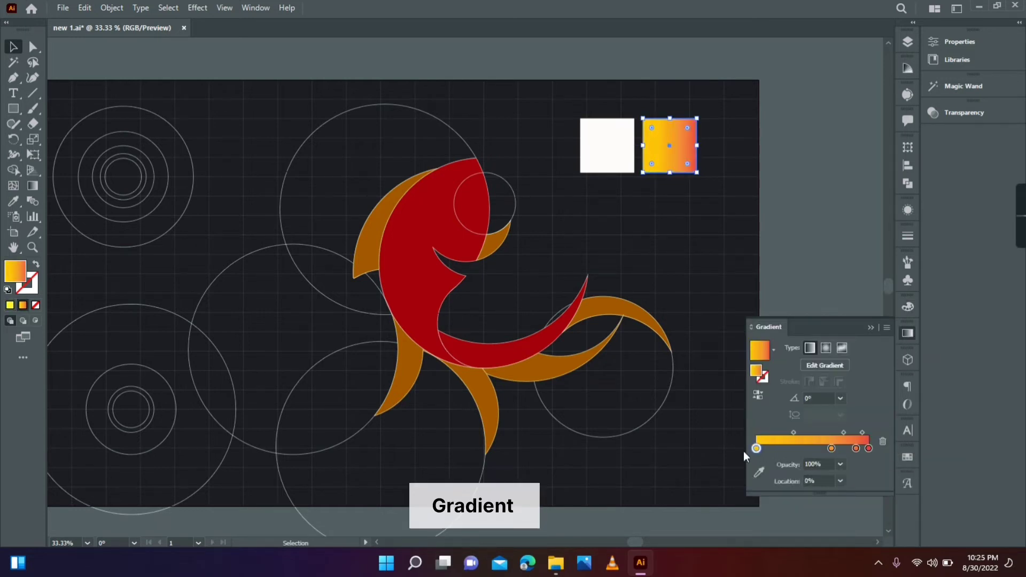
double_click(756, 448)
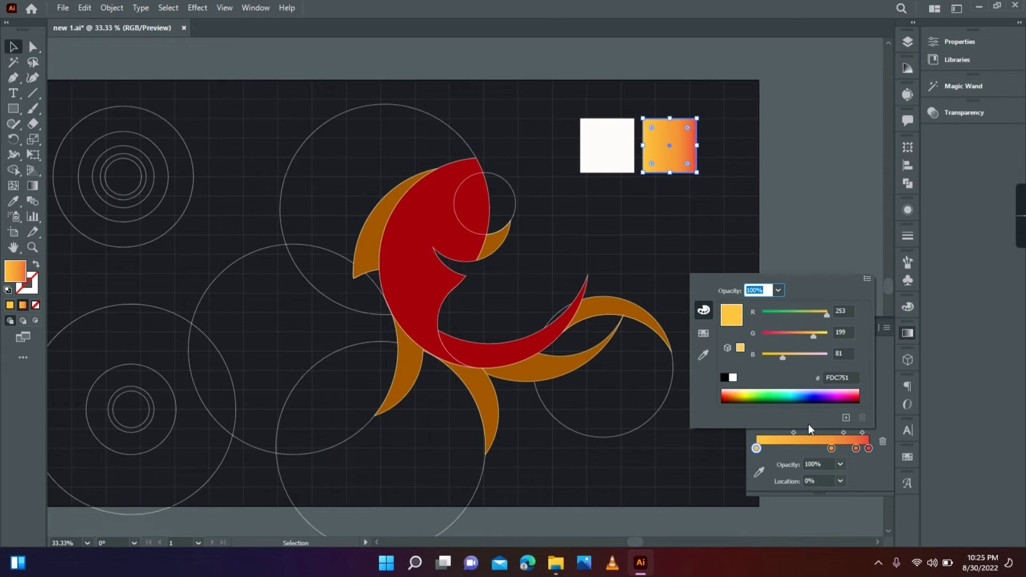
left_click_drag(831, 447, 828, 449)
Fill the white square with the medium teal-green swatch
left_click(602, 151)
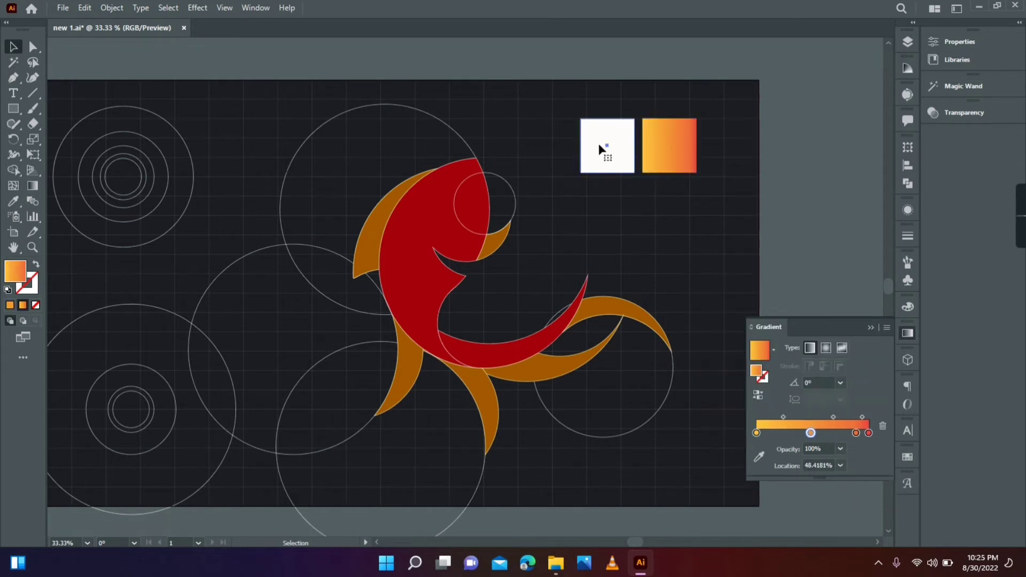
left_click(904, 455)
left_click(803, 437)
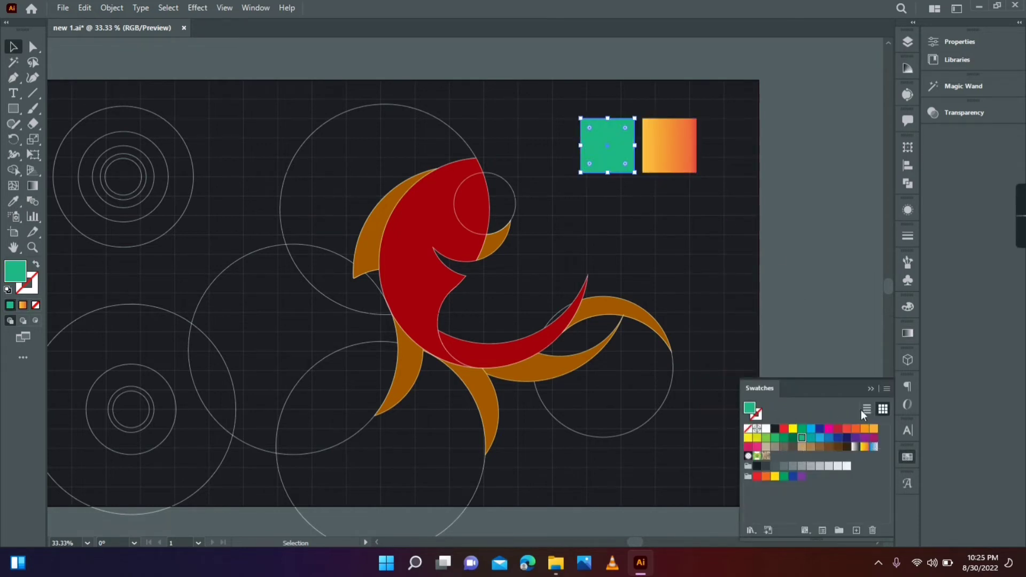
Turn the green square's fill into a linear gradient and remove its red, orange and yellow stops, leaving two green ones
left_click(906, 334)
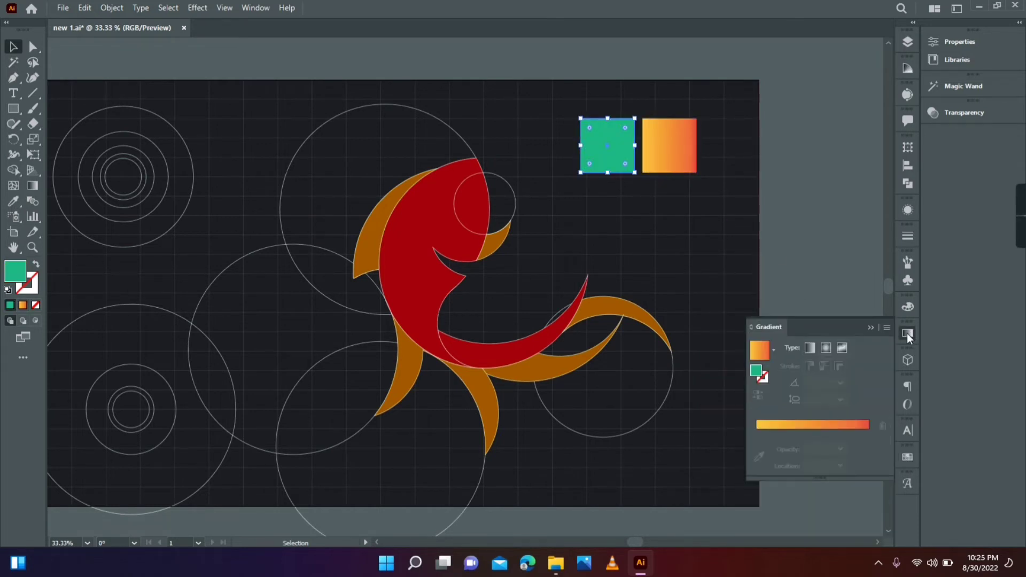
left_click(823, 425)
left_click(868, 449)
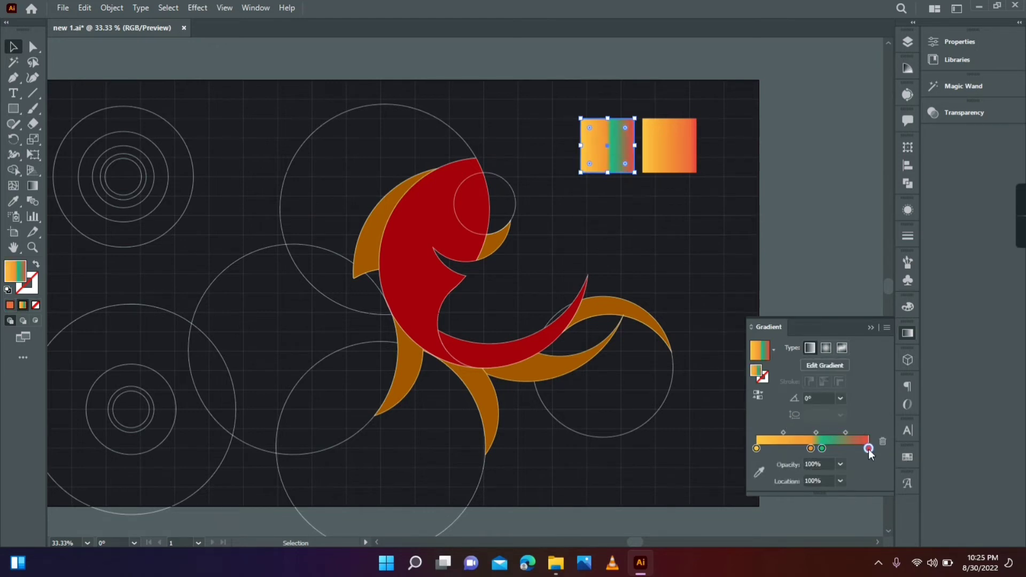
left_click_drag(868, 449, 861, 478)
left_click_drag(811, 449, 848, 449)
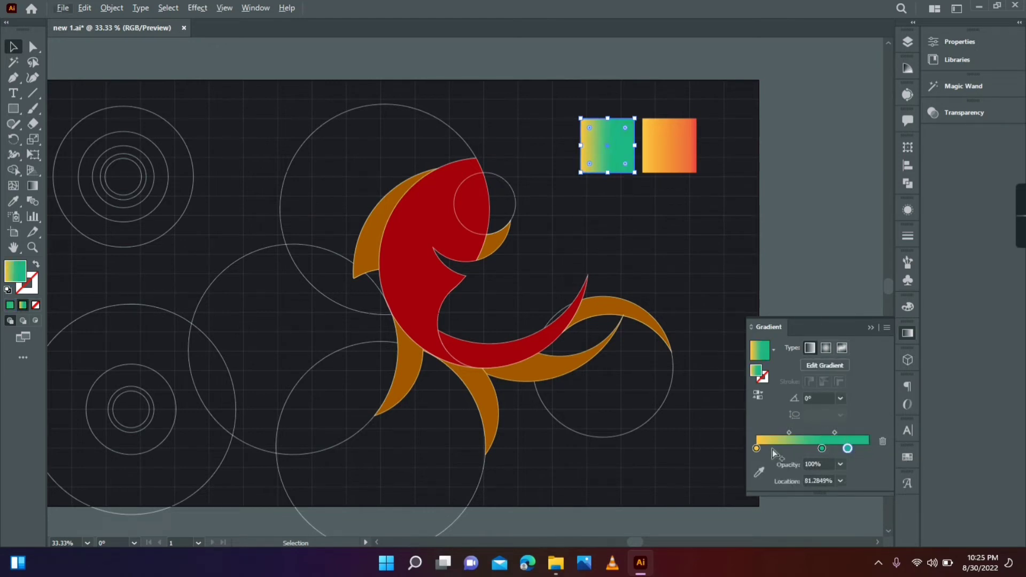
left_click_drag(756, 448, 755, 479)
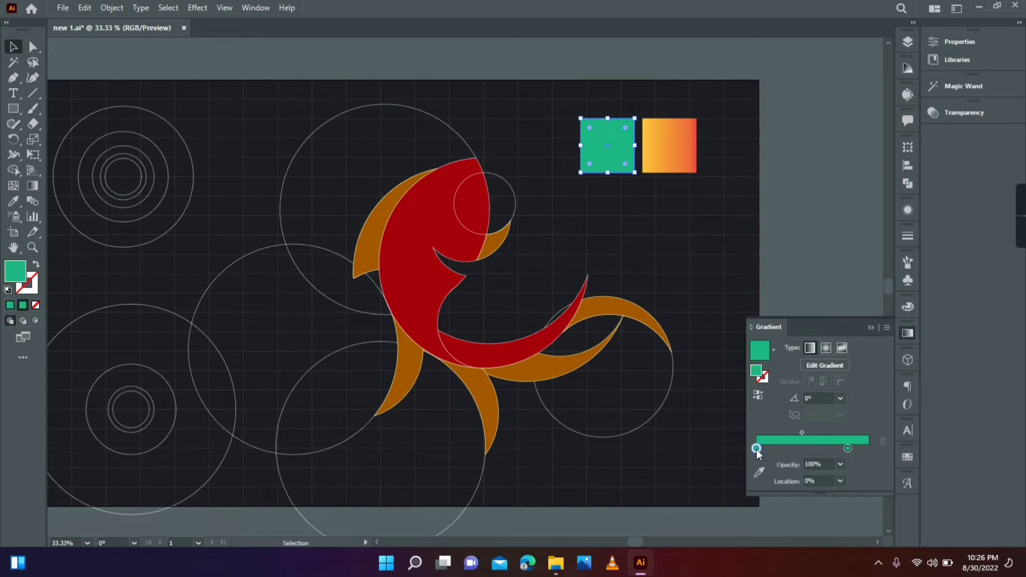
Switch the first green stop to HSB, reduce its saturation slightly and shift its hue toward blue
double_click(756, 448)
left_click(867, 278)
left_click(898, 311)
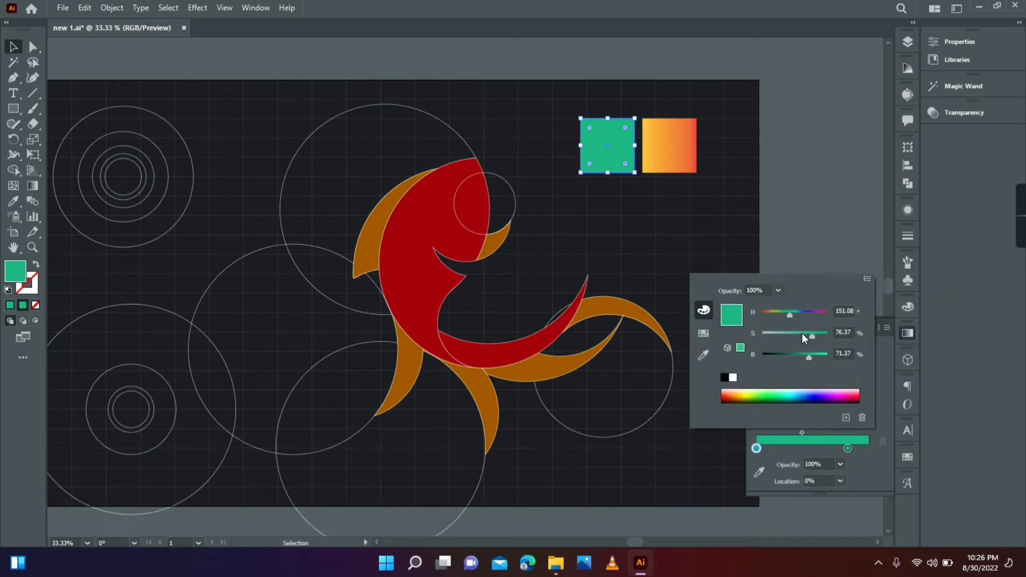
left_click(802, 334)
left_click(790, 316)
left_click_drag(790, 316, 793, 317)
Move the second green stop to 100% and change it to a darker, slightly bluer green
left_click_drag(849, 450, 873, 449)
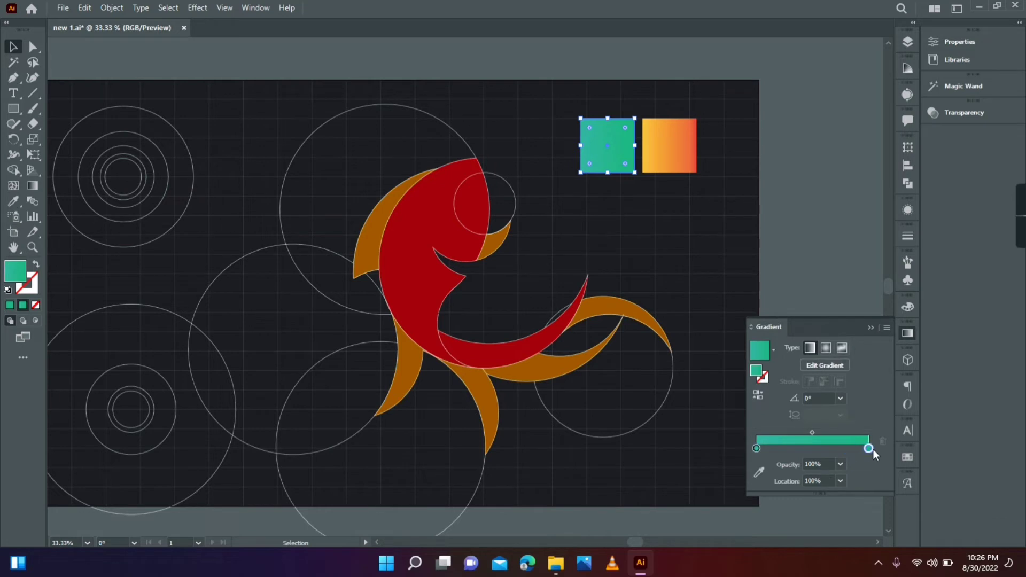
double_click(869, 449)
left_click_drag(809, 356, 794, 319)
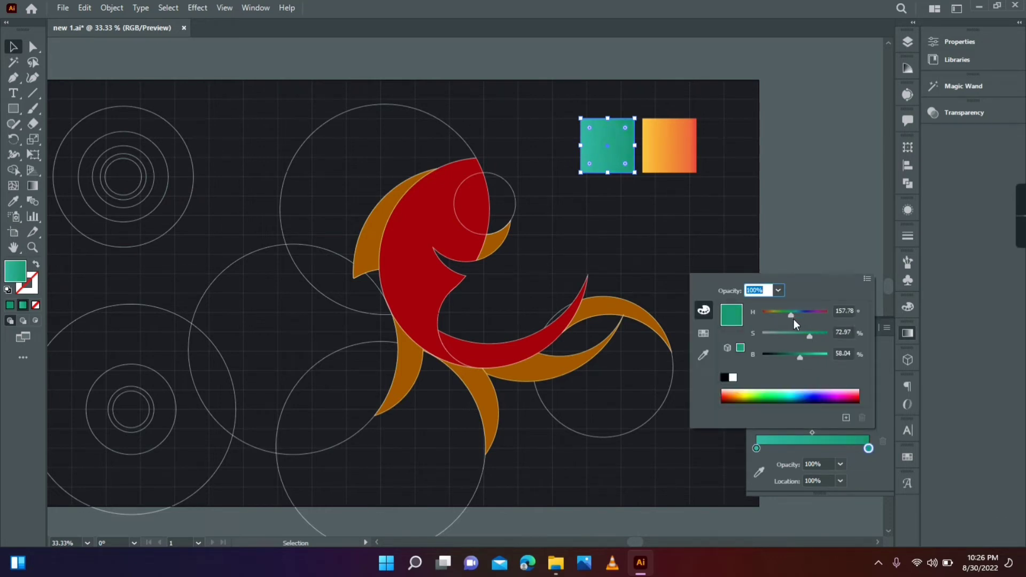
left_click_drag(797, 357, 795, 357)
Switch the second green stop to CMYK sliders and darken it to a deep teal green
left_click(867, 280)
left_click(891, 323)
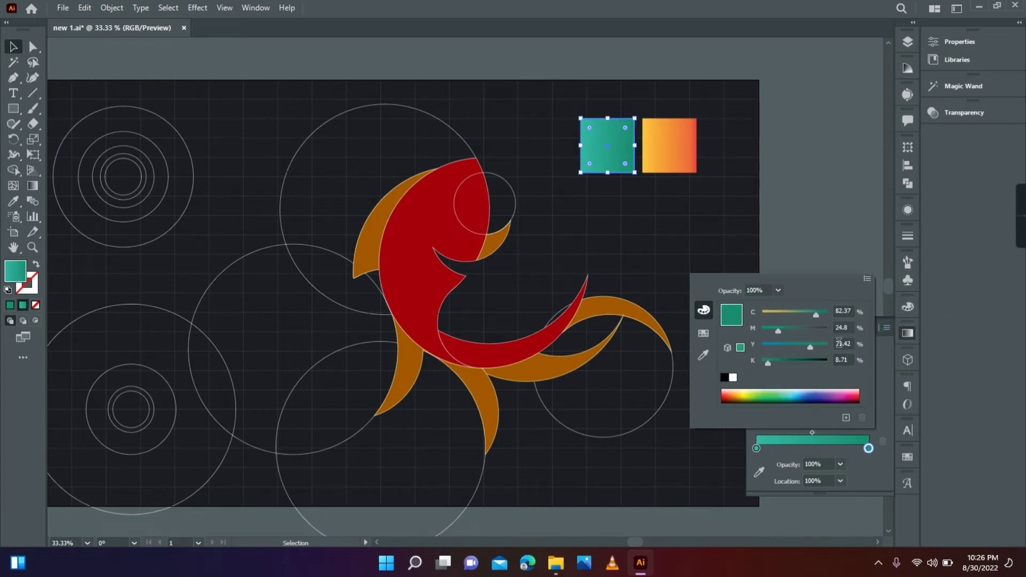
left_click(772, 359)
left_click(821, 245)
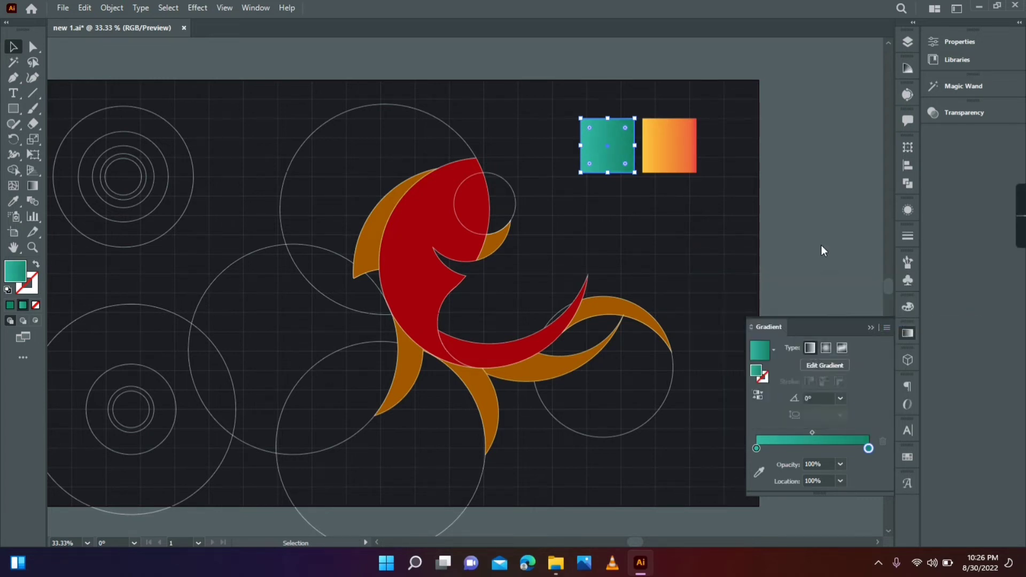
double_click(868, 432)
left_click_drag(771, 345, 784, 361)
left_click(604, 144)
double_click(869, 448)
left_click(831, 181)
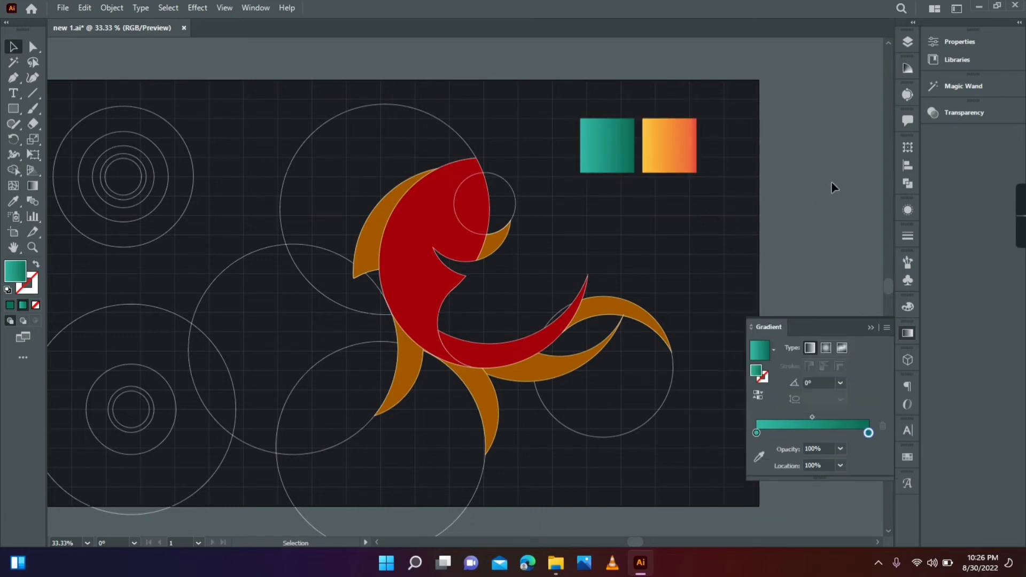
Apply the green square's gradient to the fish's main body and redirect it across the body at an angle of about 0.9°
left_click(437, 209)
left_click(13, 202)
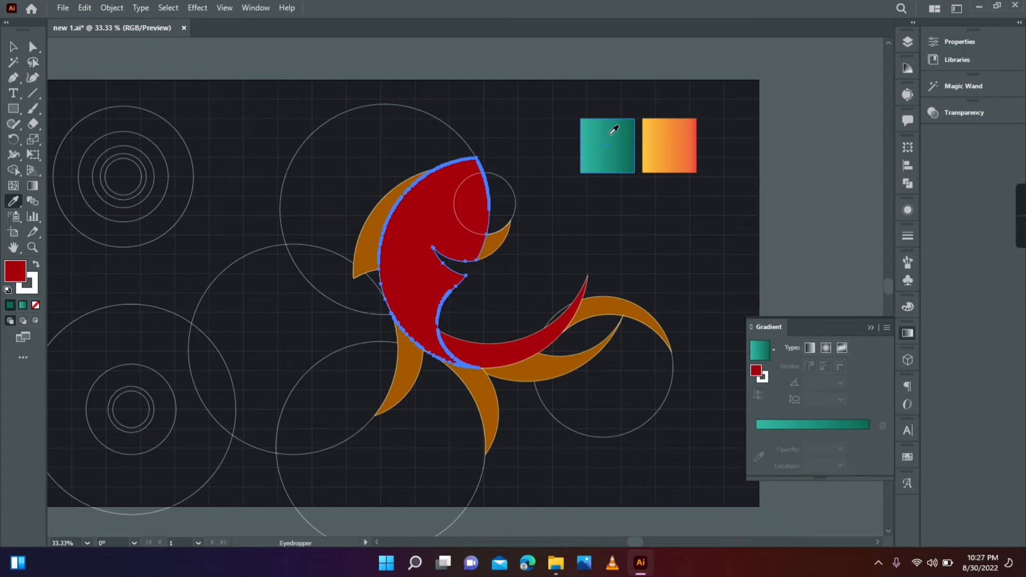
left_click(608, 142)
left_click(13, 48)
key("g")
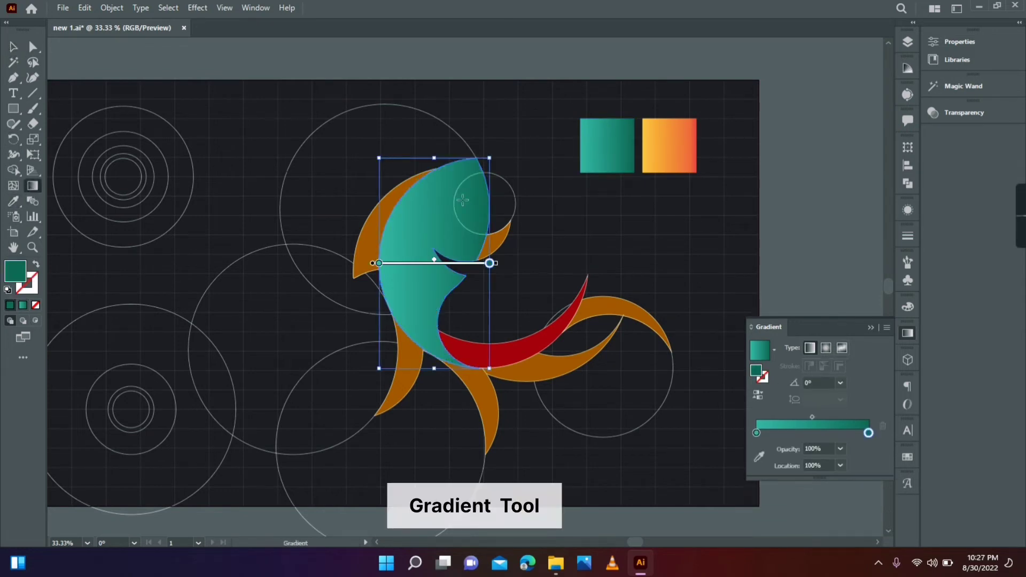
mouse_move(516, 211)
left_mouse_down()
mouse_move(380, 243)
mouse_move(355, 260)
mouse_move(478, 246)
mouse_move(468, 264)
left_mouse_up()
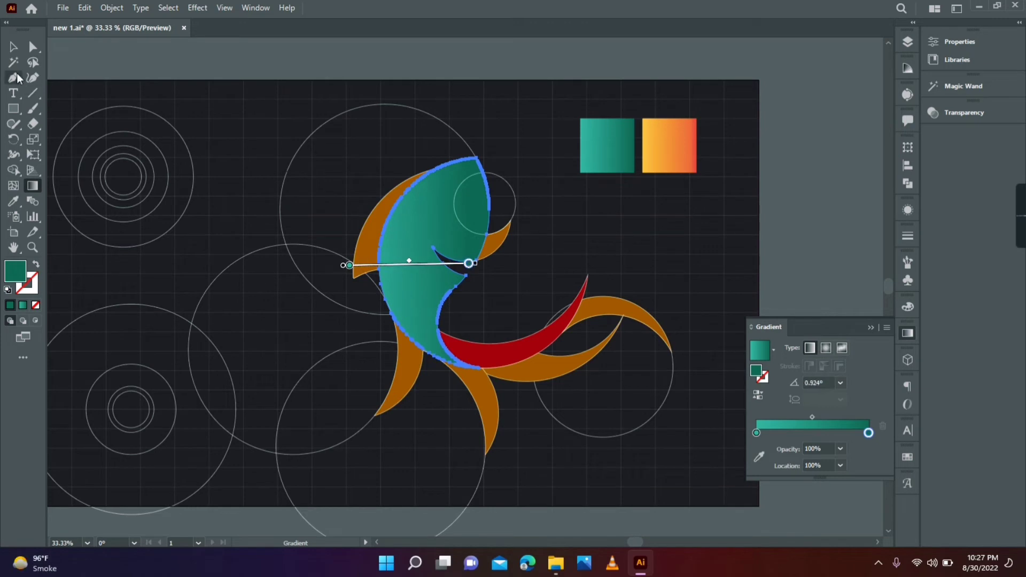
Apply the orange square's gradient to all of the fish's fins and tail shapes, replacing their brown and red fills
left_click(13, 46)
left_click(439, 62)
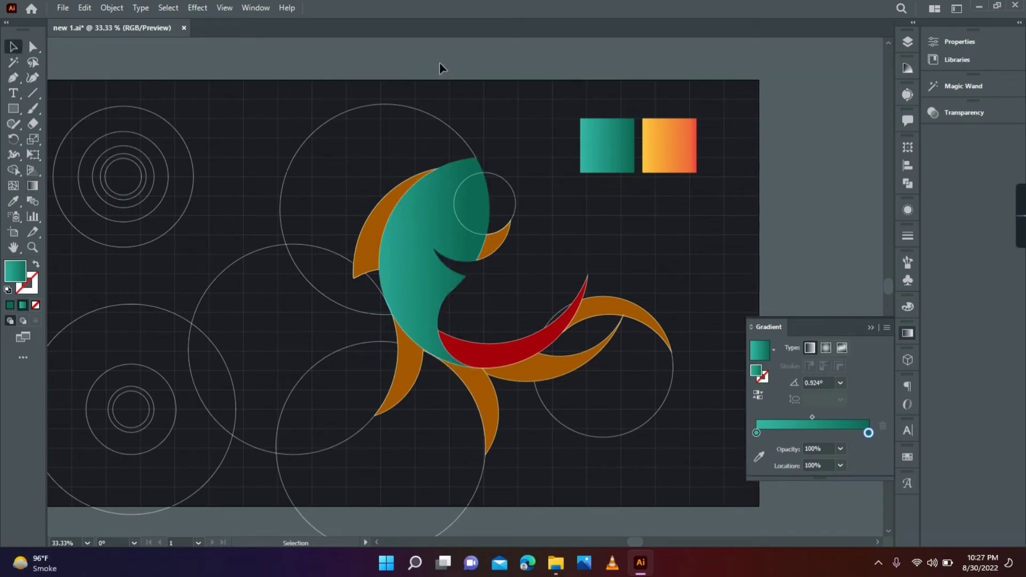
left_click(410, 368)
left_click(490, 408, "shift")
left_click(536, 377, "shift")
left_click(621, 309, "shift")
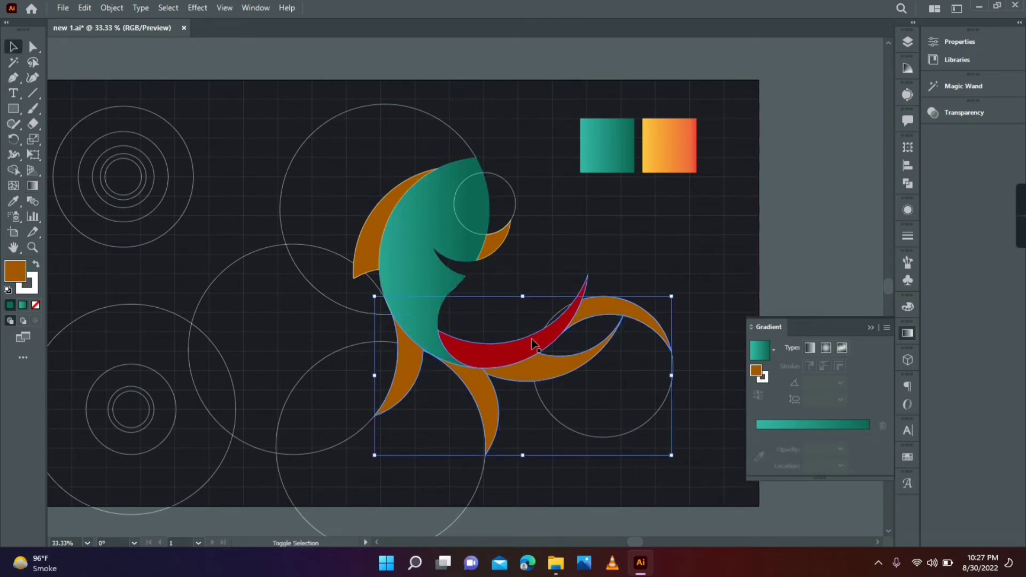
left_click(532, 344, "shift")
left_click(502, 243, "shift")
left_click(369, 241, "shift")
key("i")
left_click(662, 141)
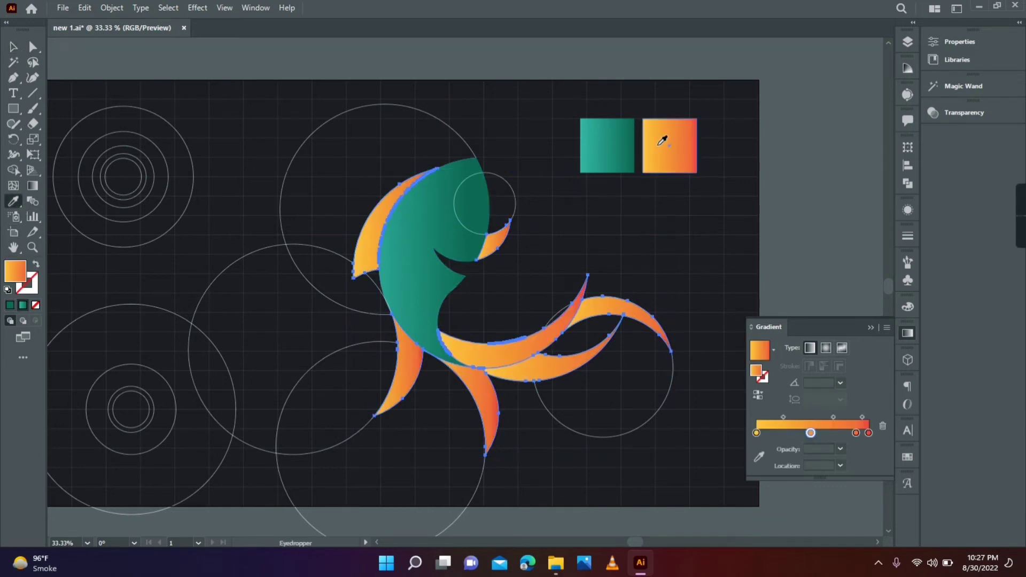
Redirect the gradients of the back fin and the small front fin so their red ends meet the body
left_click(16, 47)
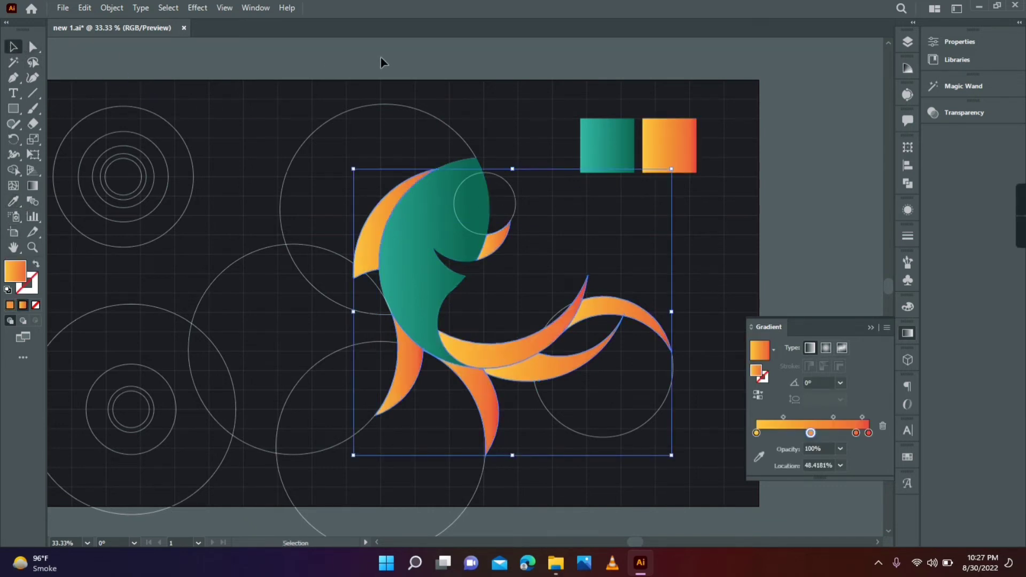
left_click(380, 227)
left_click(33, 186)
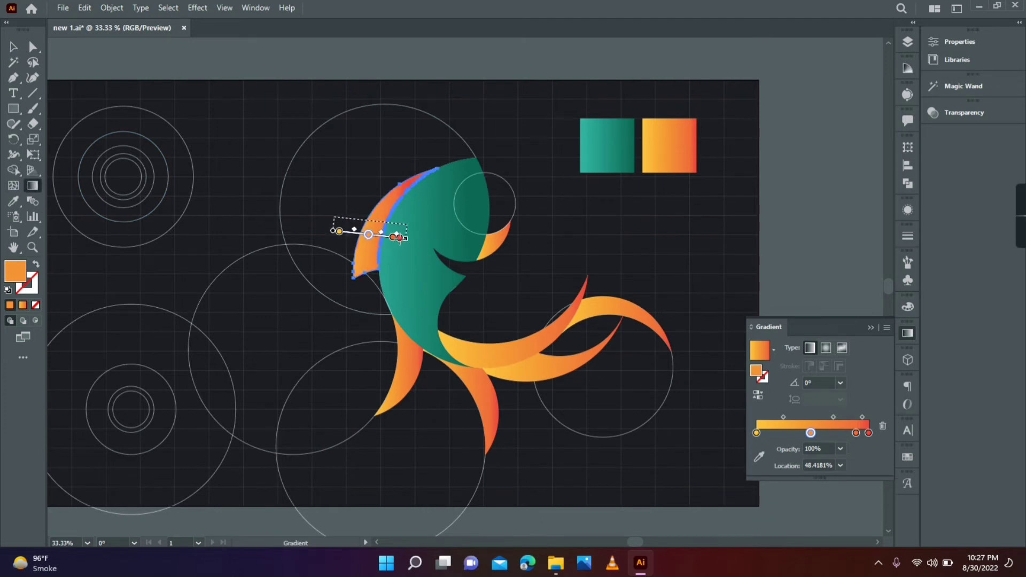
left_click_drag(350, 204, 403, 226)
left_click(14, 47)
left_click(495, 244)
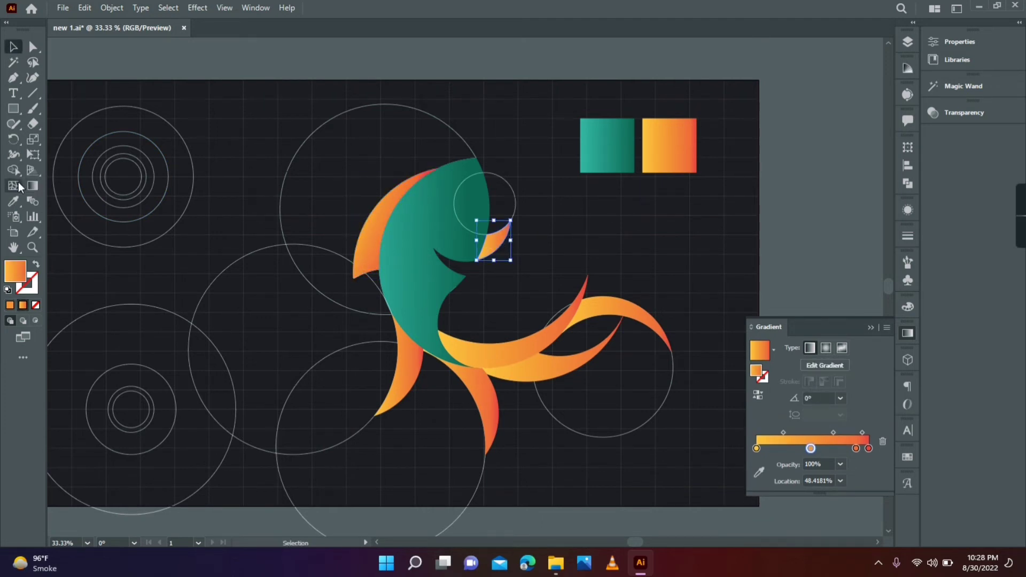
left_click(33, 186)
left_click_drag(540, 238, 469, 241)
Redirect the gradients of the two downward-pointing fins so red starts at the body and orange reaches the tips
left_click(14, 47)
left_click(407, 374)
left_click(32, 185)
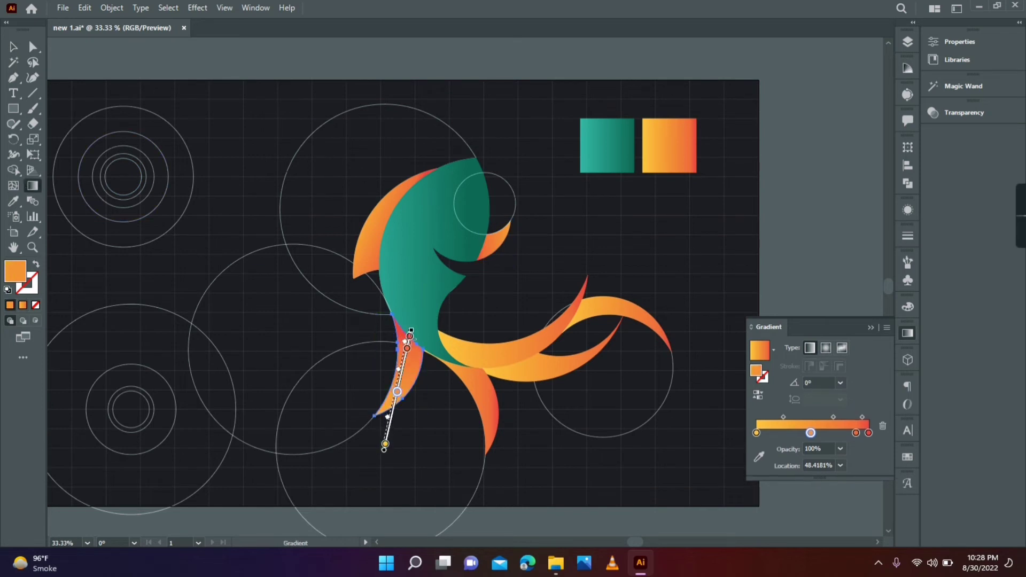
left_click_drag(348, 407, 412, 341)
left_click(13, 48)
left_click(488, 398)
left_click(33, 186)
left_click_drag(488, 492, 504, 385)
Redirect the gradients of the central tail and the upper tail fin so red lies at their bases and orange at their tips
left_click(14, 48)
left_click(548, 340)
left_click(32, 186)
left_click_drag(600, 254, 464, 360)
left_click(14, 47)
left_click(612, 307)
left_click(33, 185)
left_click_drag(715, 323, 568, 318)
Redirect the lower tail fin's gradient to about 124.3° with red at its base, and set its middle stop at about 73%
left_click(14, 47)
left_click(574, 367)
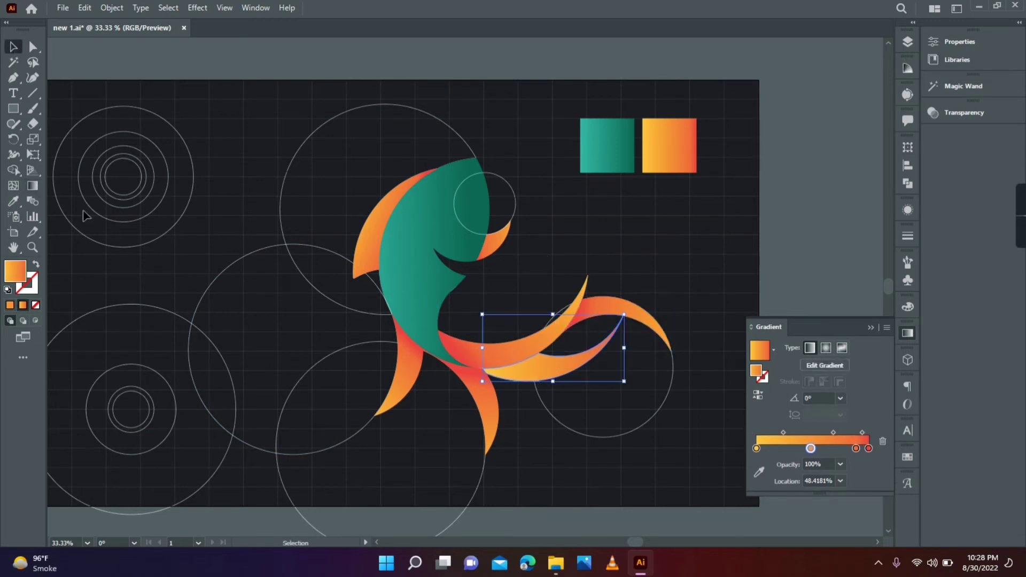
left_click(32, 185)
left_click_drag(660, 386, 621, 323)
mouse_move(856, 433)
left_mouse_down()
mouse_move(852, 457)
mouse_move(827, 434)
mouse_move(839, 434)
left_mouse_up()
left_click_drag(641, 442, 567, 331)
left_click(14, 47)
left_click(193, 53)
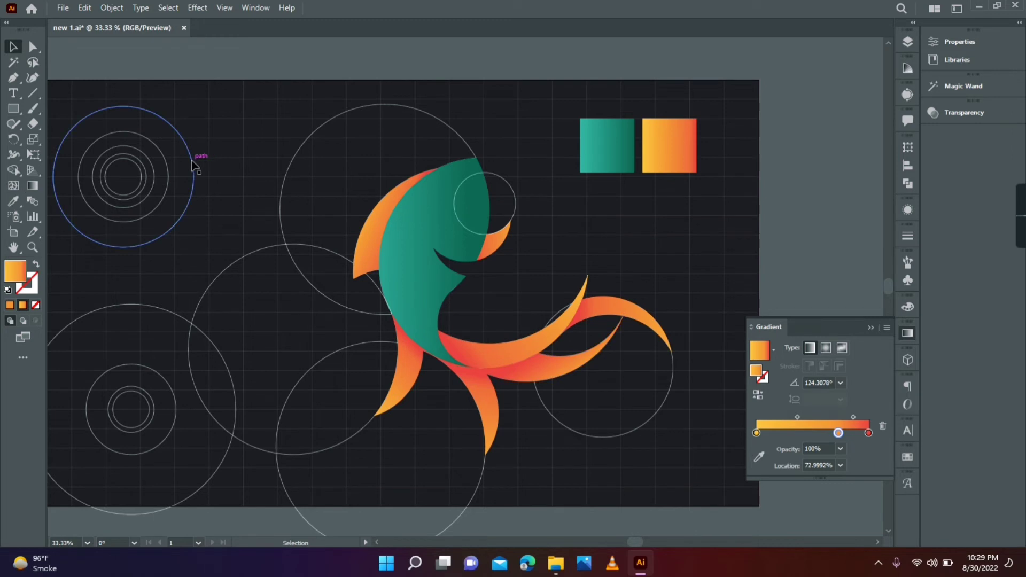
Copy the outer circle of the upper concentric set onto the fish's head and nudge it into line with the head's tip
left_click_drag(193, 166, 476, 161)
key("Right")
key("Right")
key("Down")
key("Down")
key("Down")
key("Down")
key("Down")
key("Down")
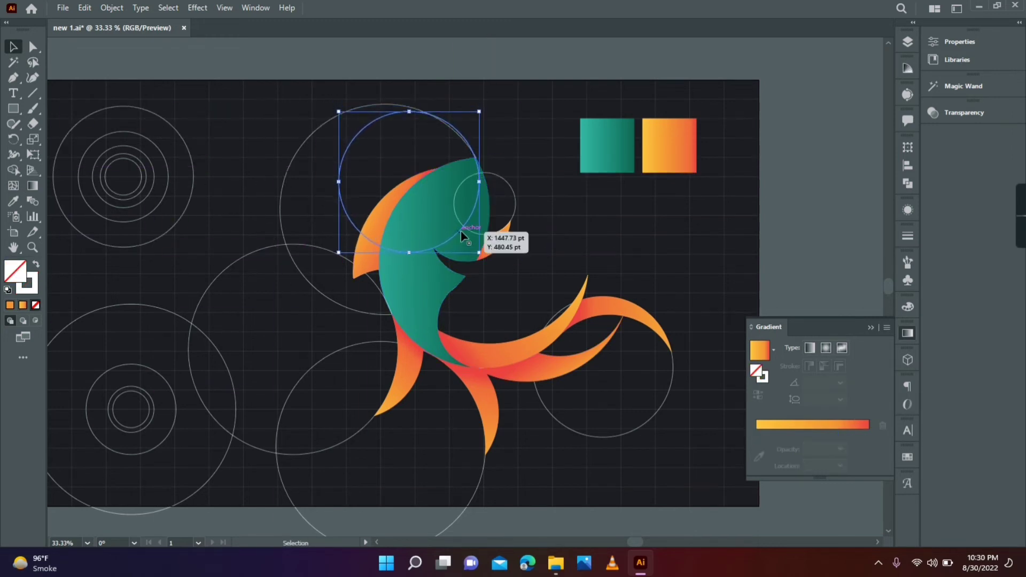
key("Right")
Split off the face section bounded by the circles with Shape Builder and delete the leftover small-circle arc outside the head
left_click_drag(420, 241, 348, 221)
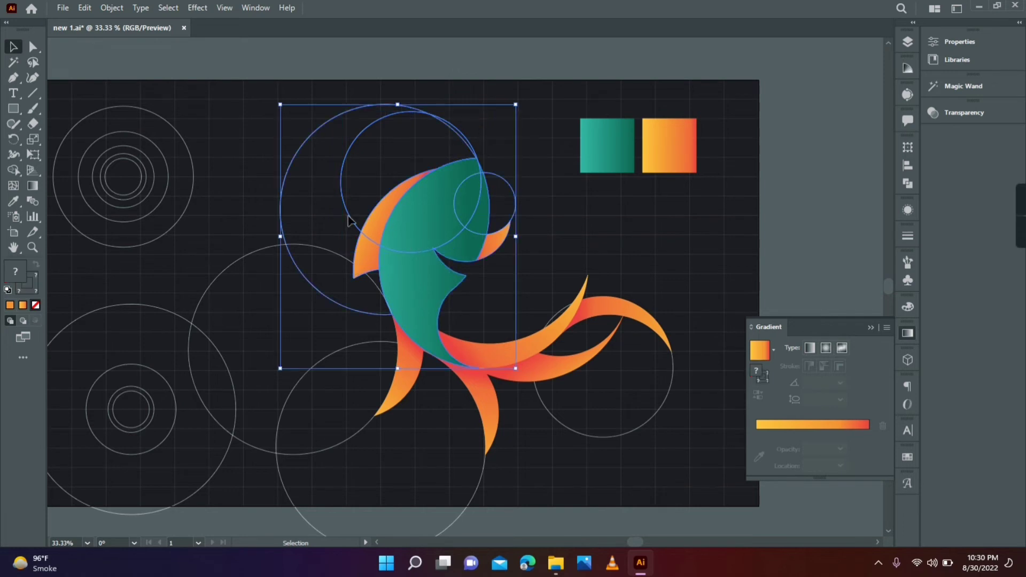
left_click(13, 170)
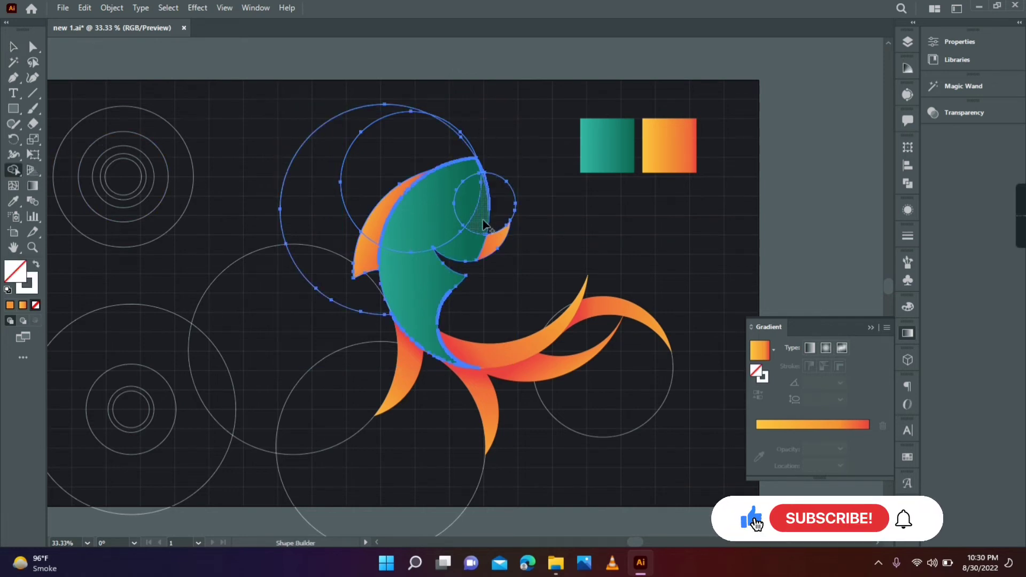
left_click(486, 202)
left_click(14, 47)
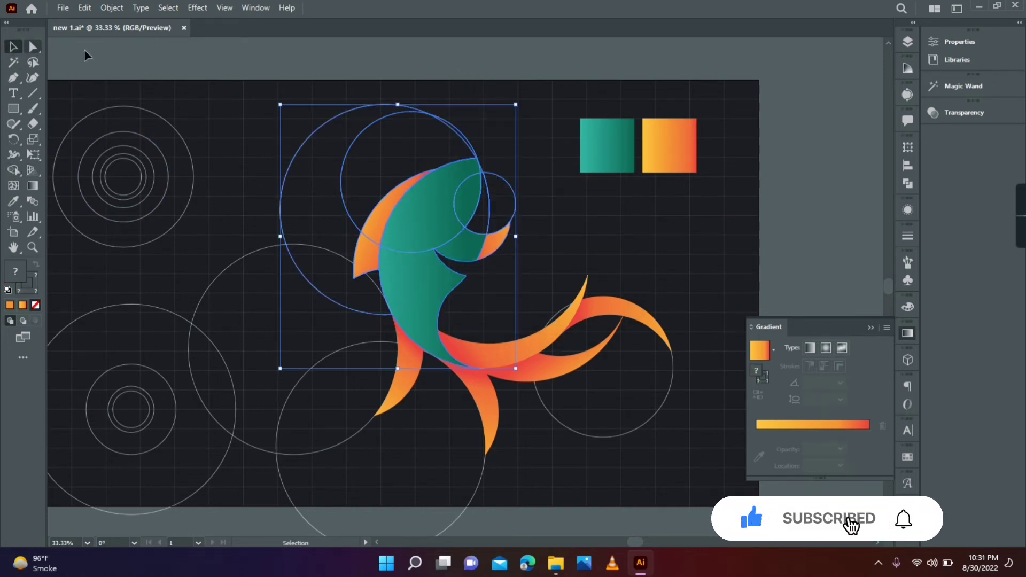
left_click(87, 54)
left_click(490, 190)
key("Delete")
Apply the body's green gradient to the face section and redirect it to an angle of about -175.2°
left_click(507, 180)
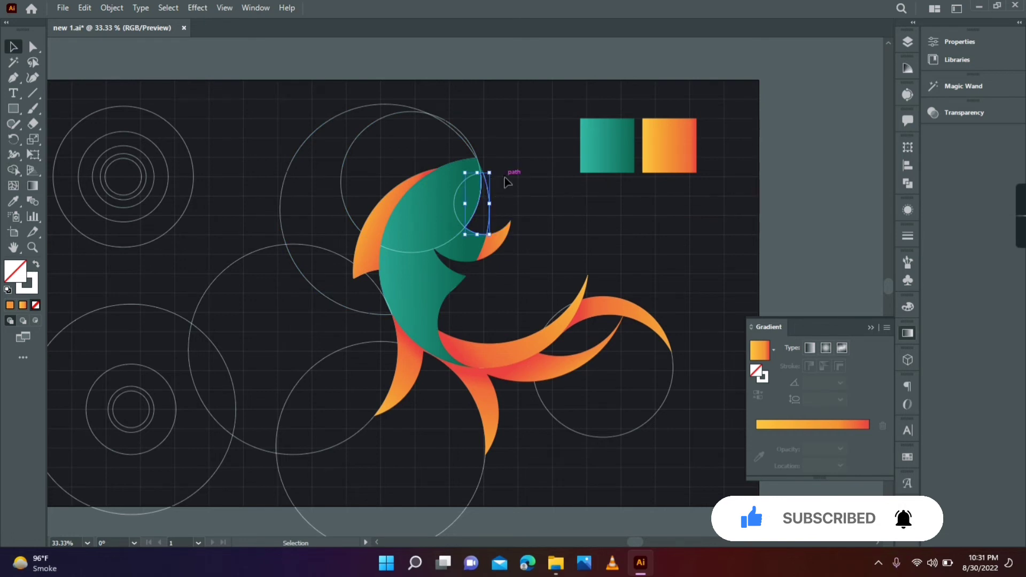
key("i")
left_click(451, 187)
left_click(14, 48)
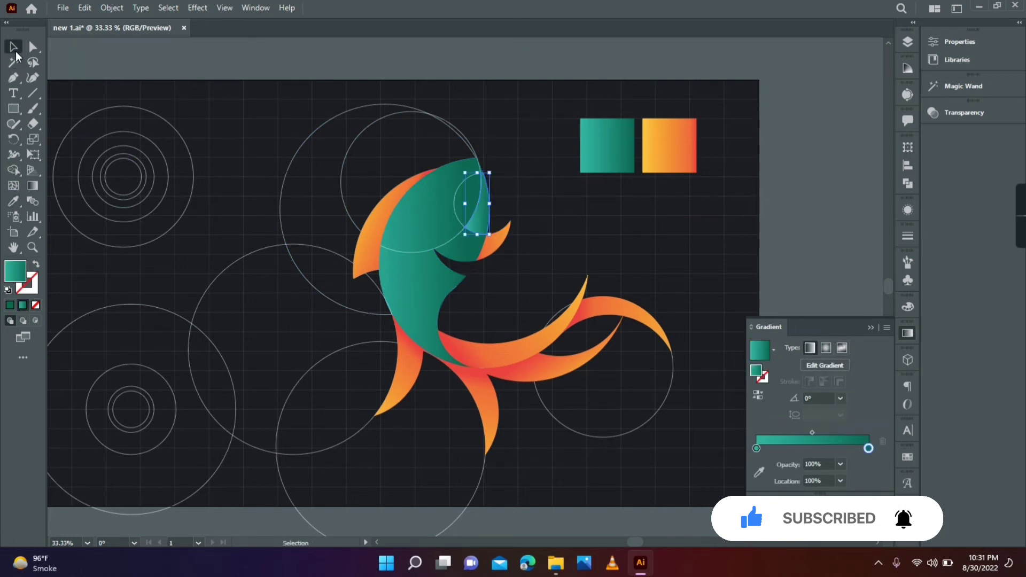
left_click(33, 186)
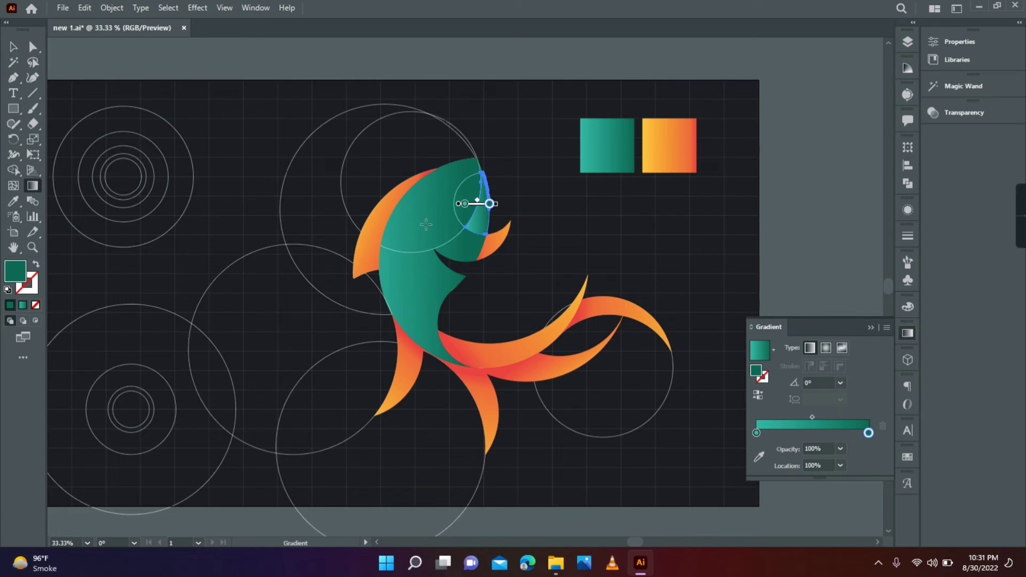
mouse_move(515, 186)
left_mouse_down()
mouse_move(438, 213)
mouse_move(497, 188)
left_mouse_up()
left_click(13, 48)
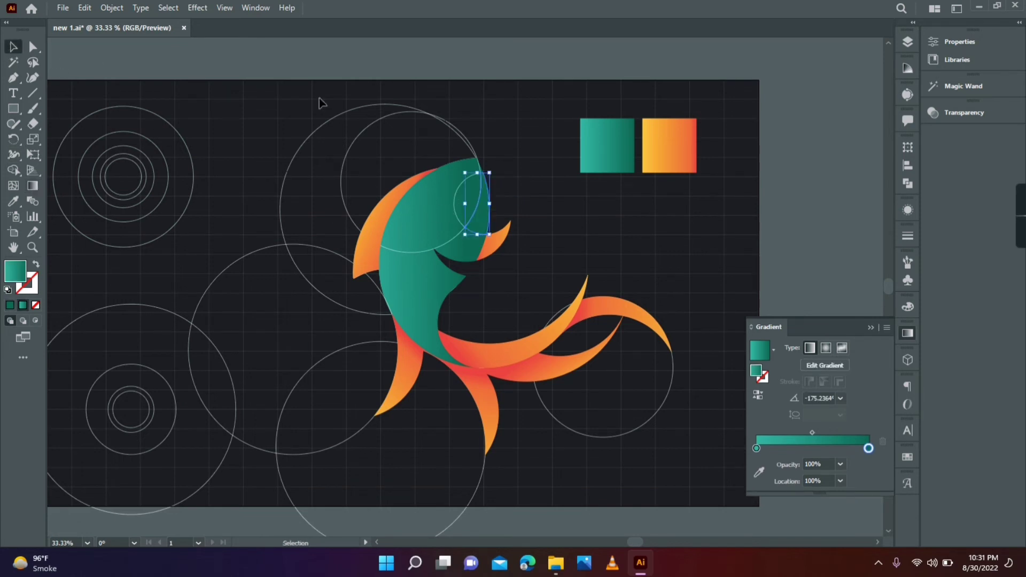
Copy the face section, paste it in front and redirect the copy's green gradient to about 38.8°
left_click(85, 8)
left_click(110, 71)
left_click(85, 8)
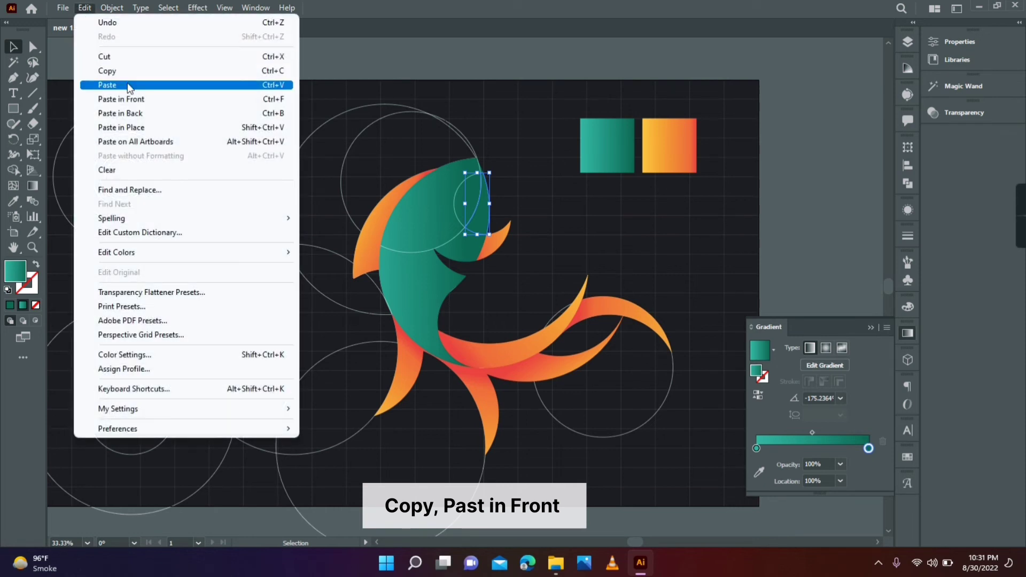
left_click(128, 99)
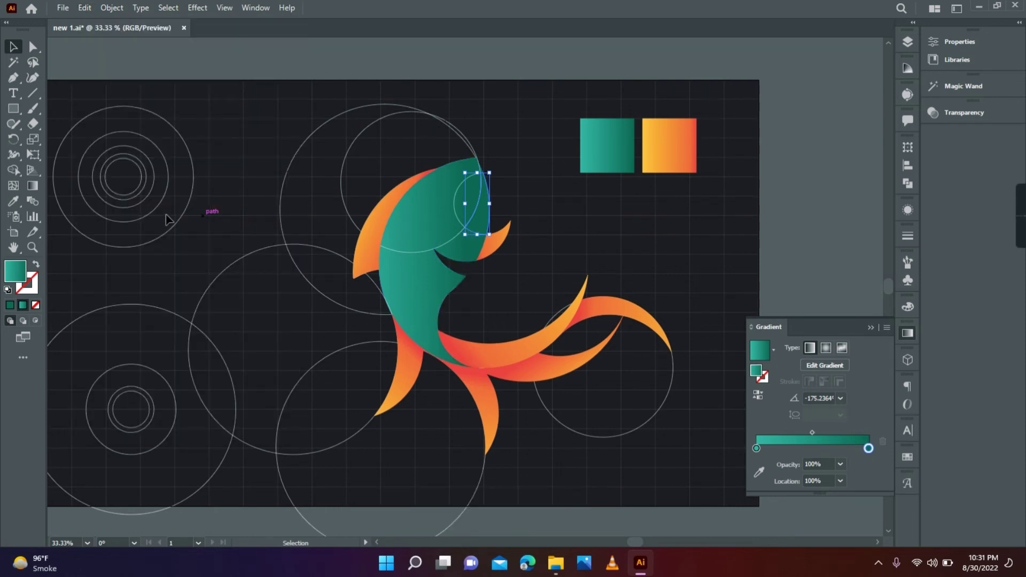
left_click(13, 201)
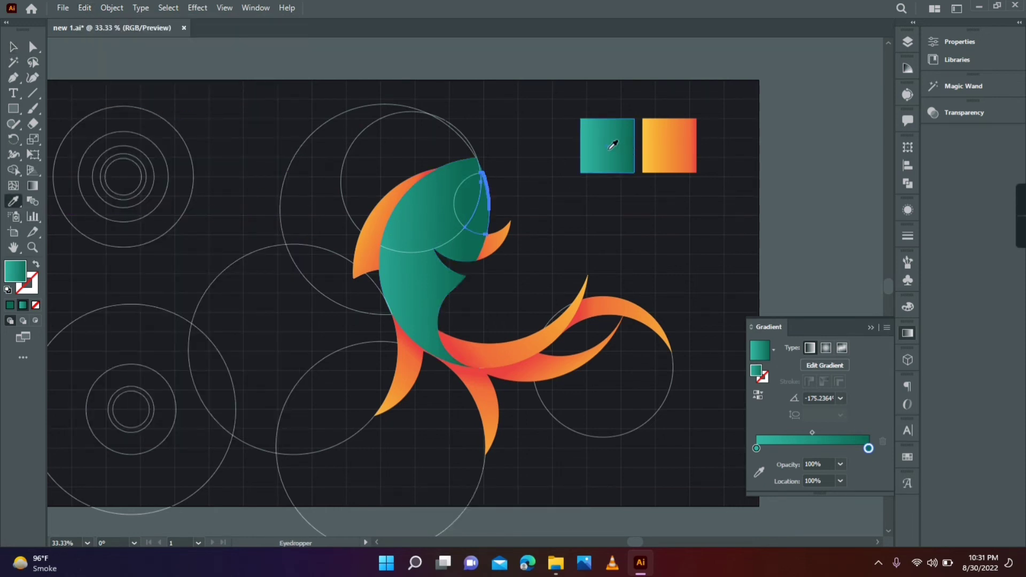
left_click(37, 185)
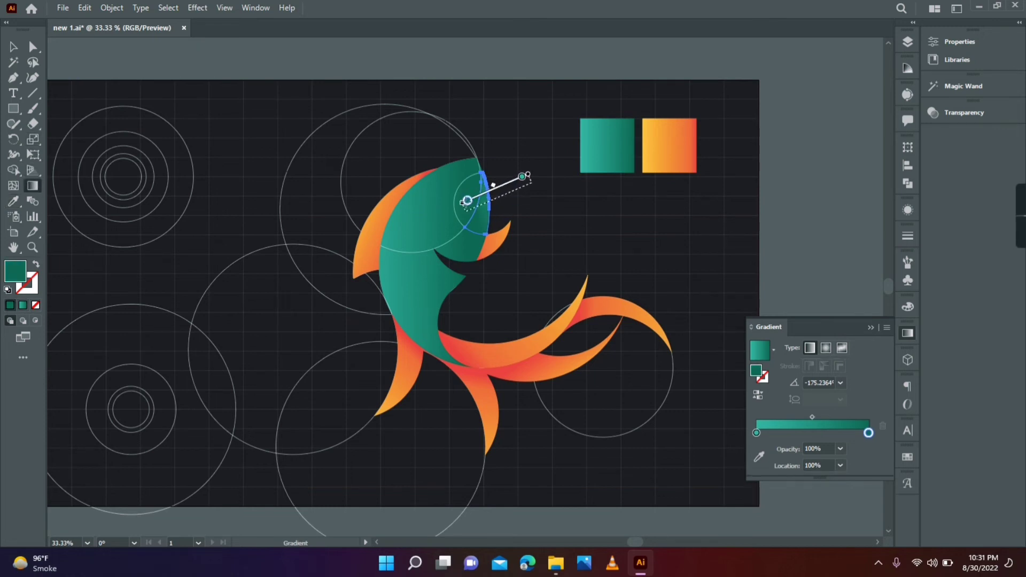
mouse_move(452, 235)
left_mouse_down()
mouse_move(499, 185)
mouse_move(500, 196)
left_mouse_up()
left_click(13, 47)
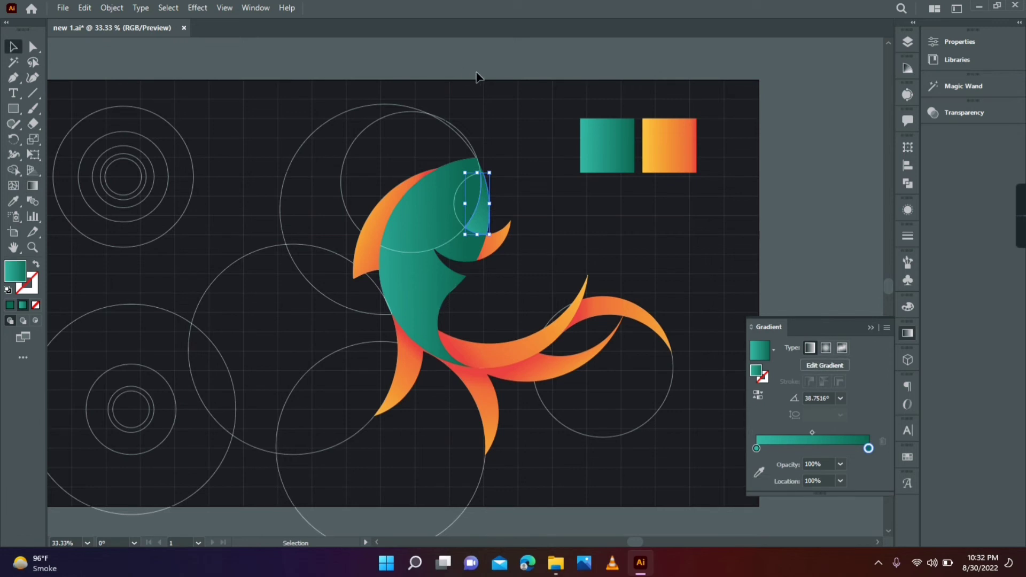
Set the front face copy's opacity to 49% and its blending mode to Multiply
left_click(476, 76)
left_click(484, 211)
left_click(940, 115)
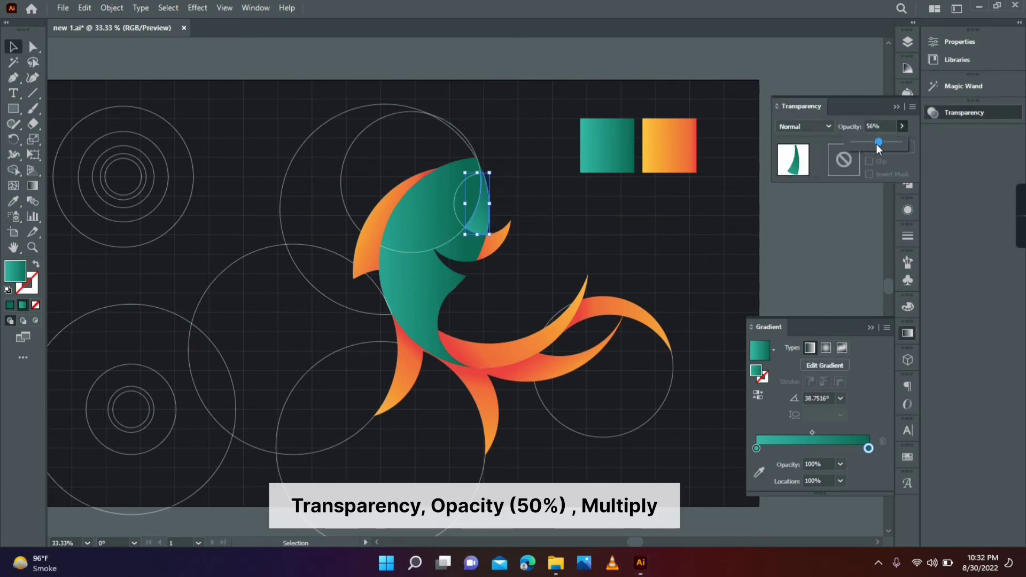
left_click_drag(877, 144, 873, 143)
left_click(829, 125)
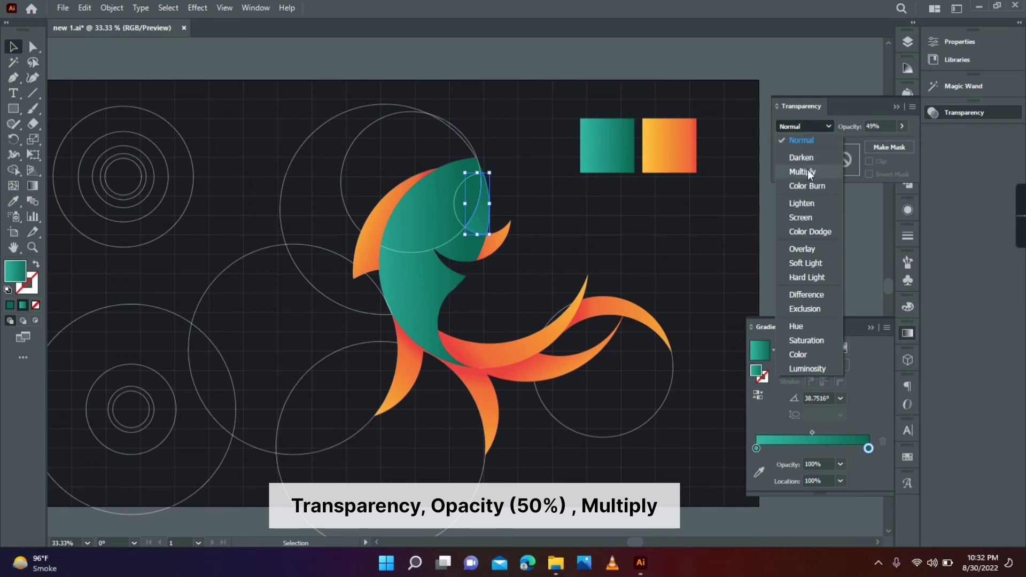
left_click(806, 171)
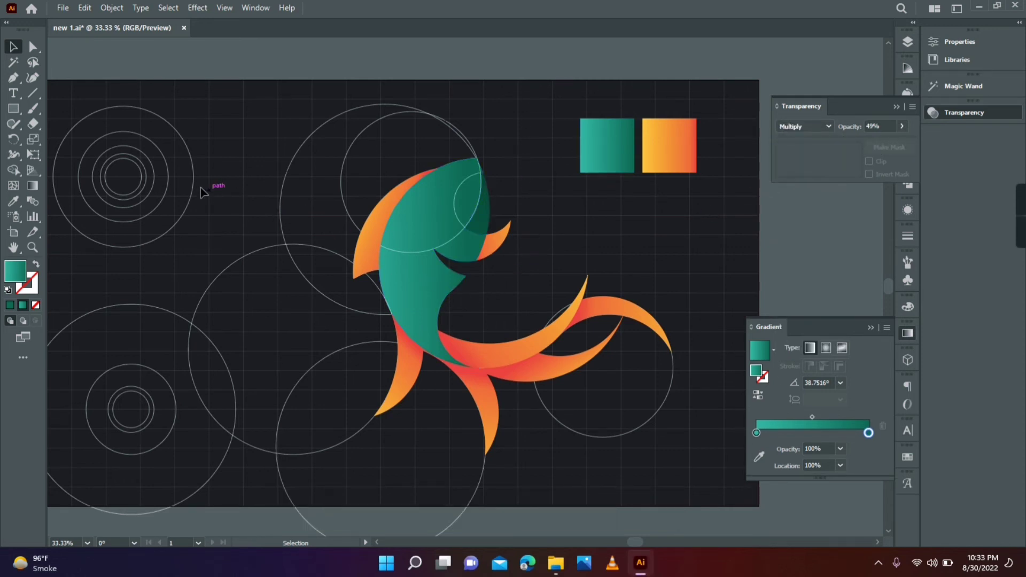
Copy the upper set's outer circle over the lower body, aligning it with the notch below the head and the tail base
left_click_drag(194, 190, 557, 298)
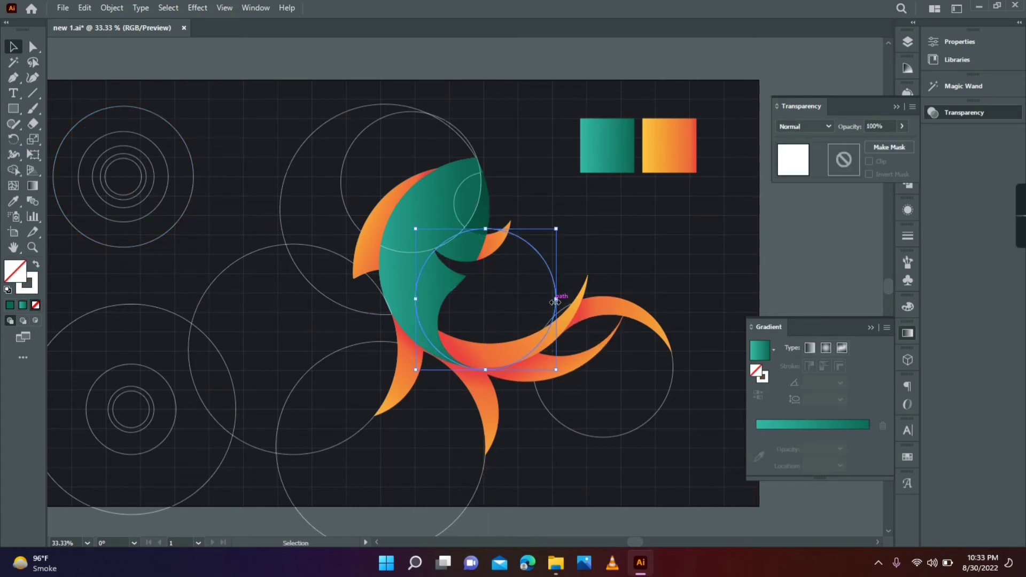
key("z")
left_click(488, 269)
key("v")
left_click(551, 206)
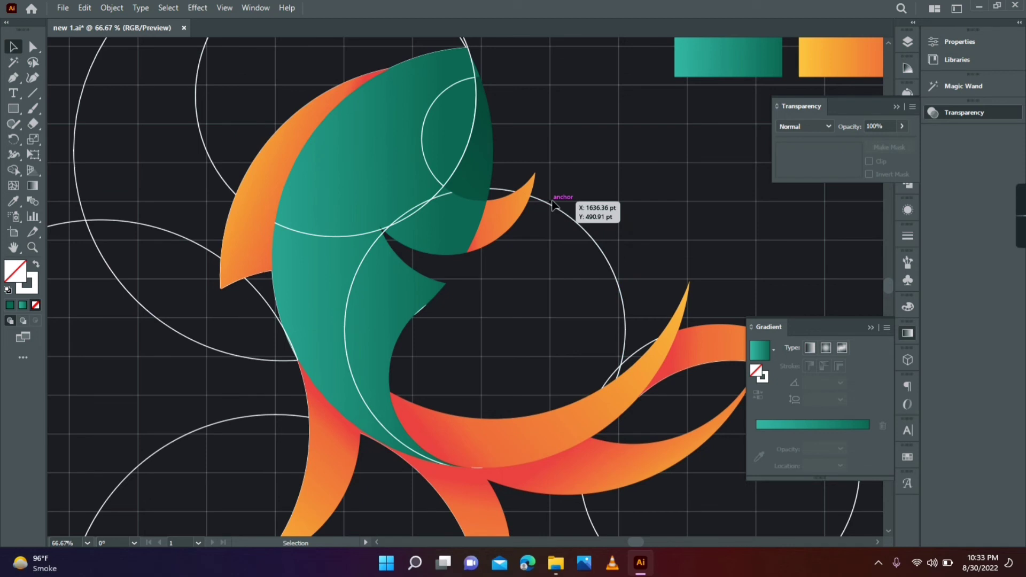
left_click_drag(551, 208, 552, 206)
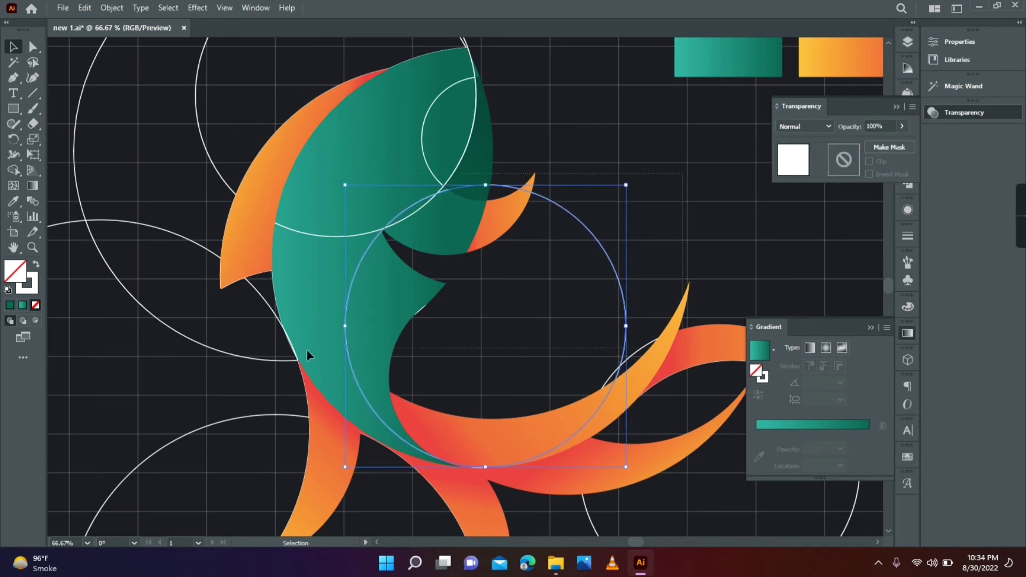
Split off the body section inside the copied circle with Shape Builder and delete the leftover circle outline
key("ctrl+a")
left_click(13, 170)
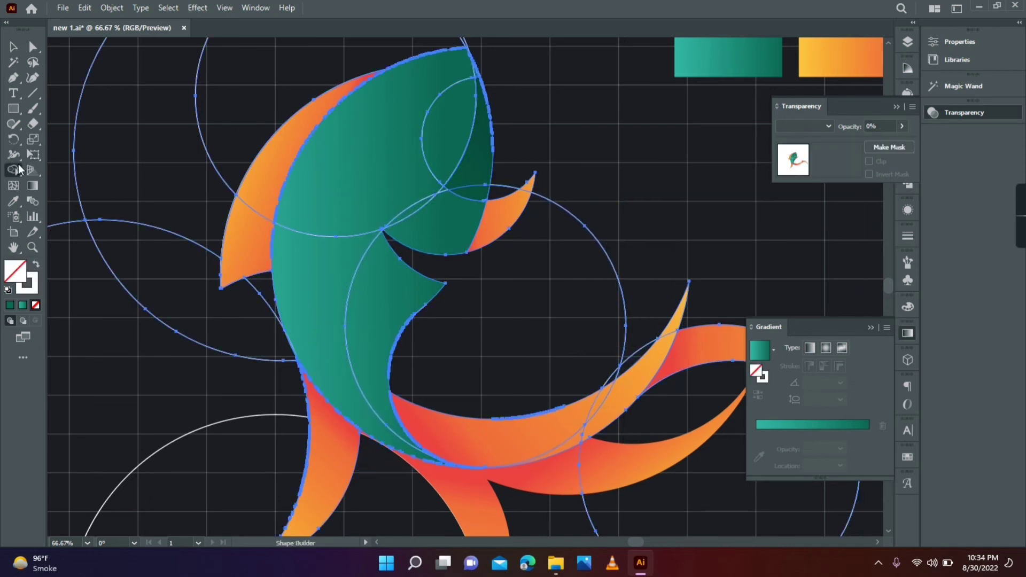
left_click(386, 276, "alt")
key("v")
left_click(644, 129)
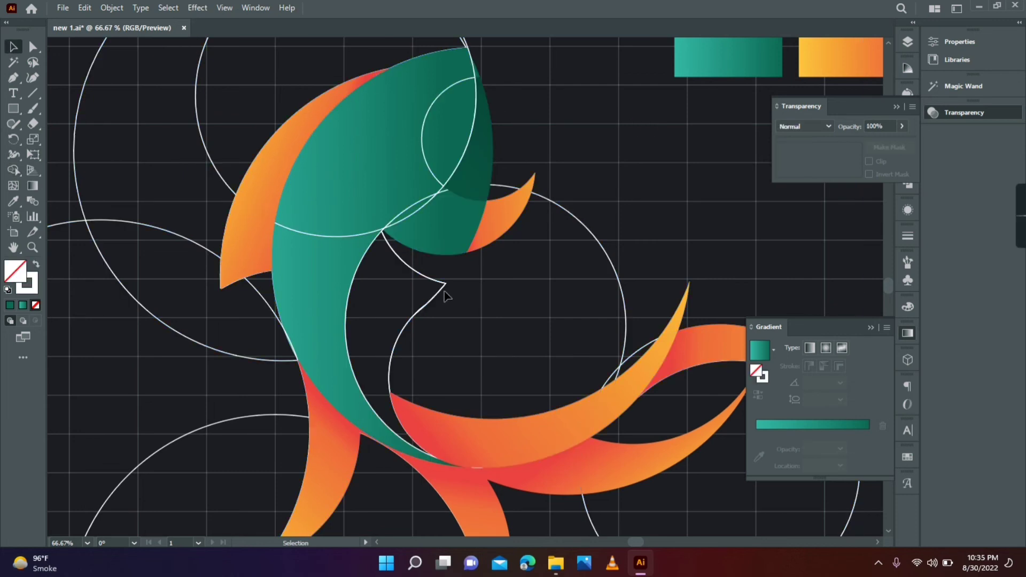
left_click(428, 282)
key("Delete")
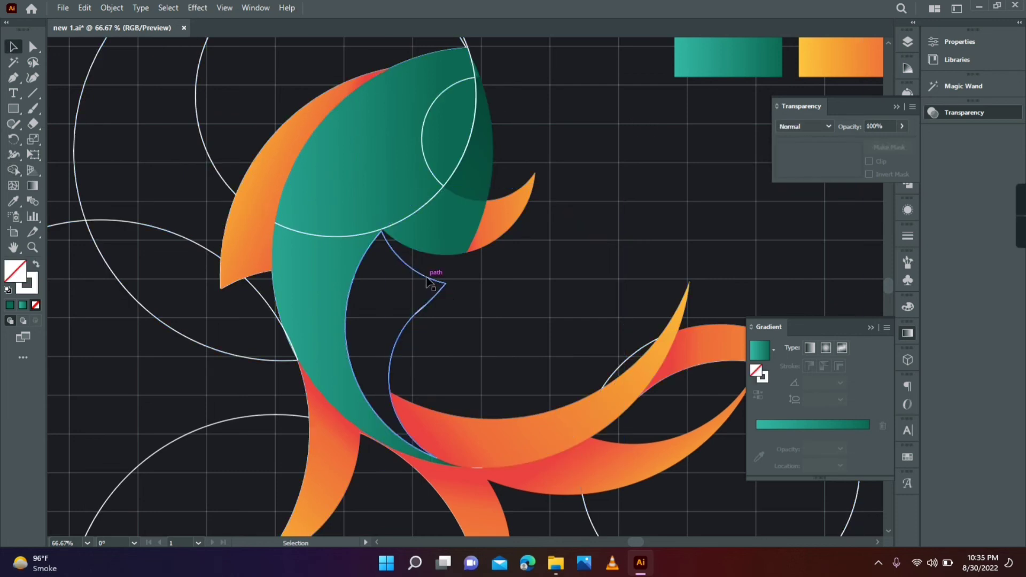
Apply the body's green gradient to the inner body section and redirect it to an angle of about 4.3°
left_click(428, 282)
left_click(14, 201)
left_click(452, 210)
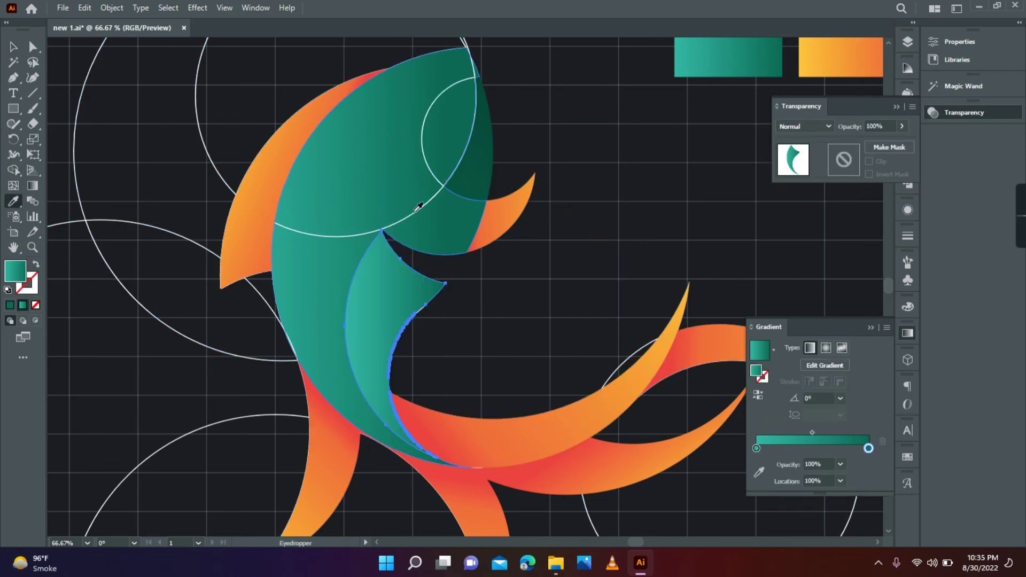
key("g")
left_click_drag(413, 343, 417, 295)
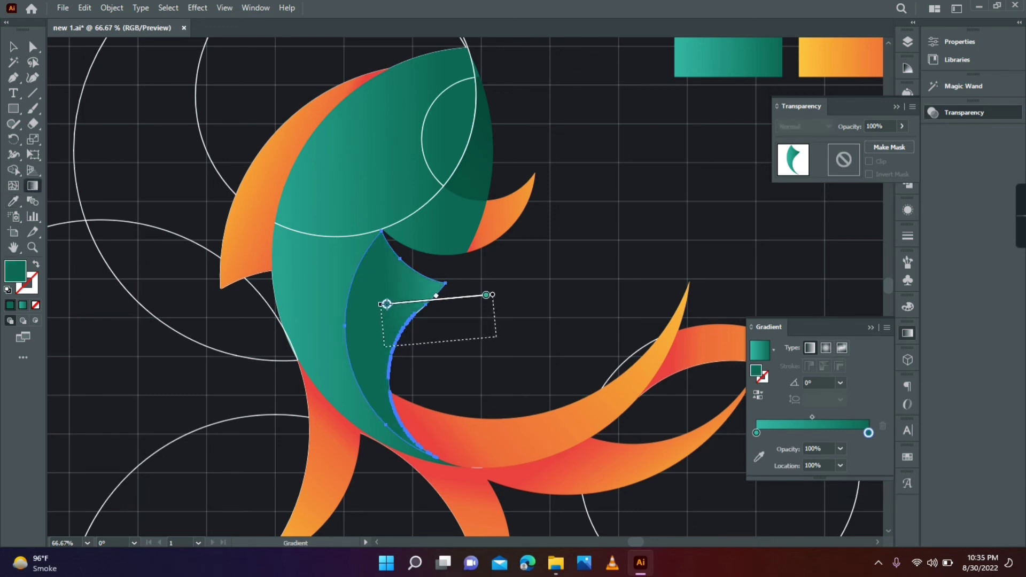
mouse_move(259, 334)
left_mouse_down()
mouse_move(435, 305)
mouse_move(428, 341)
left_mouse_up()
key("v")
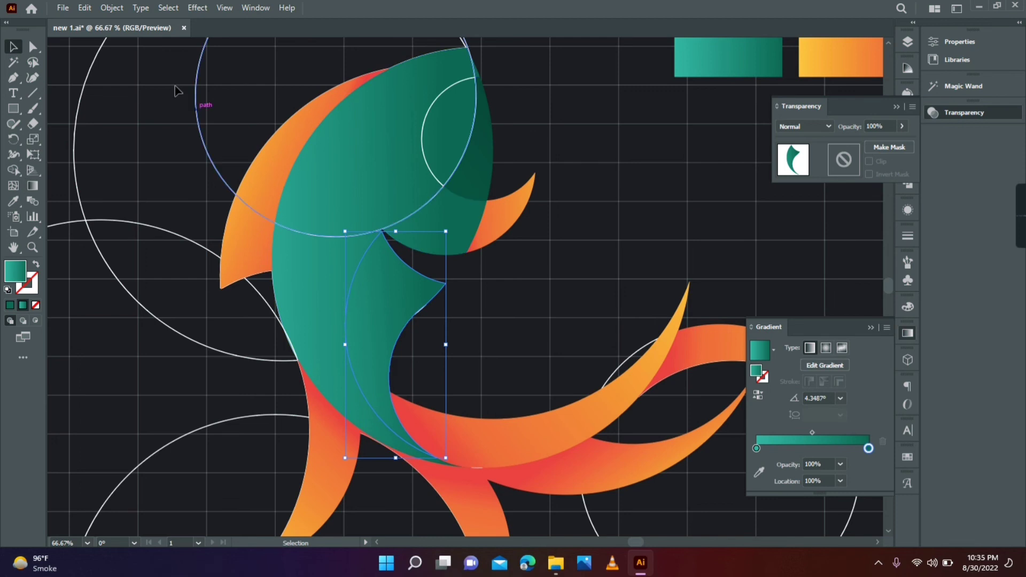
Paste a copy of the inner body section in front of itself and give it the face shading's 49% Multiply appearance
left_click(84, 8)
left_click(107, 71)
left_click(85, 8)
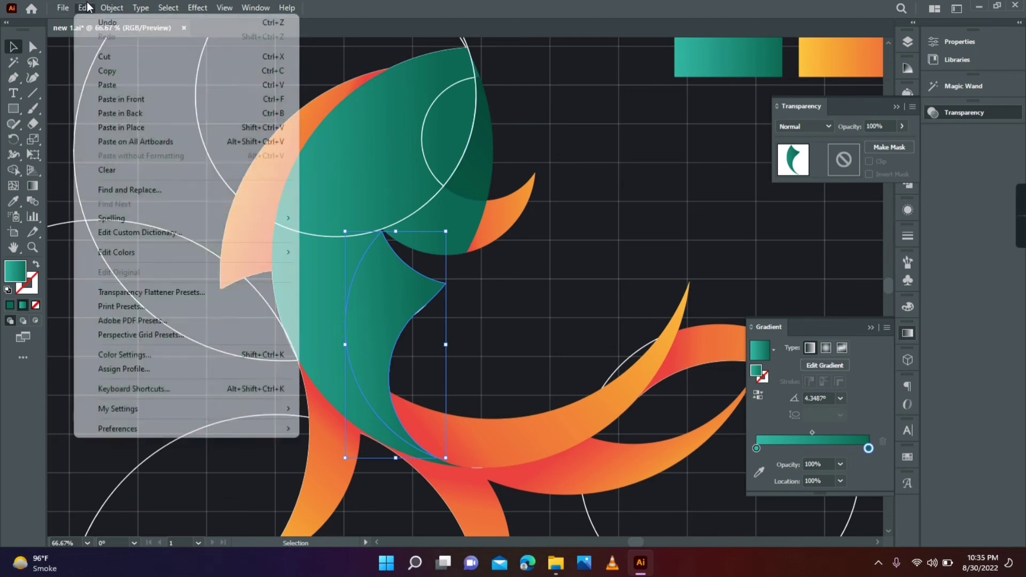
left_click(120, 100)
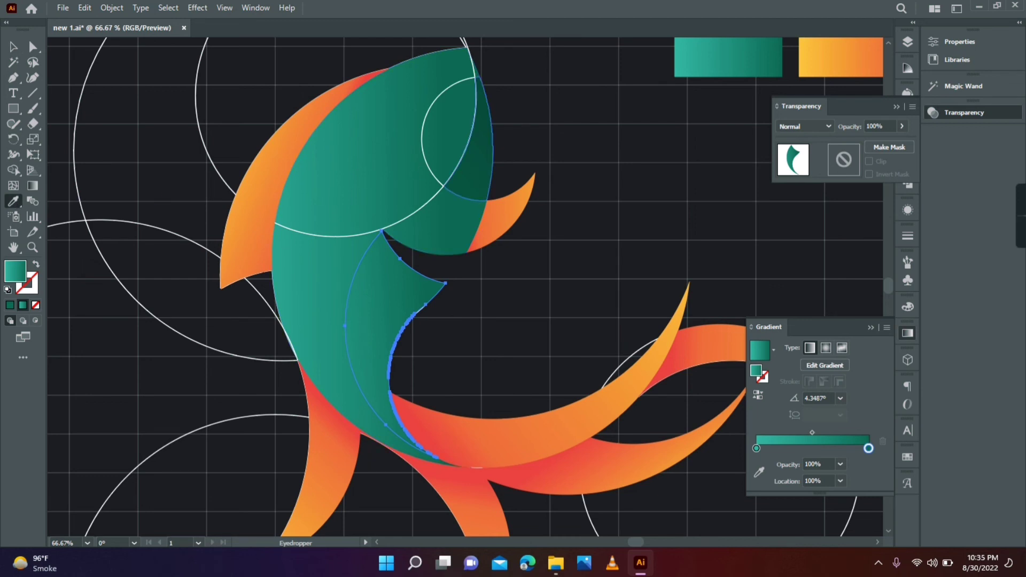
left_click(478, 139)
left_click(550, 251)
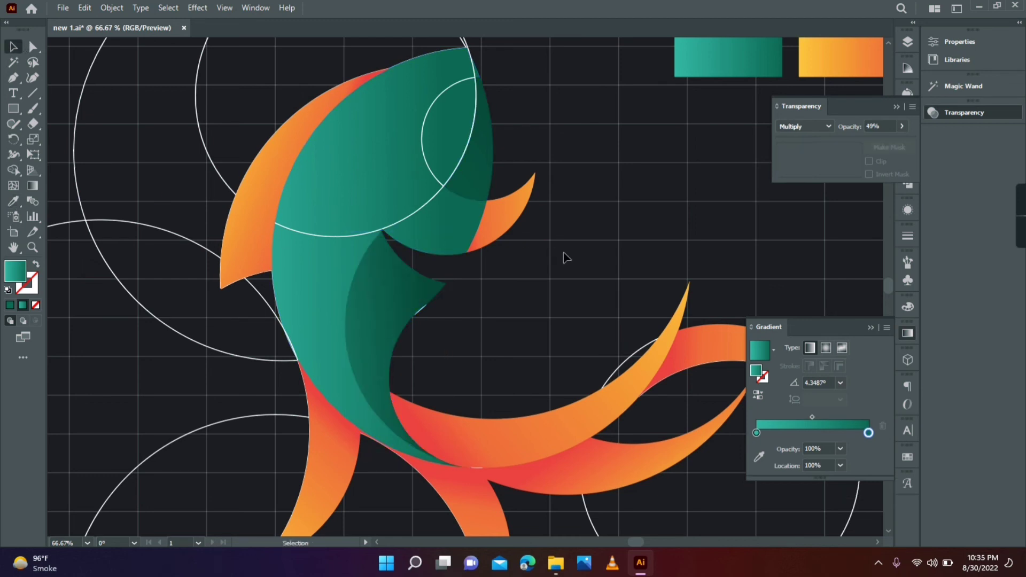
Clear the leftover circles over the head and copy the lower set's outer circle over the body, just inside the back edge
left_click_drag(563, 256, 608, 306)
left_click(625, 201)
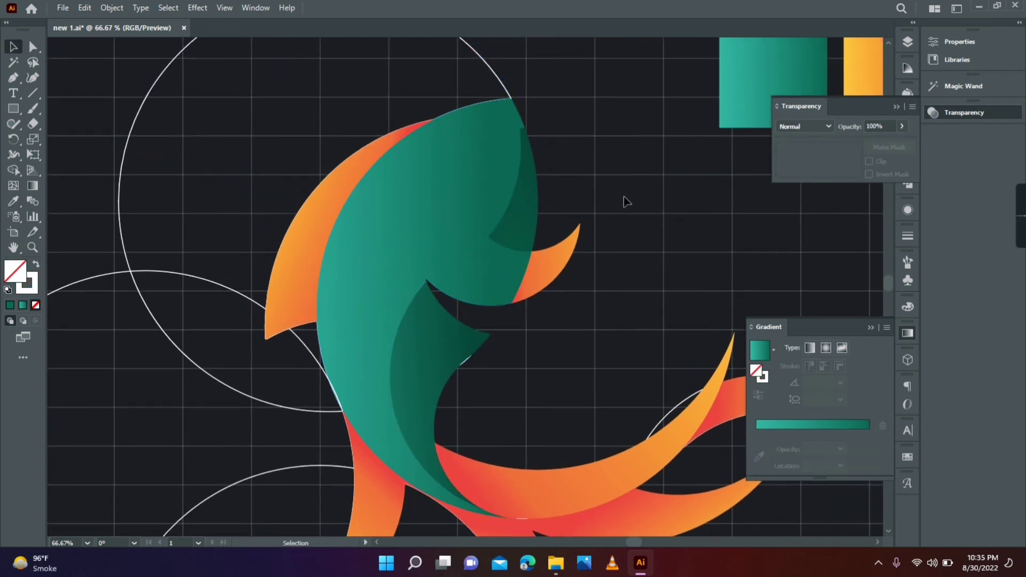
scroll(625, 204, "left", 1)
left_click_drag(277, 364, 409, 279)
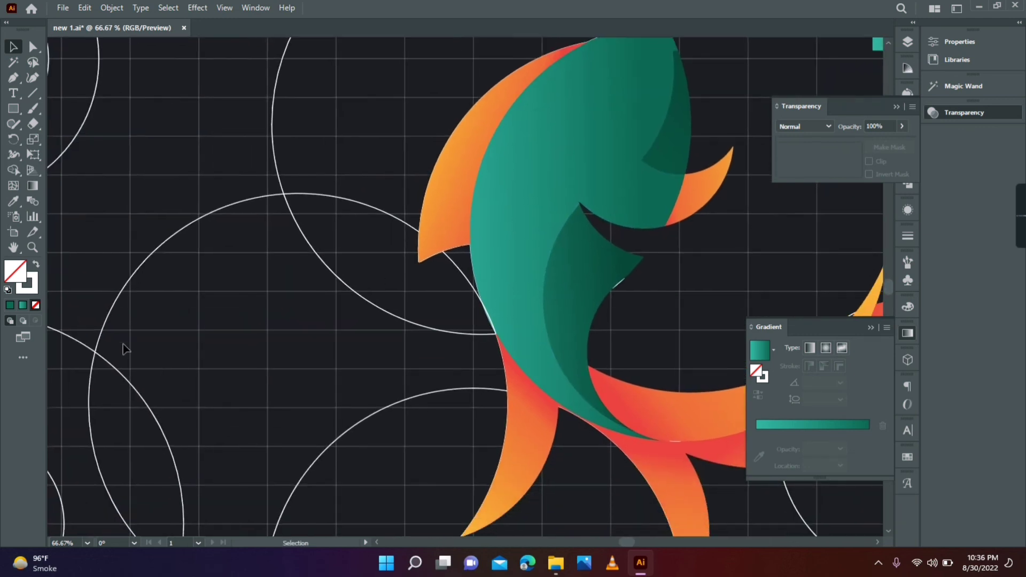
left_click_drag(131, 368, 609, 165)
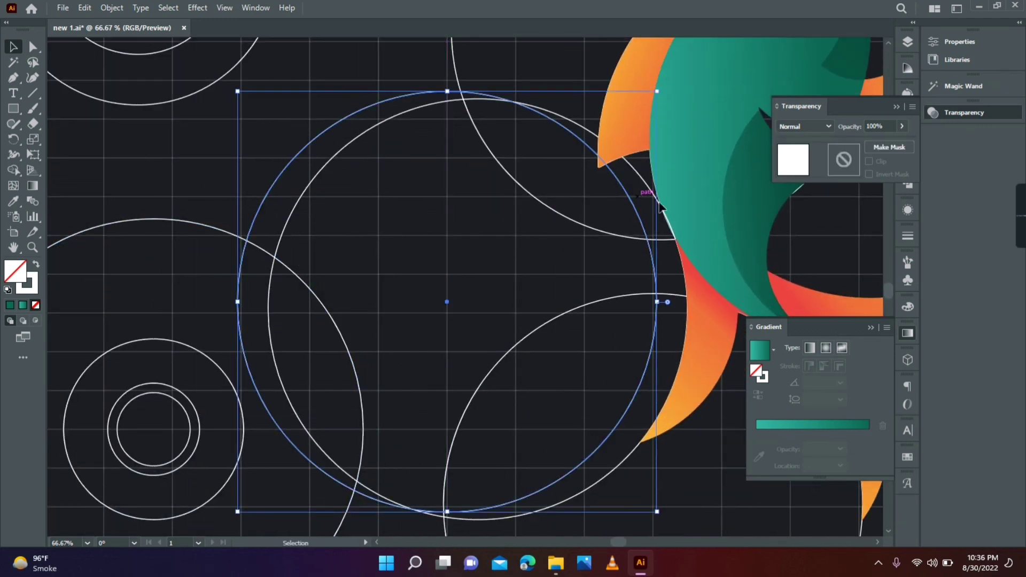
left_click_drag(668, 203, 642, 174)
left_click_drag(484, 171, 372, 206)
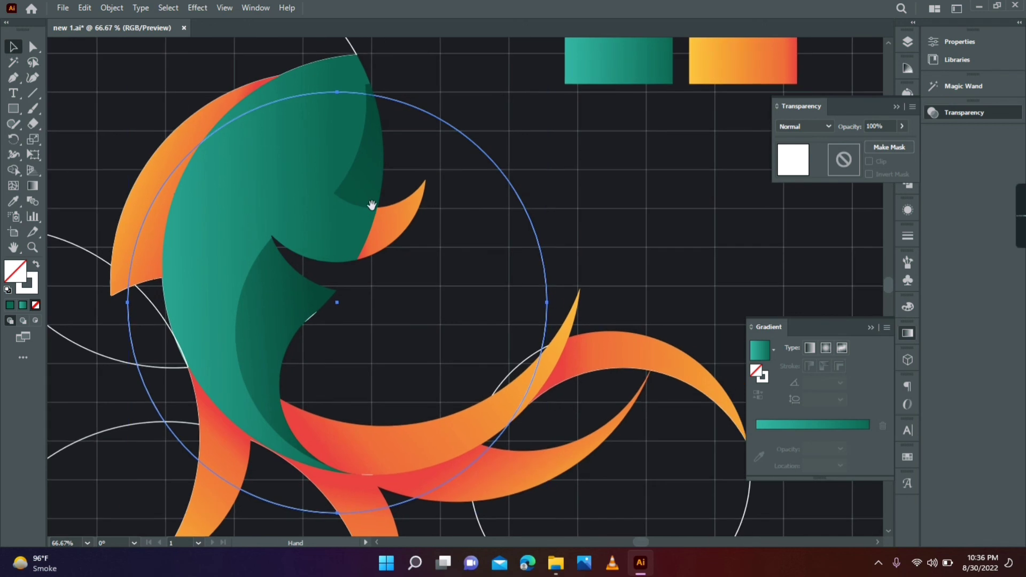
left_click_drag(471, 144, 520, 138)
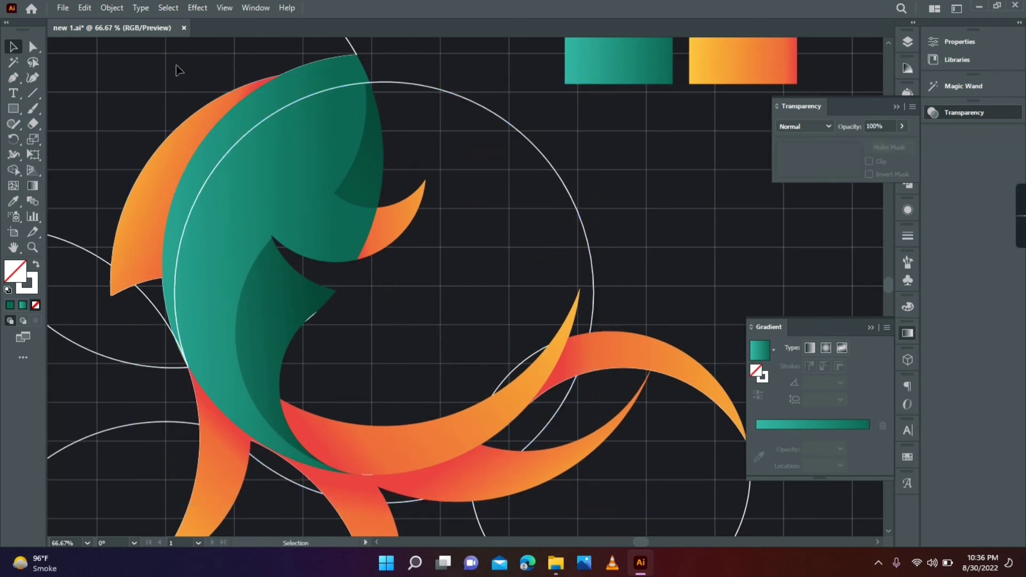
Split off the crescent between the back edge and the copied circle with Shape Builder
left_click_drag(177, 65, 458, 267)
left_click(20, 171)
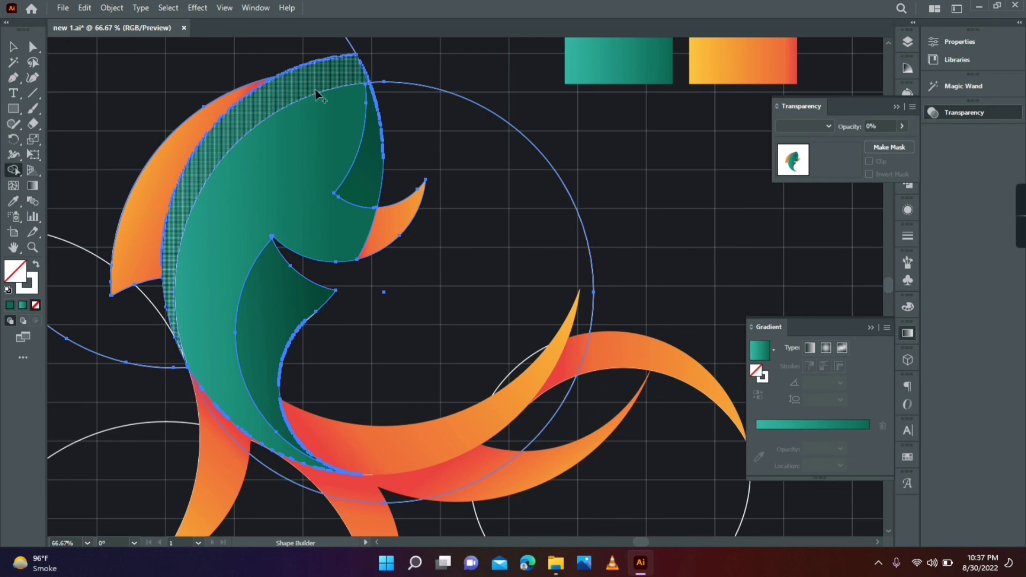
left_click(277, 103, "alt")
key("v")
left_click(458, 199)
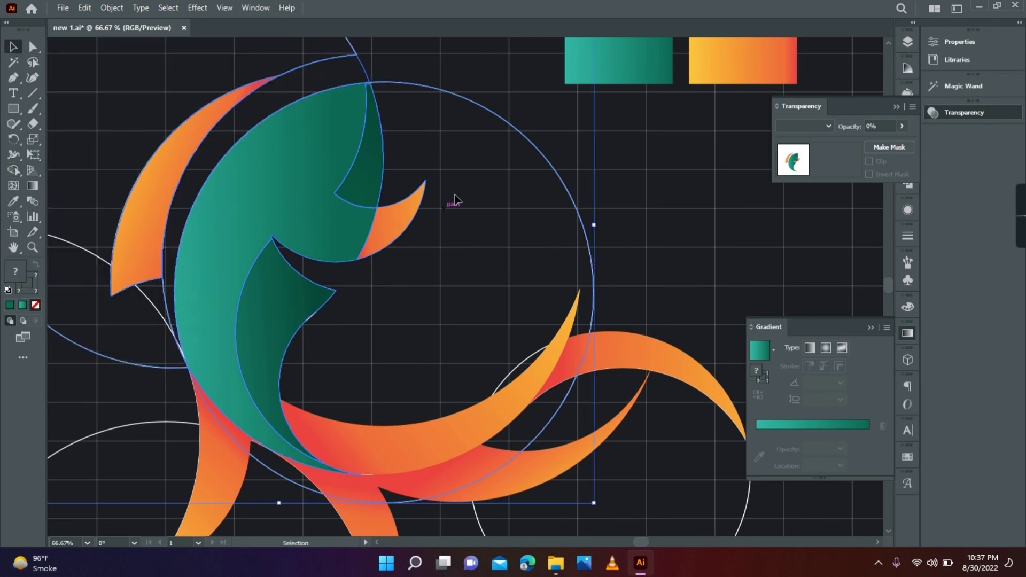
Apply the body's green gradient to the back crescent and delete the leftover circle outline
left_click(363, 71)
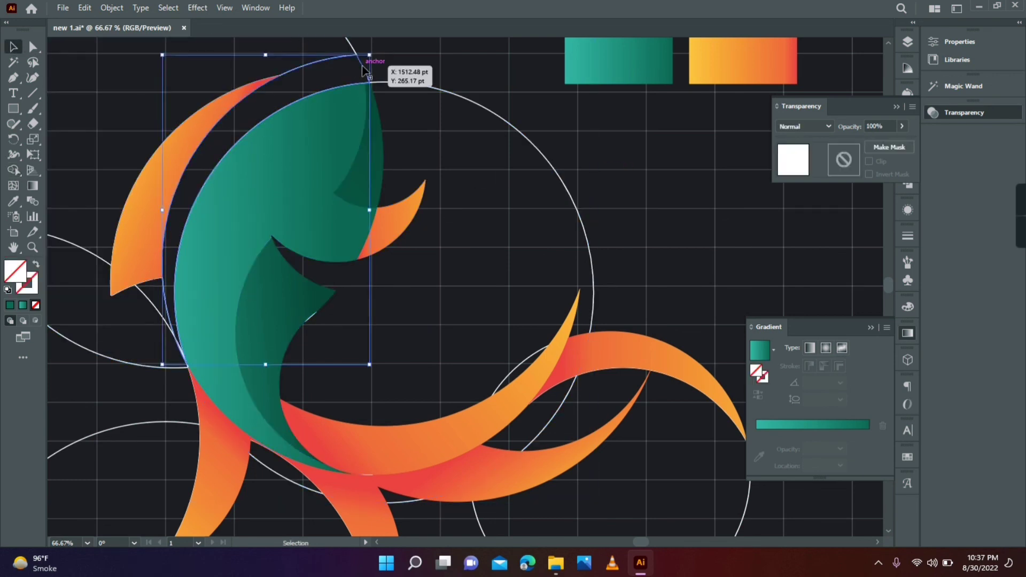
left_click(14, 202)
left_click(299, 161)
left_click(13, 47)
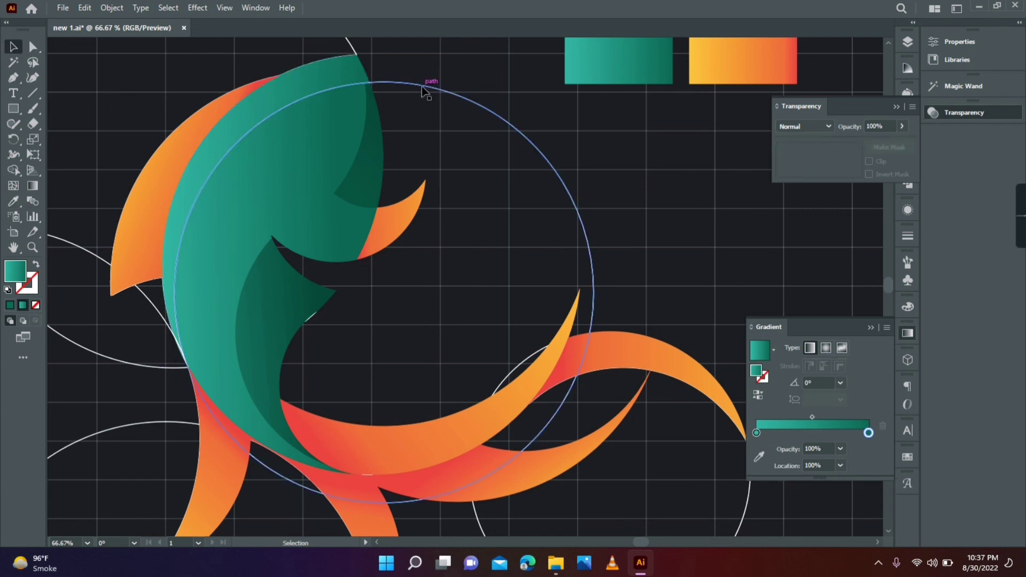
left_click(423, 87)
left_click(439, 128)
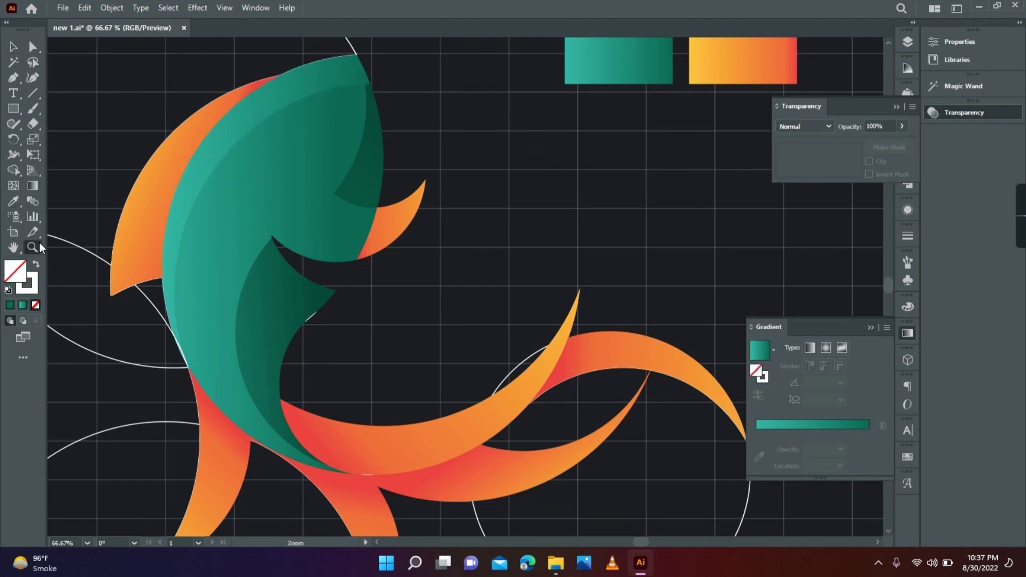
Delete the remaining construction circles around the fish, keeping the two concentric circle sets
left_click(299, 243, "alt")
left_click(451, 262, "alt")
left_click(498, 306, "alt")
left_click_drag(538, 292, 498, 289)
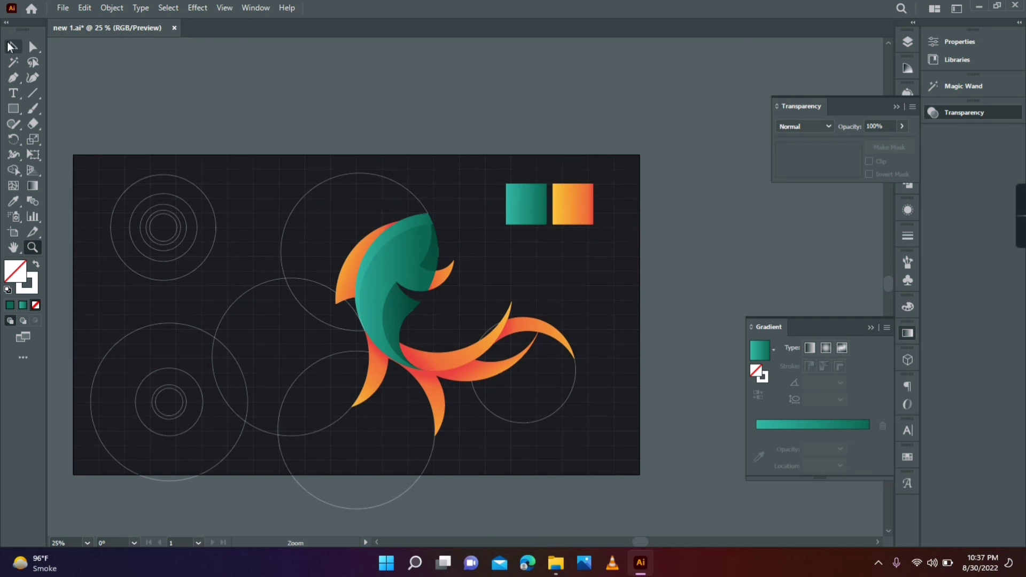
left_click(318, 188)
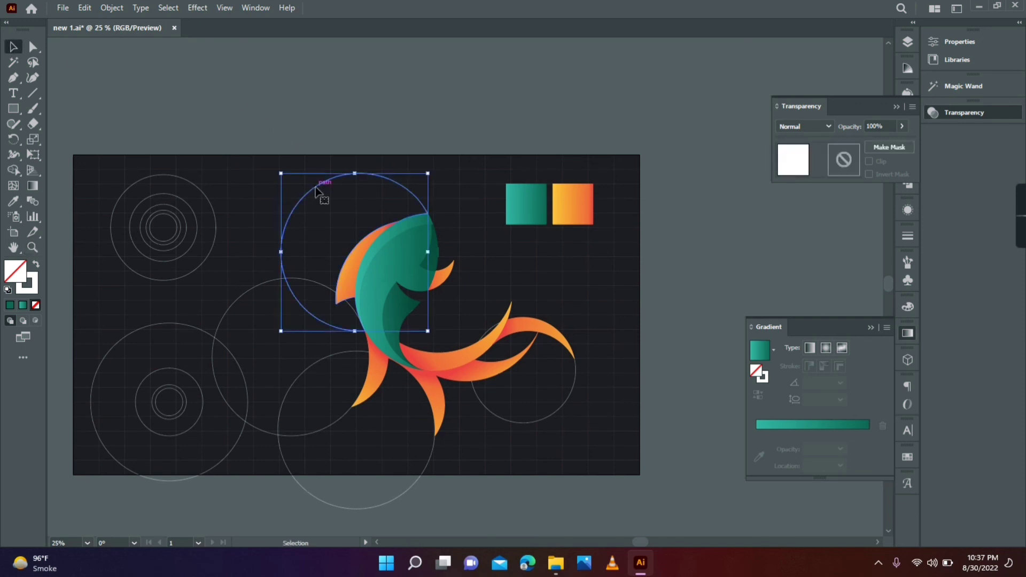
key("Delete")
left_click(321, 363)
key("Delete")
left_click(498, 418)
key("Delete")
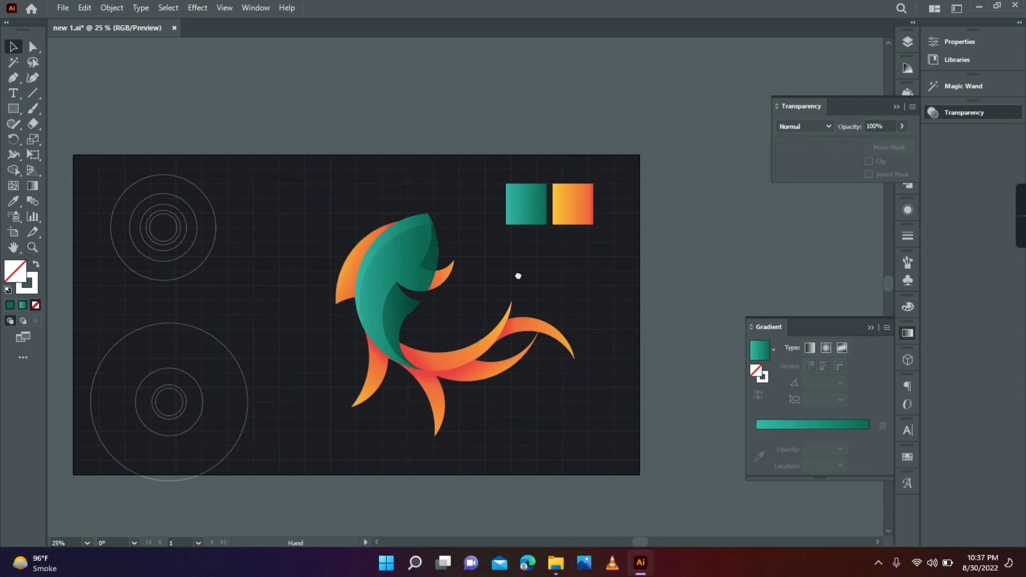
Group all the fish's shapes, leaving the colour swatches and circle sets out of the group
left_click_drag(517, 277, 537, 282)
left_click(307, 115)
left_click_drag(372, 177, 471, 160)
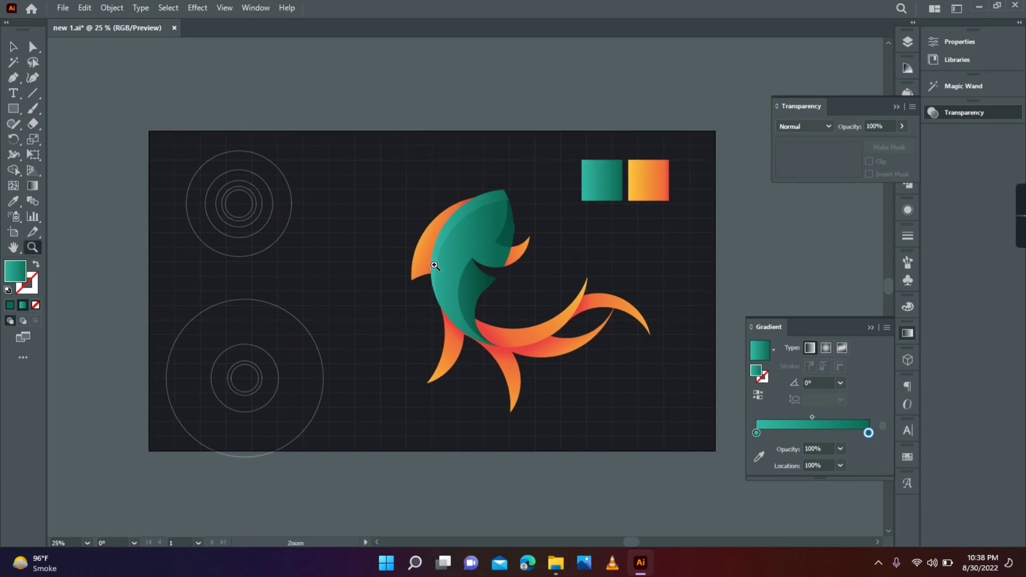
left_click(434, 266)
key("v")
key("ctrl+a")
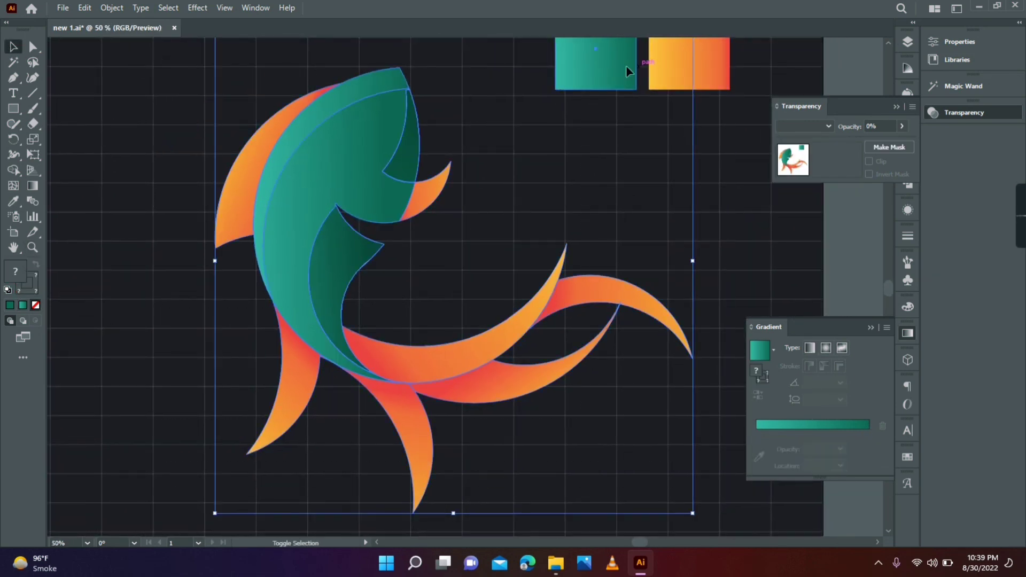
right_click(372, 275)
left_click(404, 274)
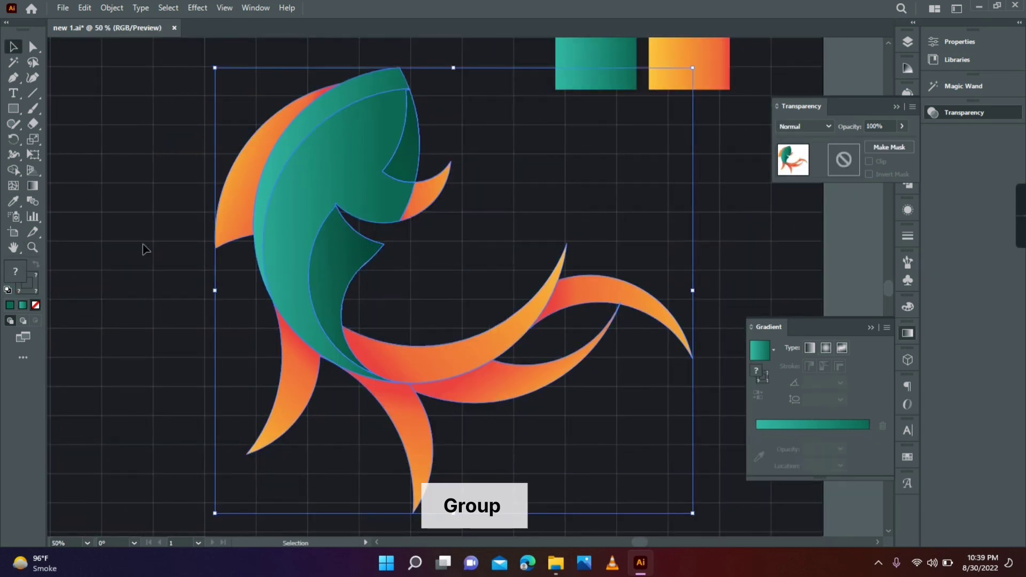
left_click(142, 247)
Move the fish group slightly to the right and reflect it across the vertical axis
key("ctrl+minus")
key("ctrl+minus")
left_click_drag(475, 267, 511, 277)
right_click(511, 277)
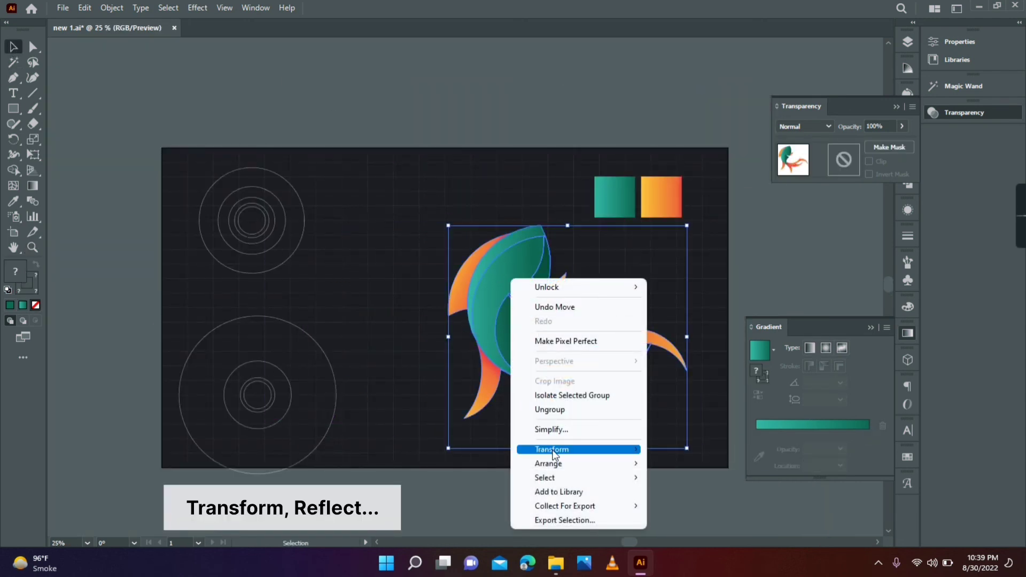
mouse_move(614, 450)
left_click(695, 498)
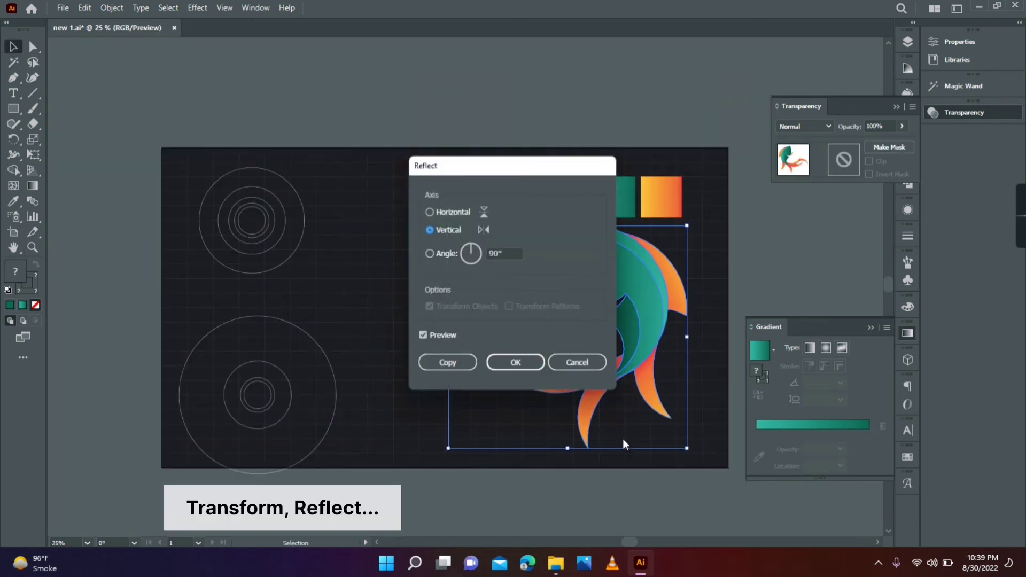
left_click(516, 363)
mouse_move(640, 318)
left_mouse_down()
mouse_move(658, 322)
mouse_move(641, 318)
left_mouse_up()
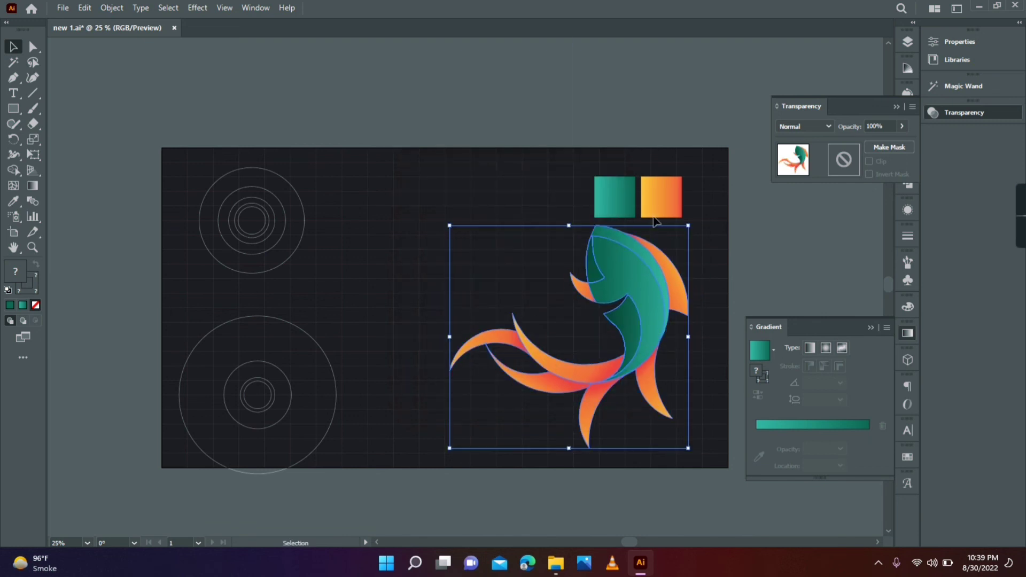
Move the two gradient swatches off the artboard above it and raise the fish by about 100 pt
left_click_drag(658, 202, 647, 89)
left_click_drag(629, 188, 594, 78)
left_click(658, 304)
left_click_drag(658, 305, 652, 276)
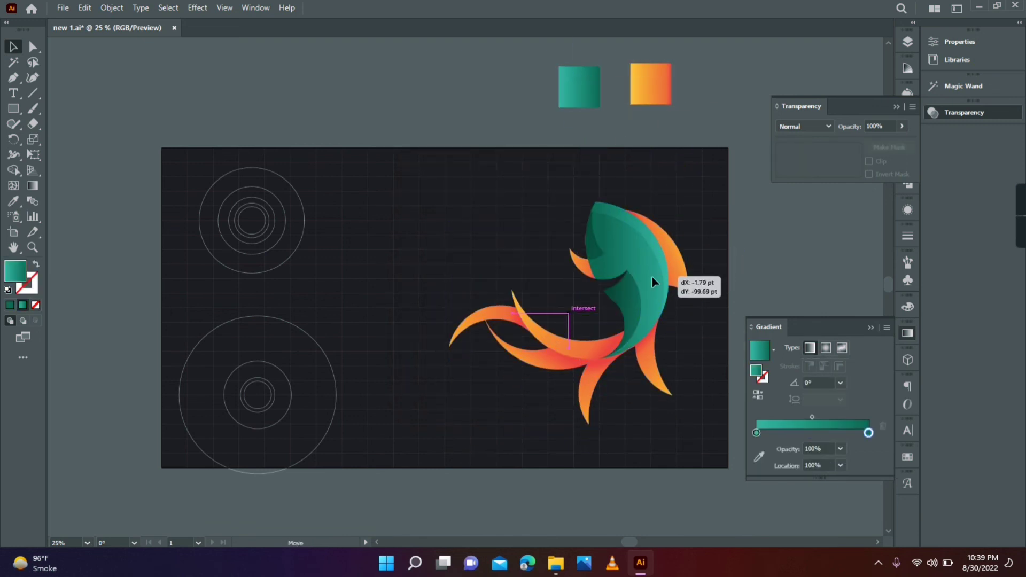
left_click(794, 256)
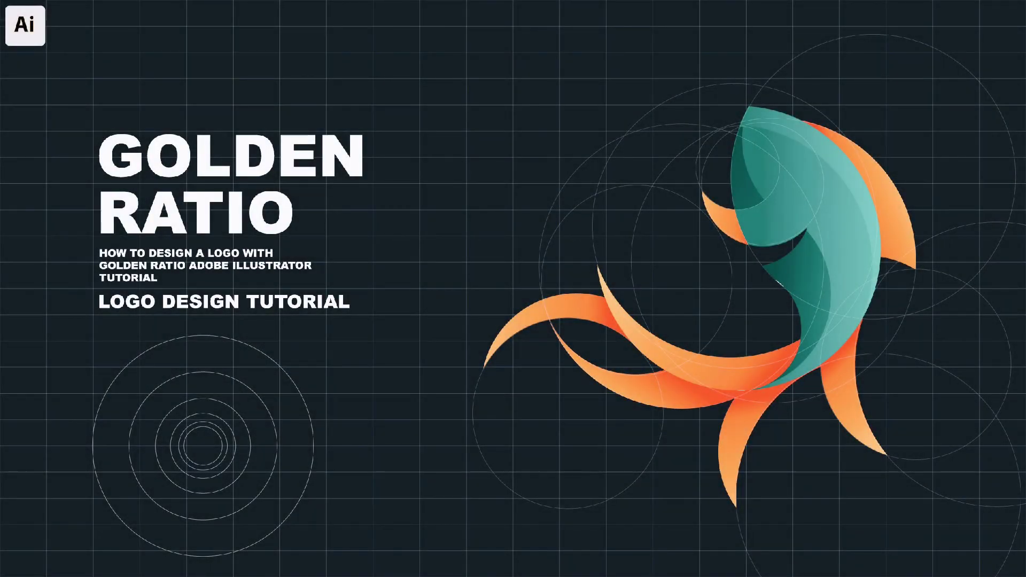